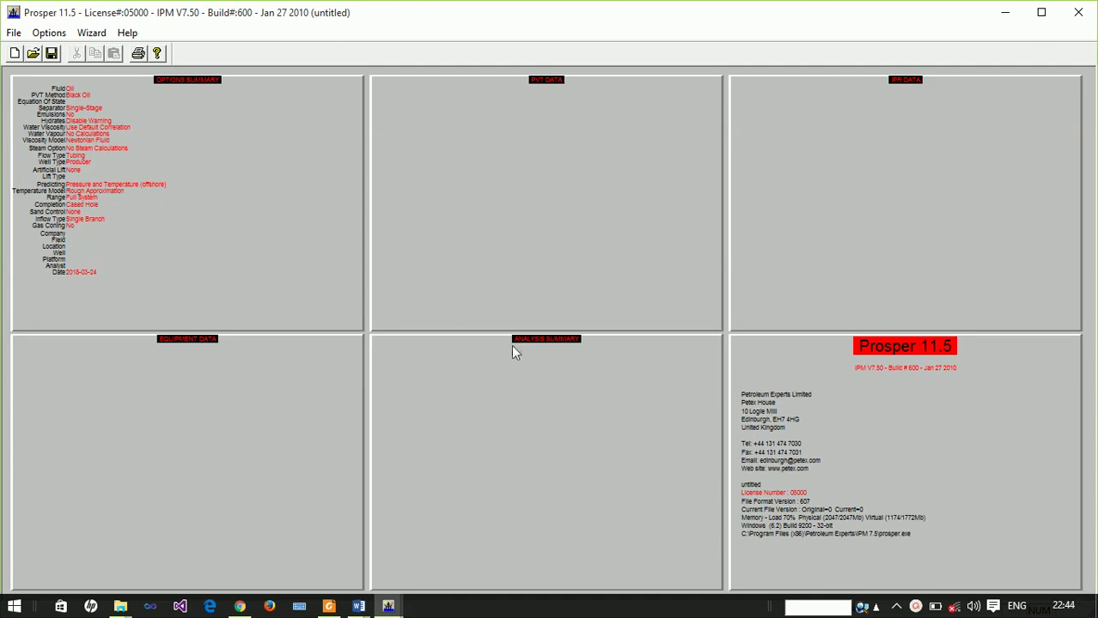
# Open the system options and accept them with oil and water fluid and the black oil method
pyautogui.doubleClick(277, 231)
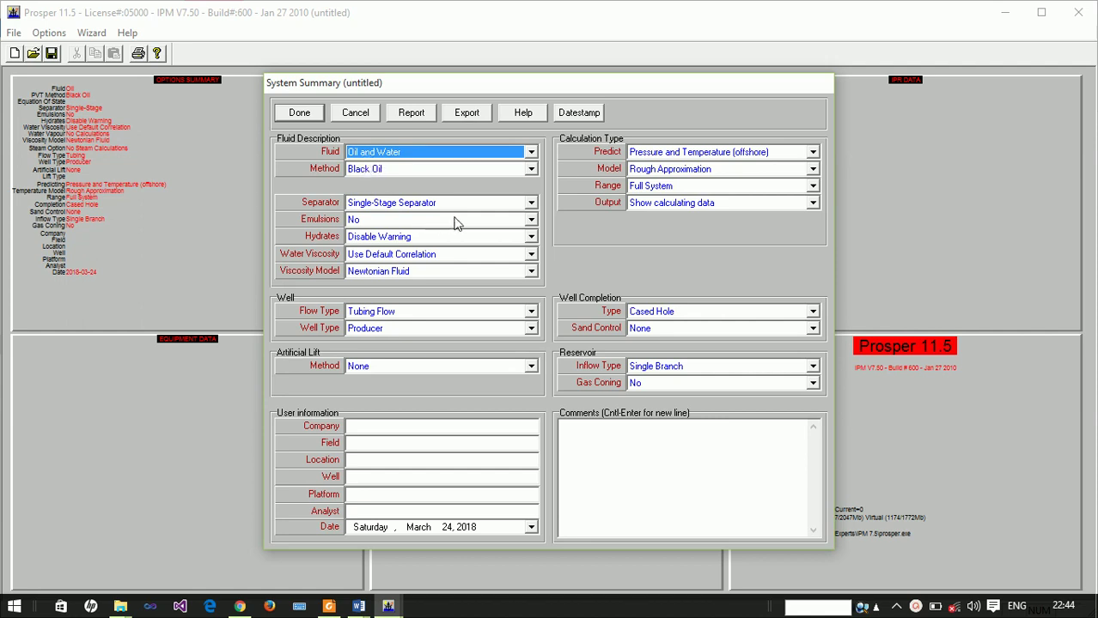
pyautogui.click(299, 112)
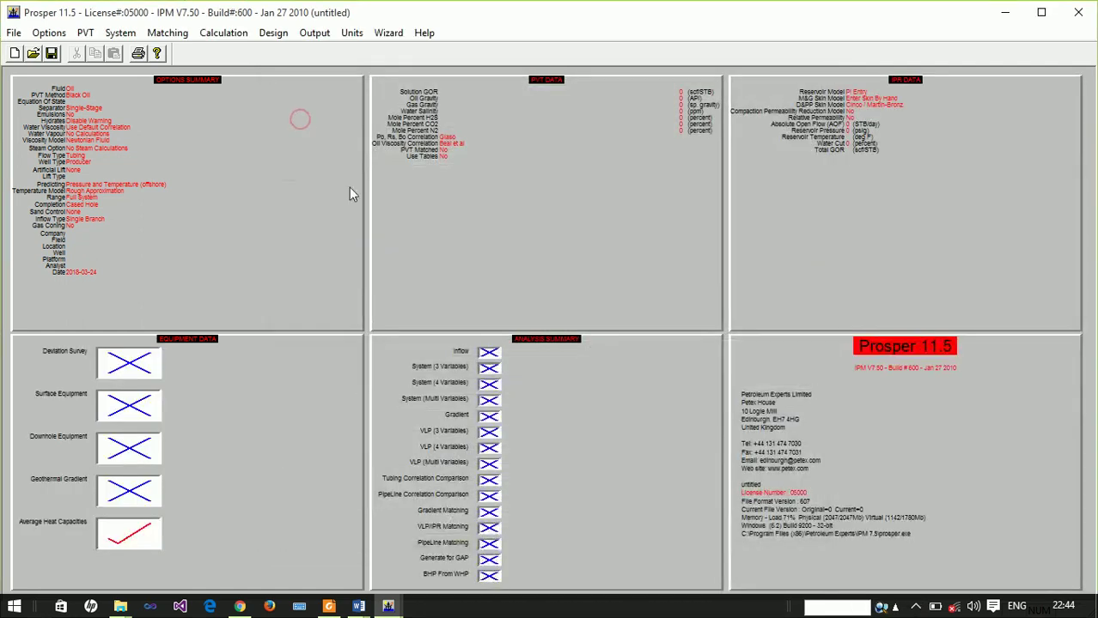
# Enter the PVT data: solution GOR 100 scf/STB, oil gravity 13 API, gas gravity 0.67 and water salinity 100000 ppm
pyautogui.click(496, 234)
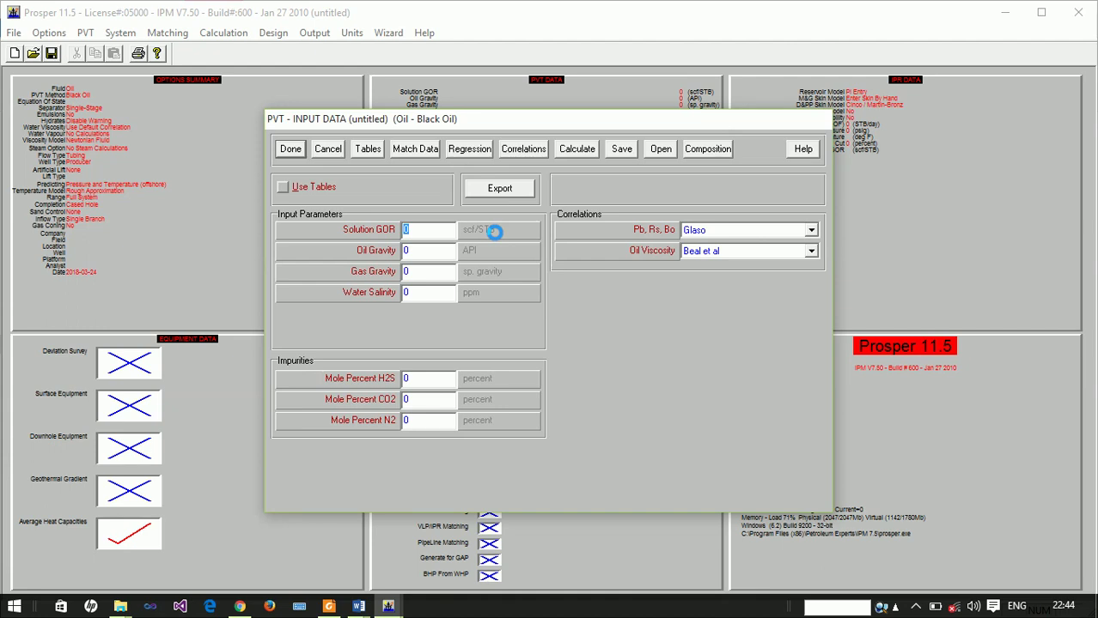
pyautogui.write('100')
pyautogui.press('Tab')
pyautogui.write('13')
pyautogui.press('Tab')
pyautogui.write('.67')
pyautogui.press('Tab')
pyautogui.write('100000')
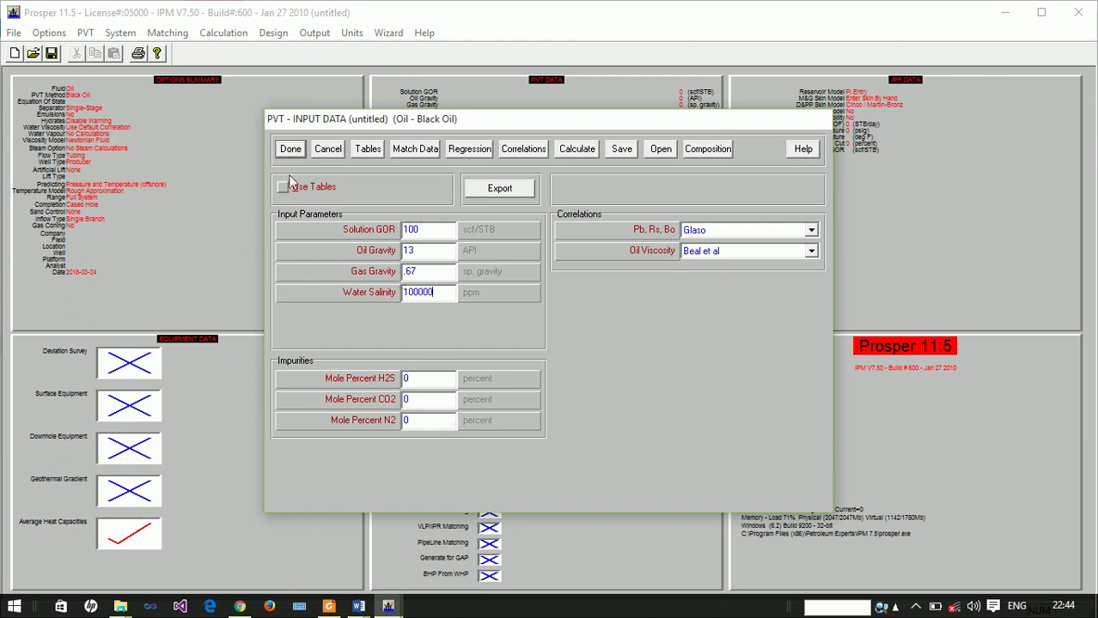
pyautogui.click(291, 149)
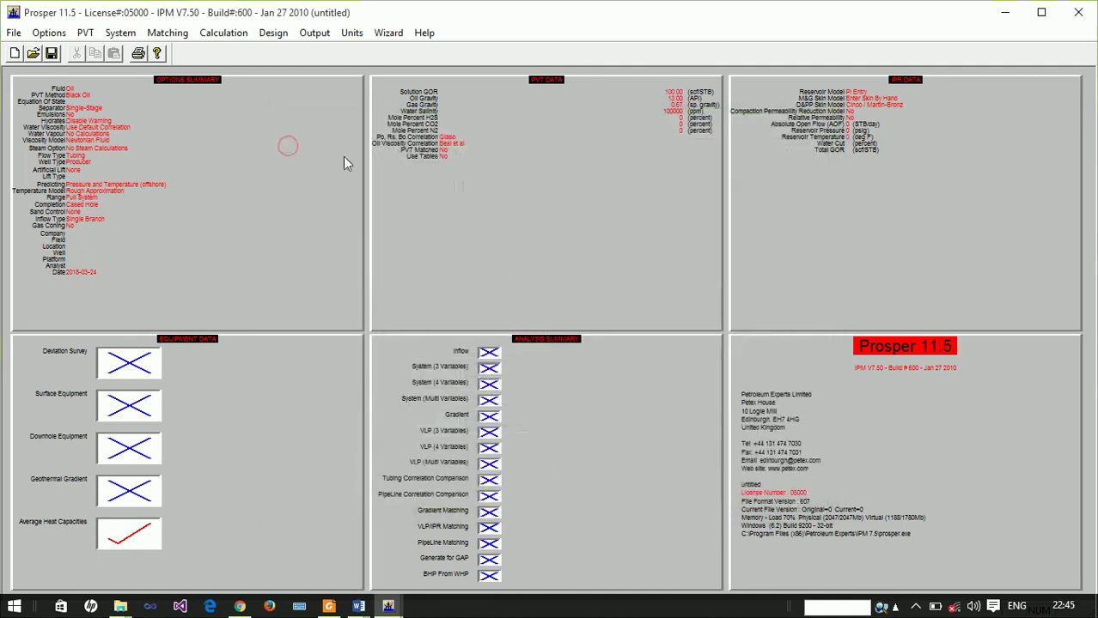
# Open the equipment data and select every input item except Surface Equipment
pyautogui.click(176, 403)
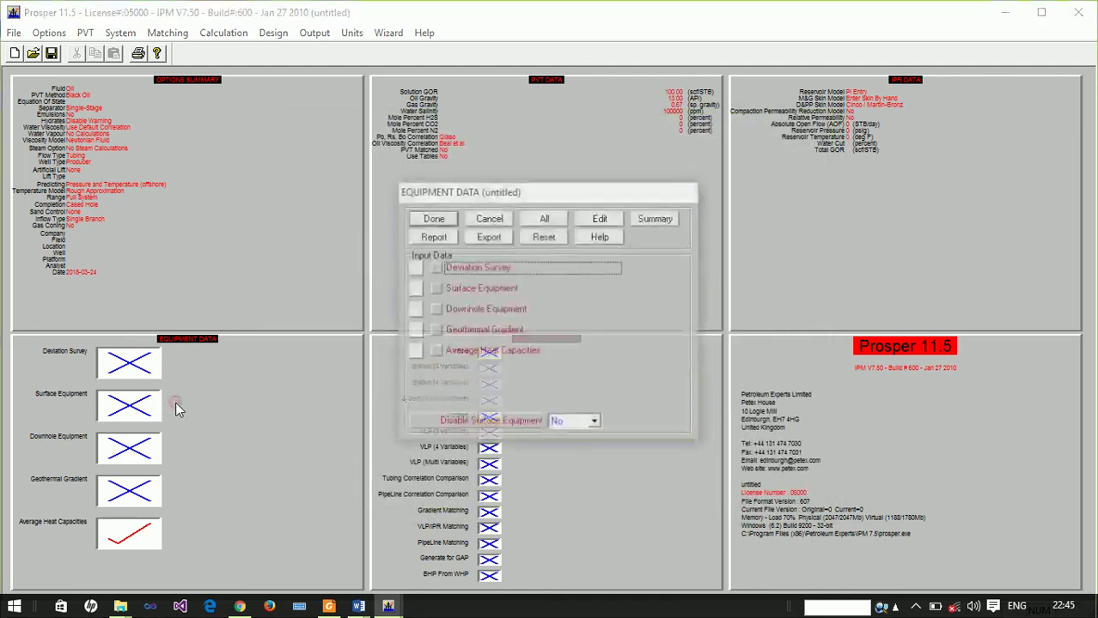
pyautogui.click(559, 222)
pyautogui.click(492, 288)
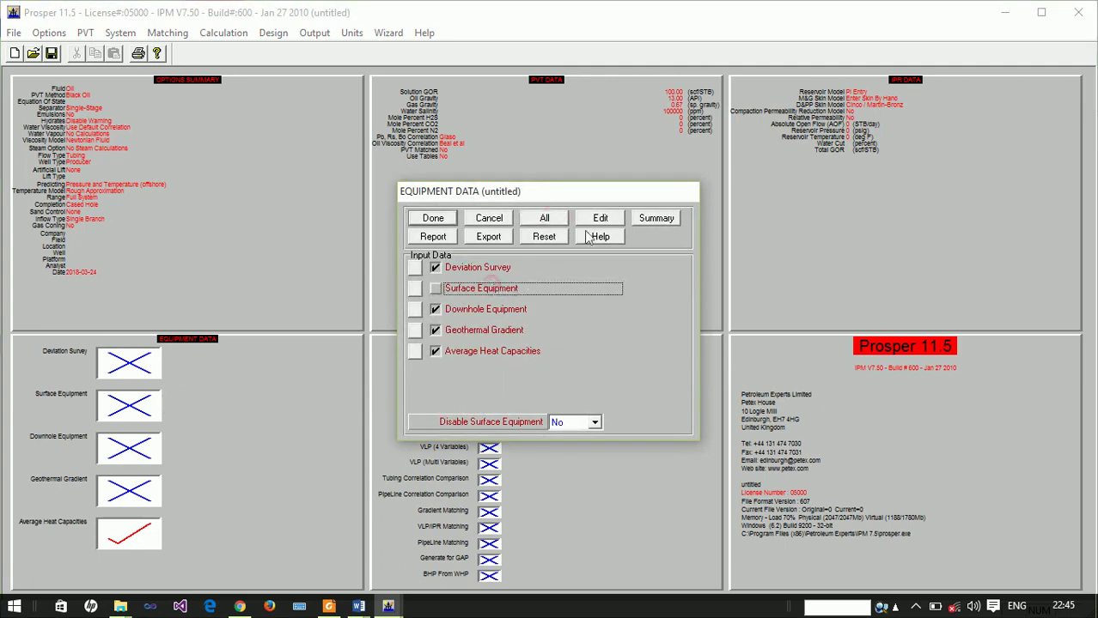
# Enter the deviation survey with measured and true vertical depths of 0 and 4000 feet
pyautogui.click(477, 268)
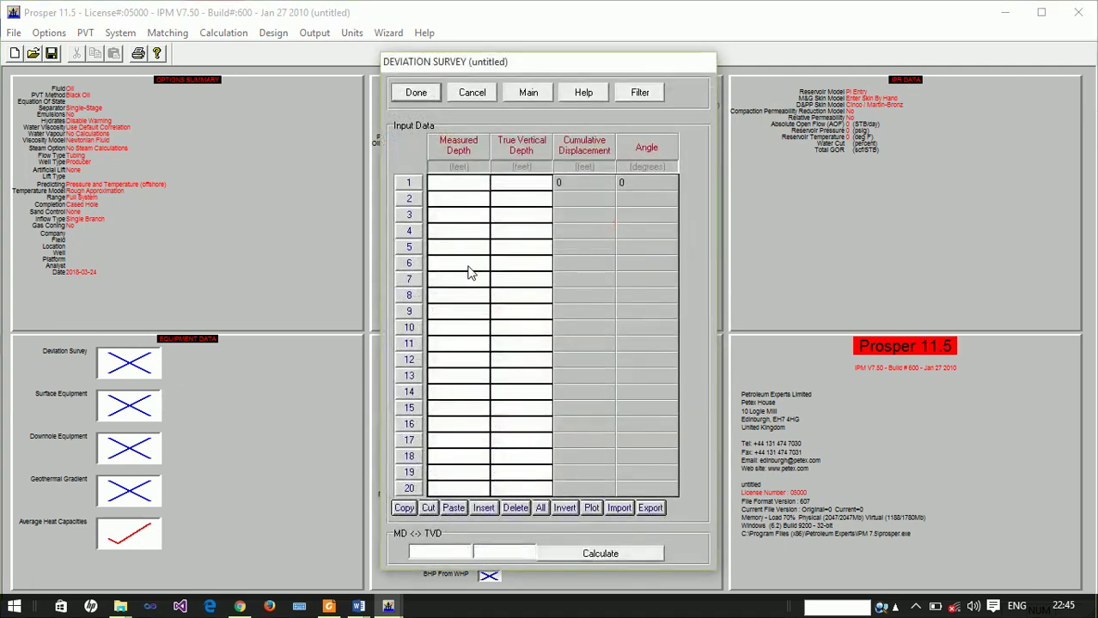
pyautogui.write('0')
pyautogui.press('Tab')
pyautogui.write('0')
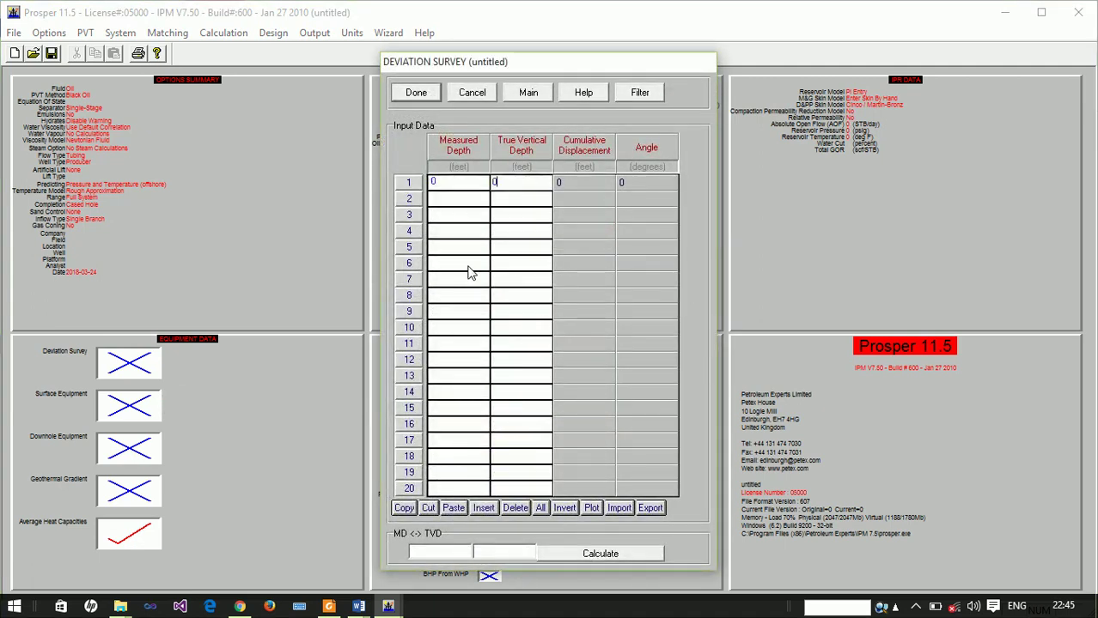
pyautogui.press('Tab')
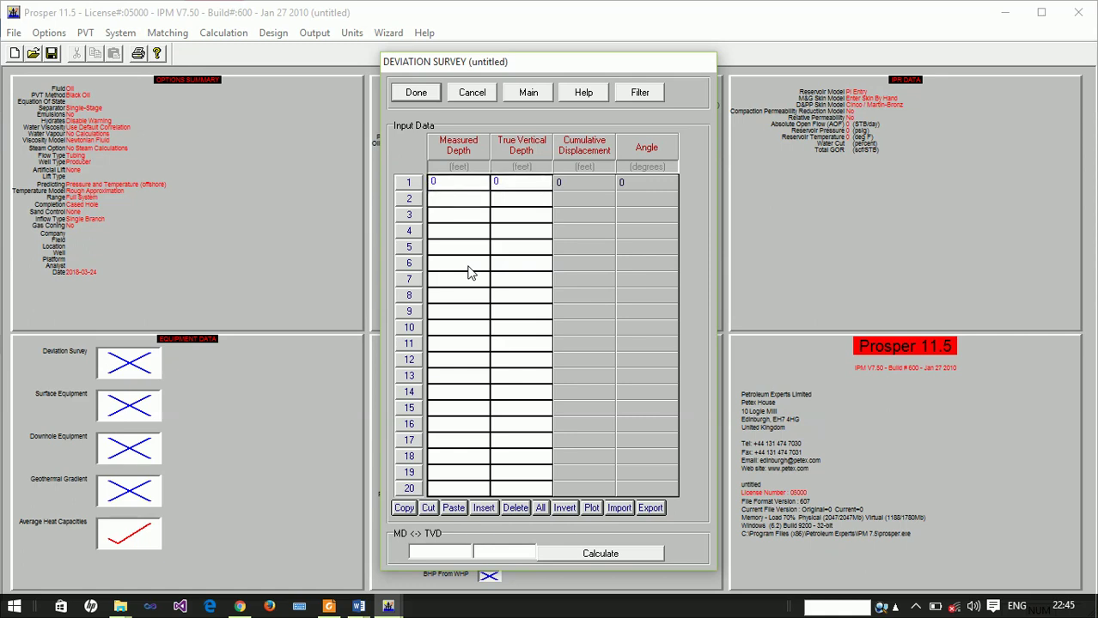
pyautogui.write('4000')
pyautogui.press('Tab')
pyautogui.write('4000')
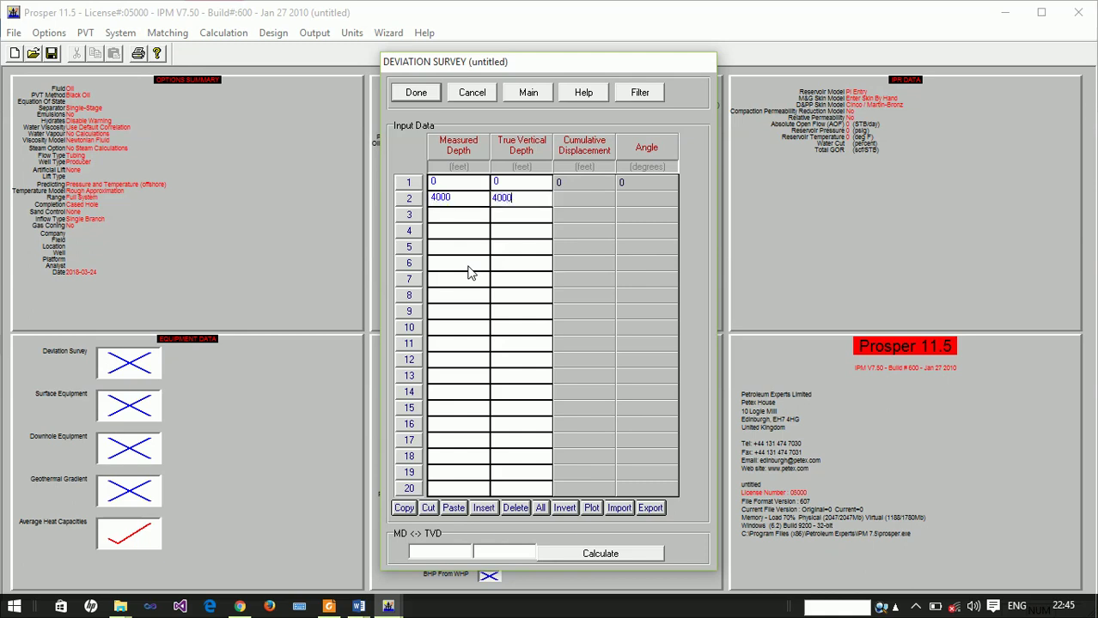
pyautogui.click(406, 96)
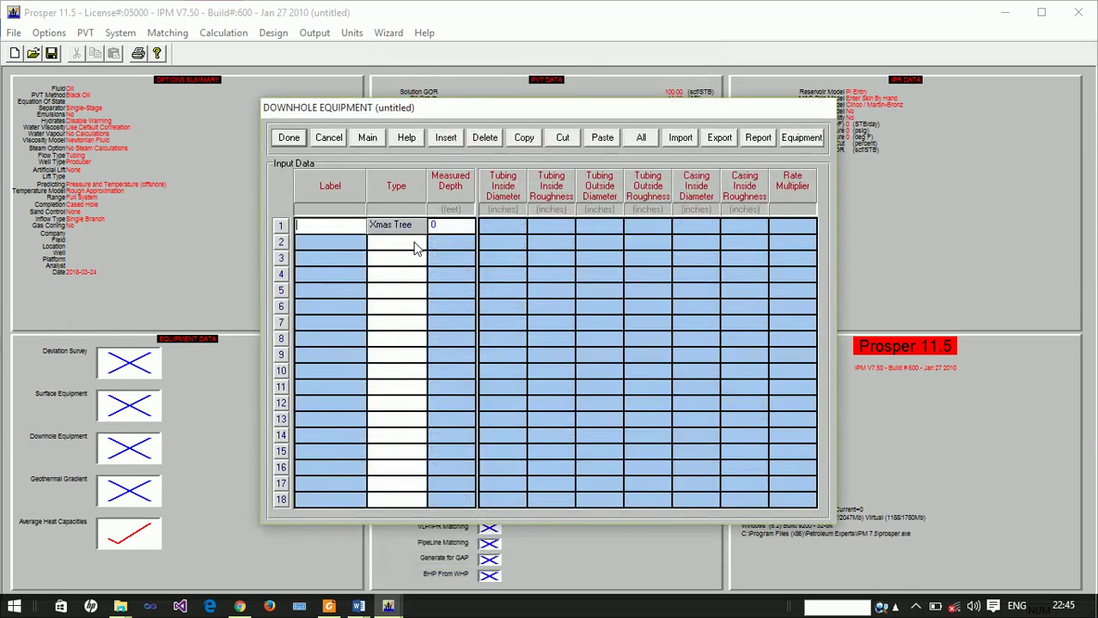
# Add tubing to the downhole equipment down to 4000 feet with a 2.89 inch inside diameter
pyautogui.click(418, 245)
pyautogui.click(420, 244)
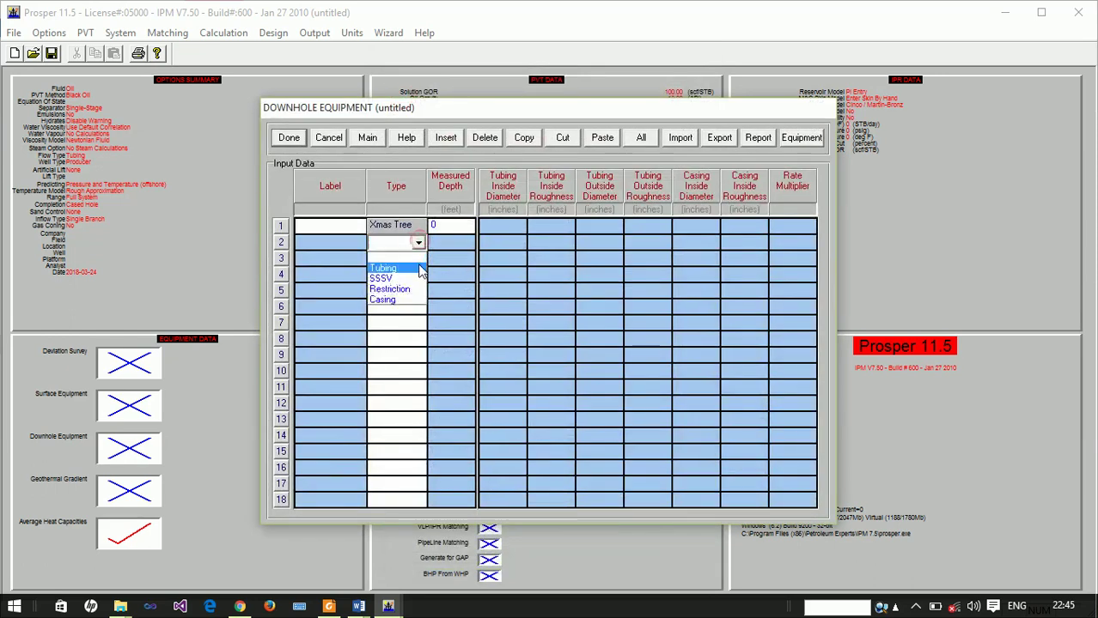
pyautogui.click(421, 273)
pyautogui.click(454, 241)
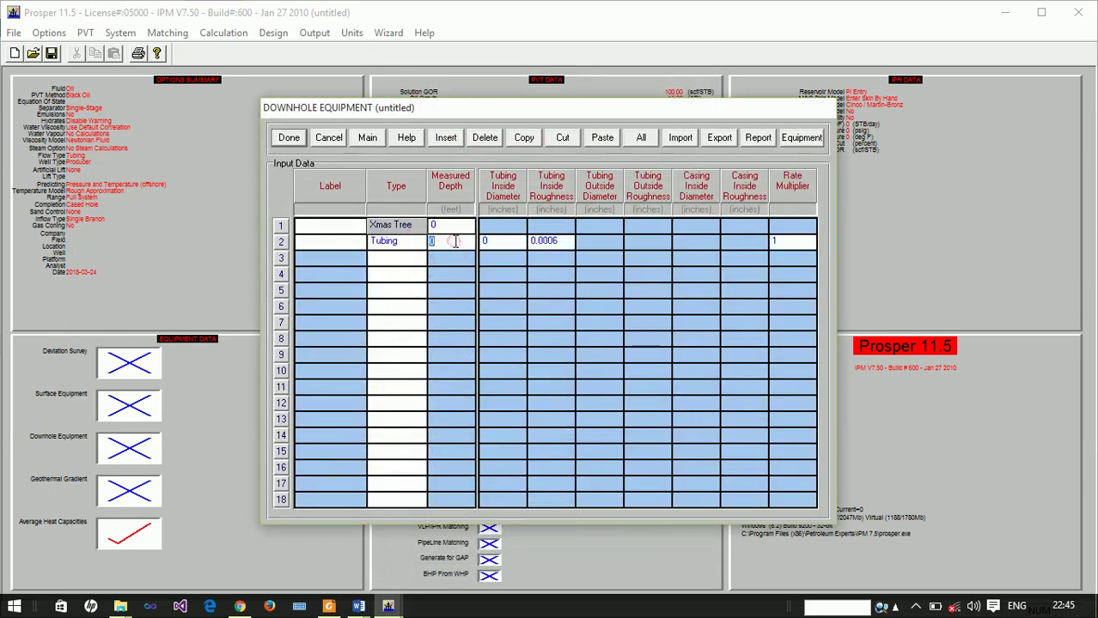
pyautogui.write('4000')
pyautogui.press('Tab')
pyautogui.write('2.89')
pyautogui.press('Tab')
pyautogui.press('Tab')
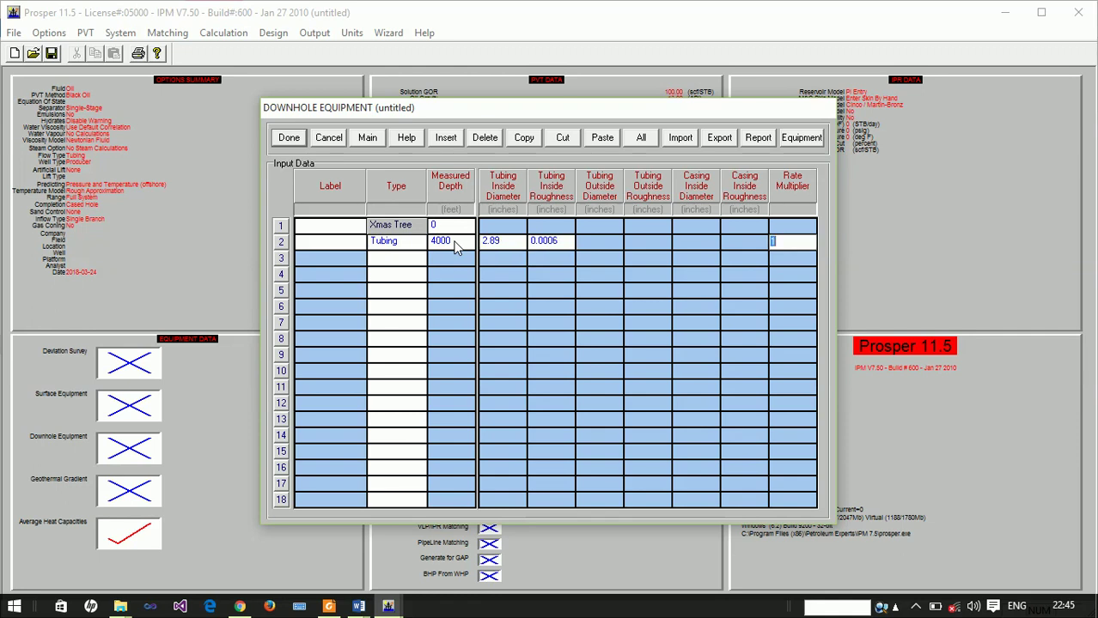
pyautogui.click(288, 138)
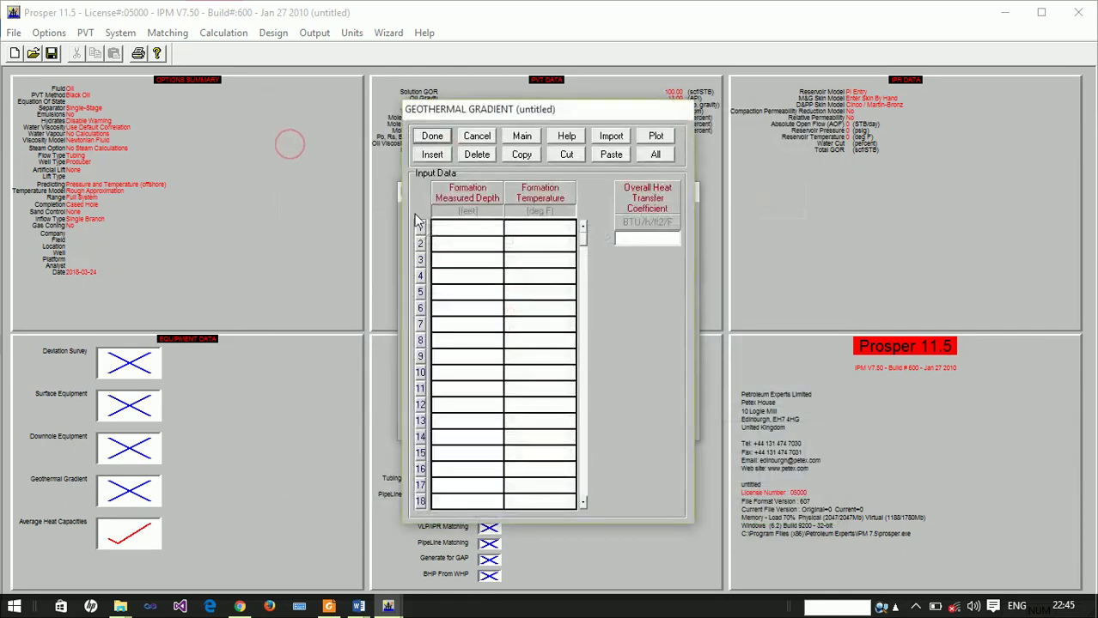
# Define the geothermal gradient as 60 deg F at 0 feet and 160 deg F at 4000 feet, with overall heat transfer coefficient 8
pyautogui.write('0')
pyautogui.press('Tab')
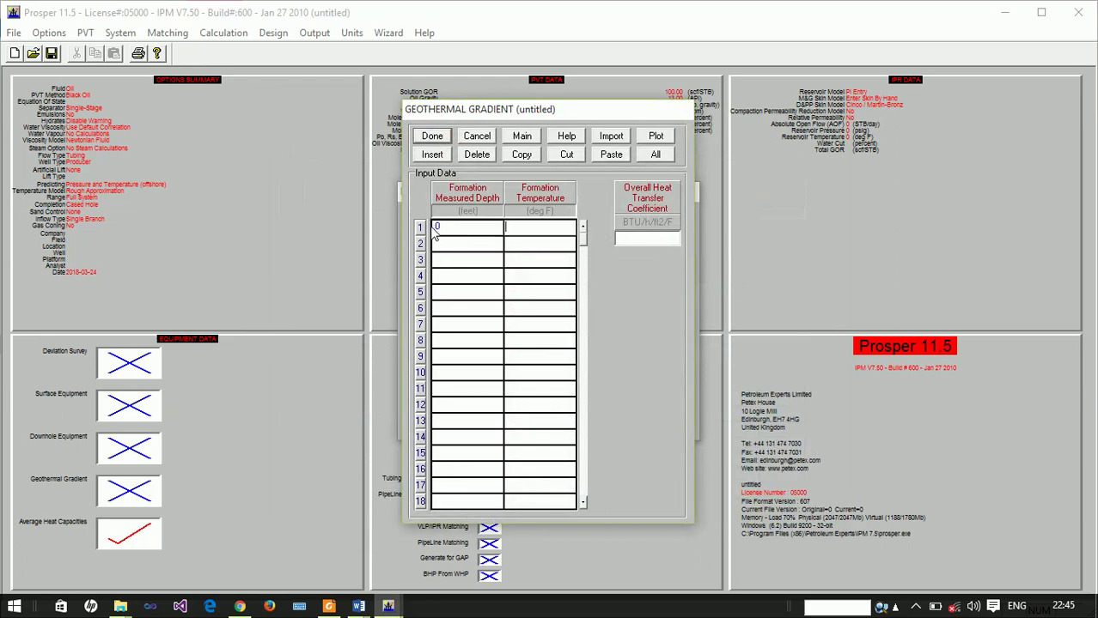
pyautogui.write('60')
pyautogui.press('Tab')
pyautogui.write('4000')
pyautogui.press('Tab')
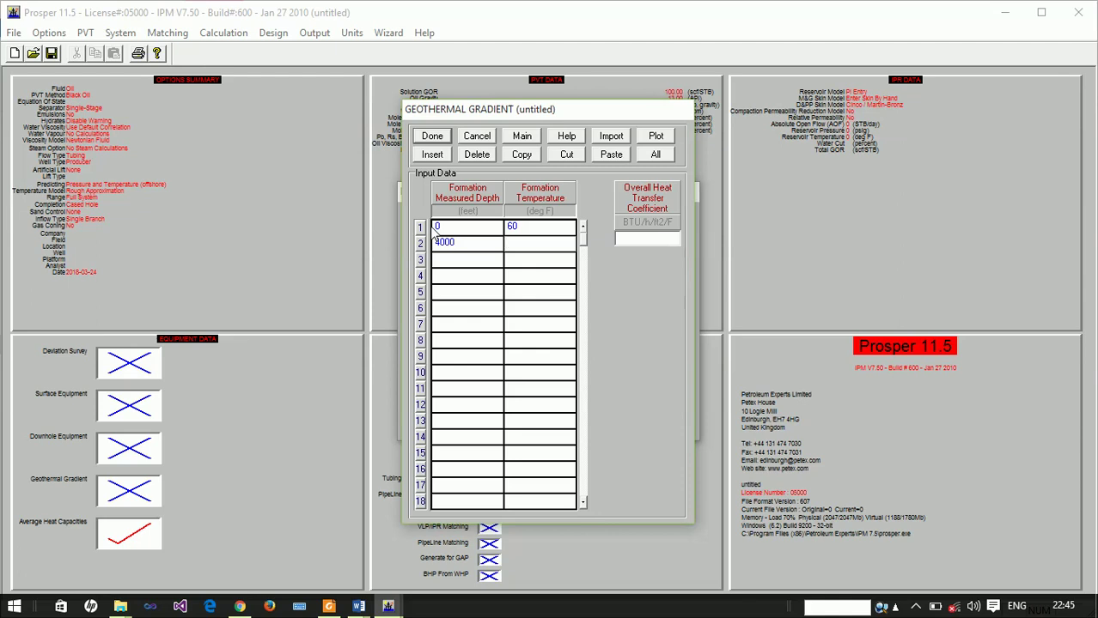
pyautogui.write('160')
pyautogui.click(650, 239)
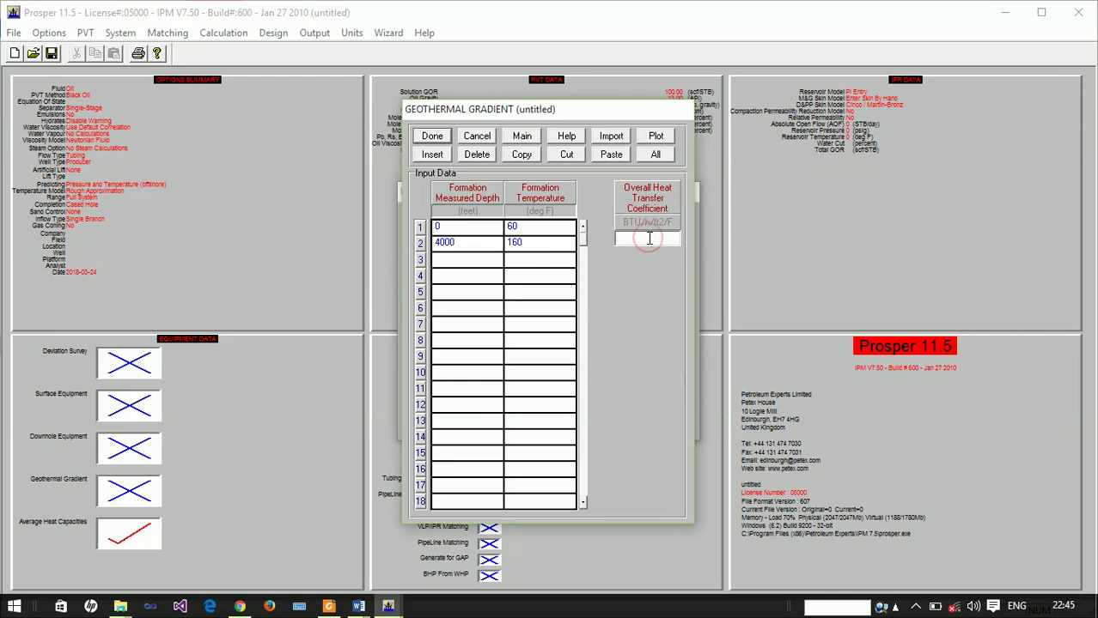
pyautogui.write('8')
pyautogui.click(437, 136)
# Accept the default average heat capacities and finish the equipment data
pyautogui.click(461, 286)
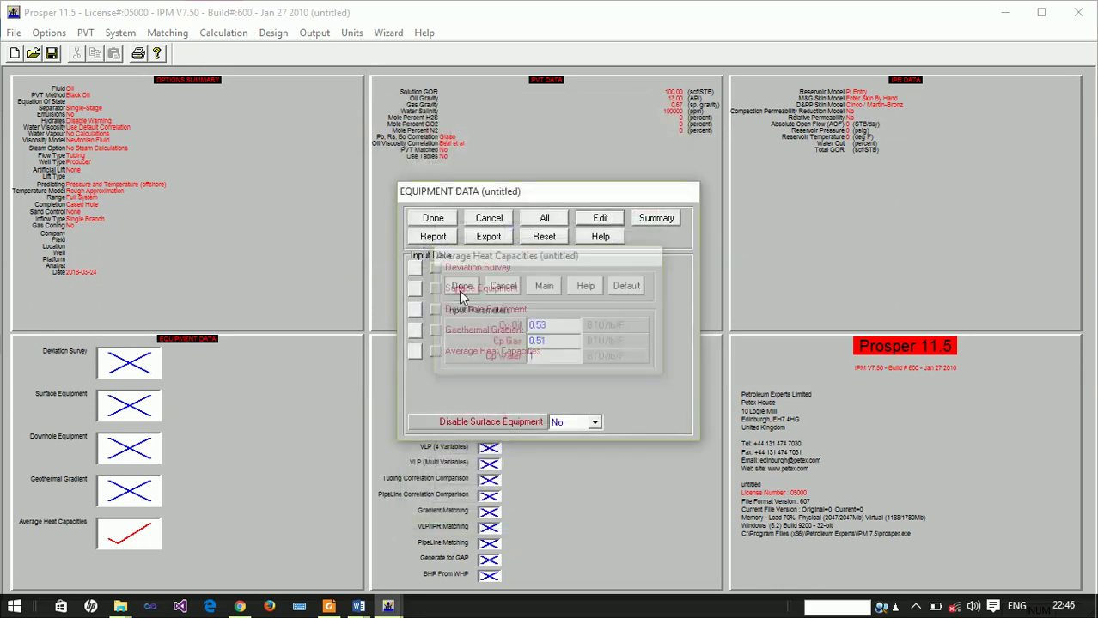
pyautogui.click(437, 218)
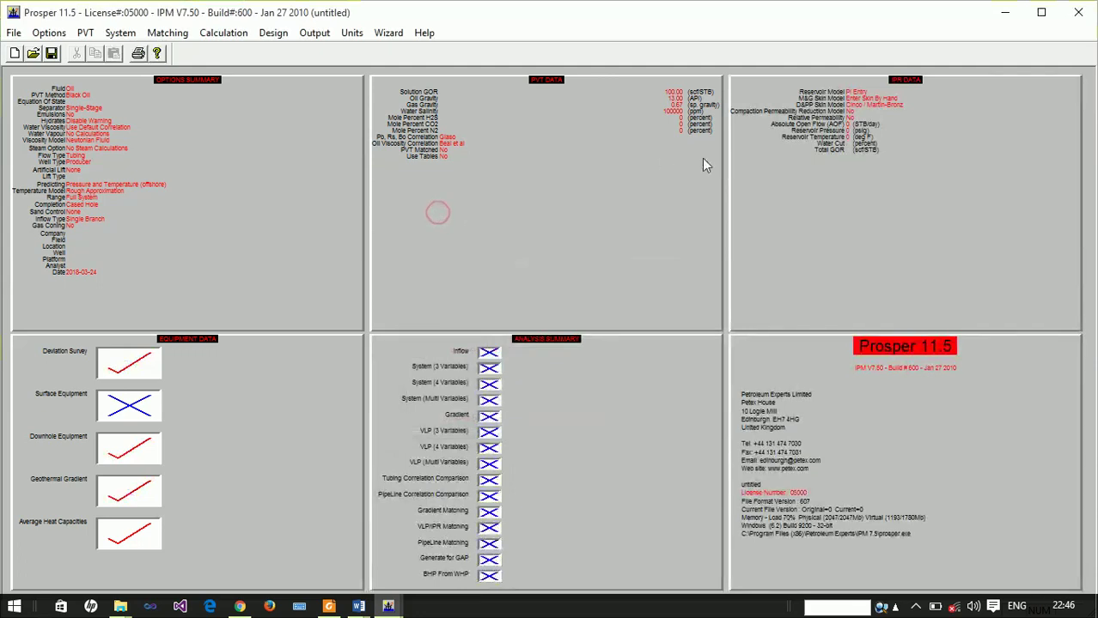
# Select the Darcy reservoir model with Enter Skin By Hand, setting reservoir pressure 1500 psig, temperature 160 deg F and water cut 0 percent
pyautogui.click(855, 180)
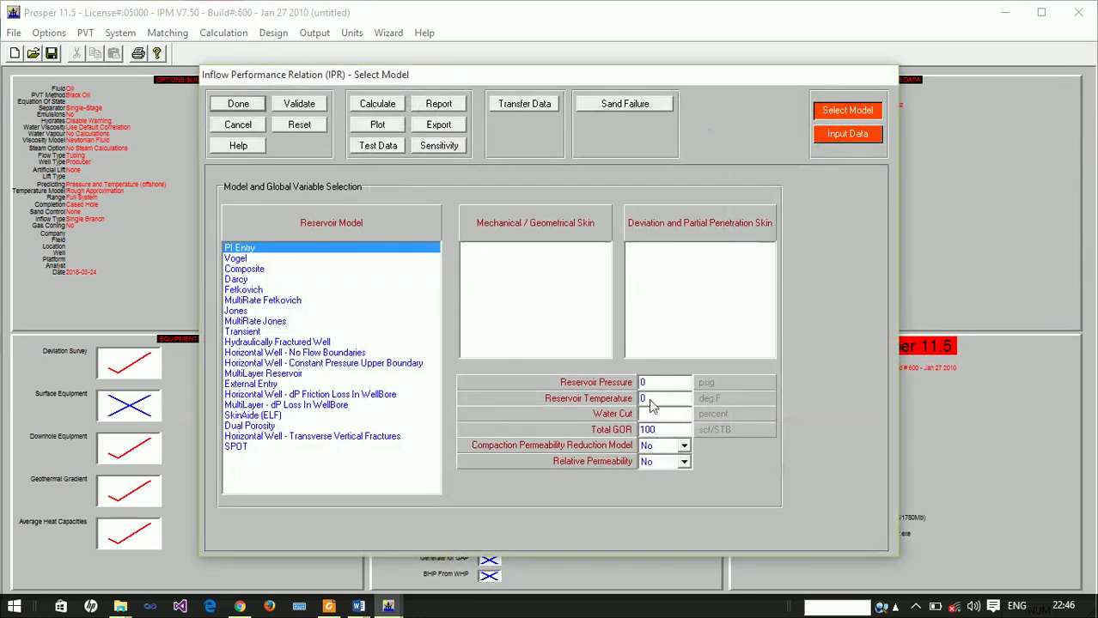
pyautogui.click(651, 382)
pyautogui.write('1500')
pyautogui.click(679, 413)
pyautogui.write('0')
pyautogui.click(232, 279)
pyautogui.click(491, 249)
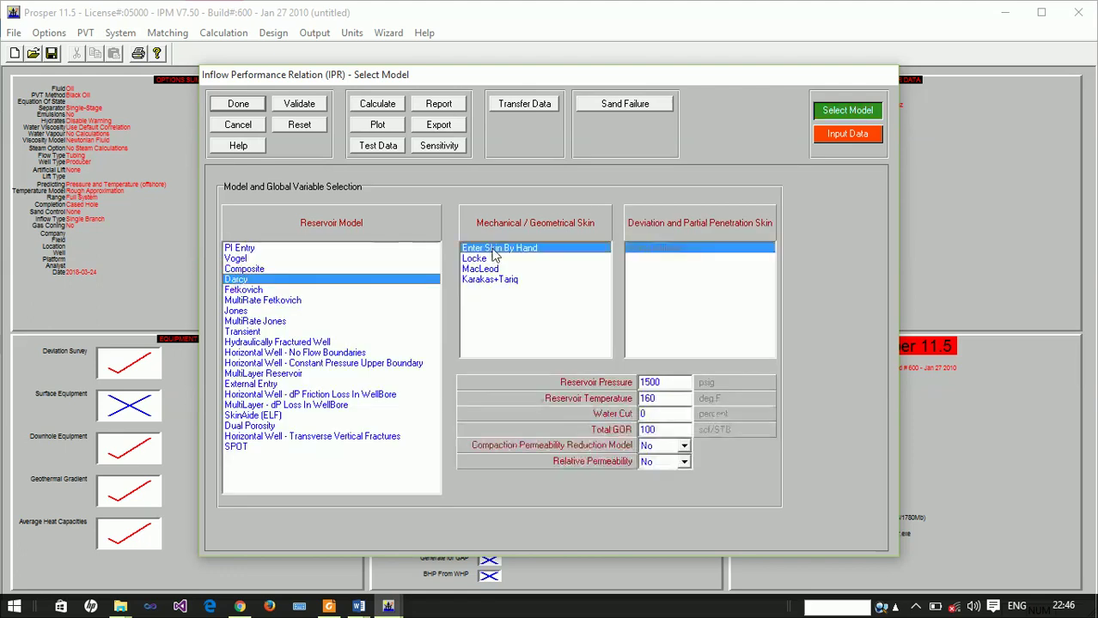
# Enter Darcy reservoir data: permeability 150 md, thickness 100 feet, drainage area 340 acres, Dietz shape factor 31.6 and wellbore radius 0.354 feet
pyautogui.click(846, 134)
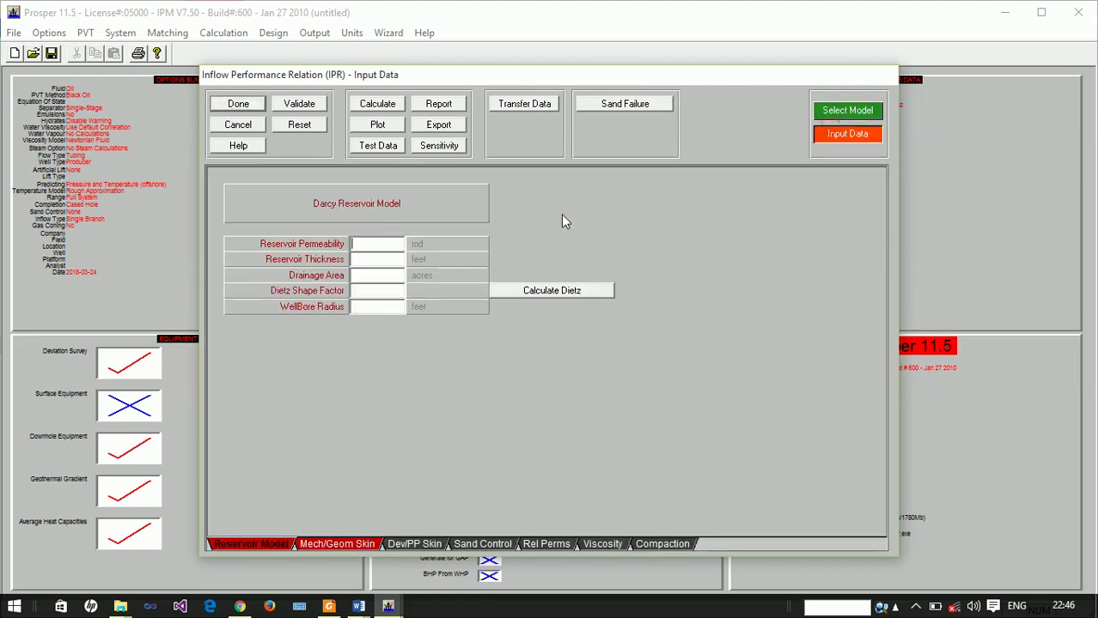
pyautogui.write('150')
pyautogui.press('Tab')
pyautogui.write('100')
pyautogui.press('Tab')
pyautogui.write('340')
pyautogui.press('Tab')
pyautogui.write('31.6')
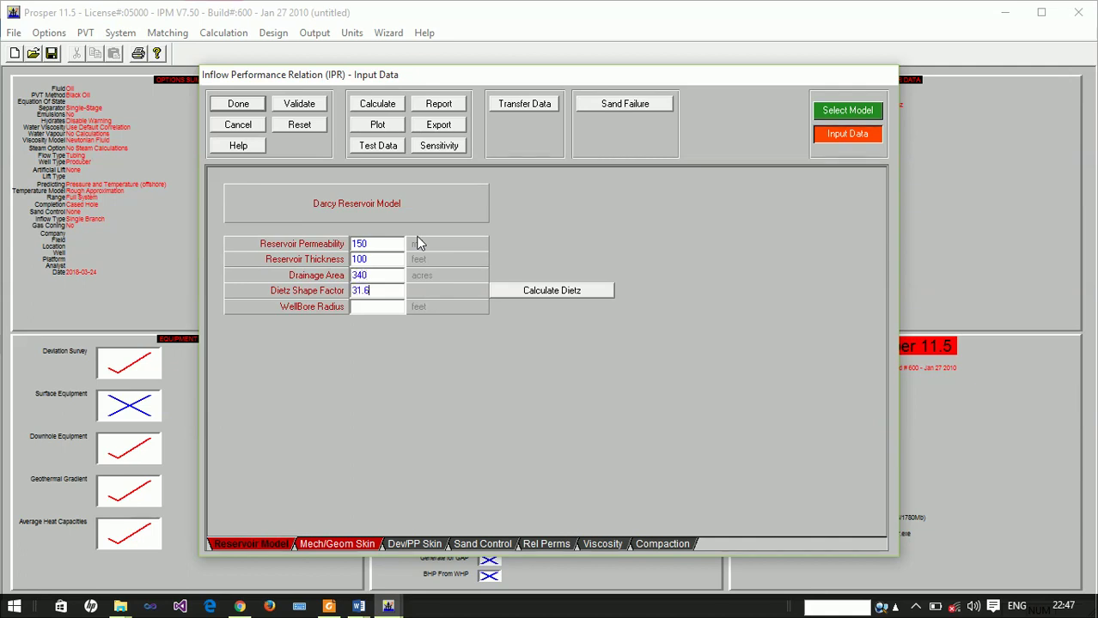
pyautogui.press('Tab')
pyautogui.write('.354')
# Try to calculate the inflow performance and review the validation errors
pyautogui.click(376, 104)
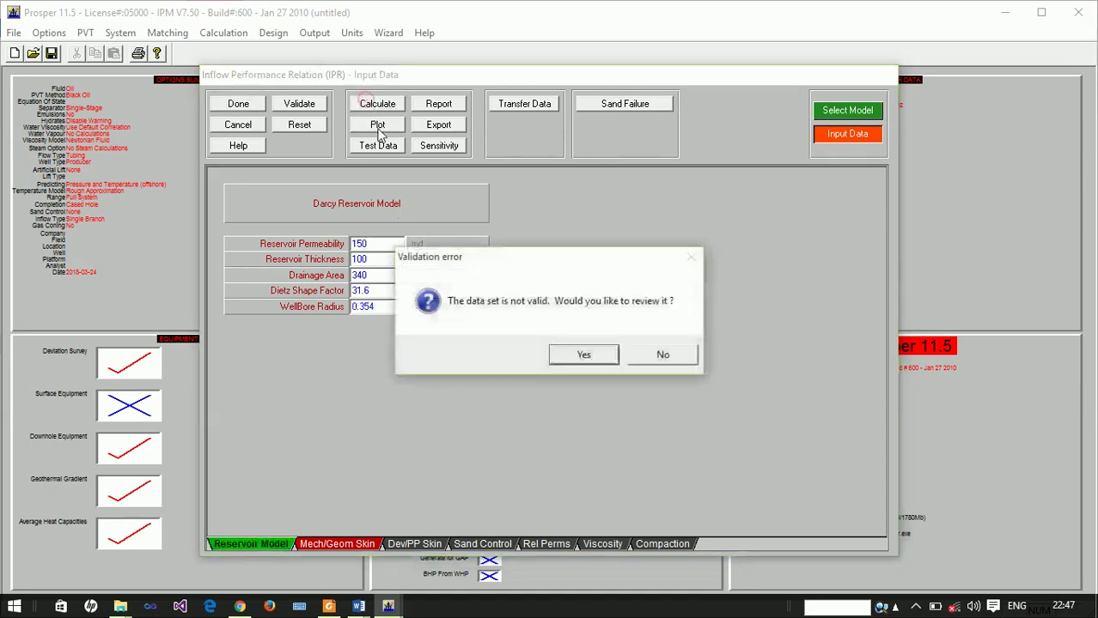
pyautogui.click(583, 356)
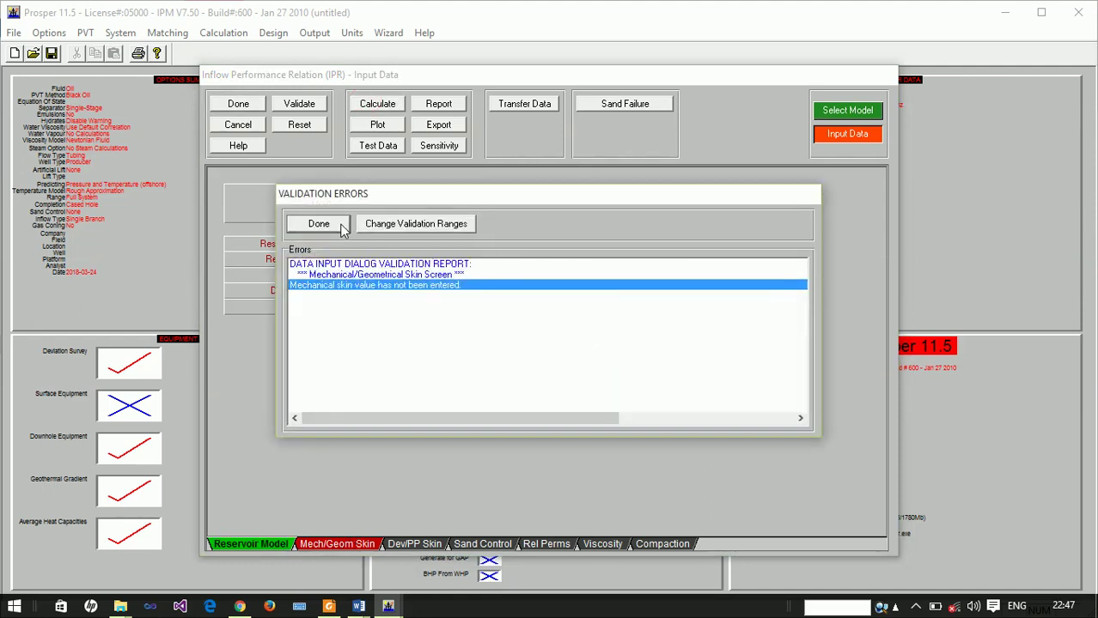
pyautogui.click(342, 229)
# Set the mechanical skin to 0 and calculate the inflow performance curve
pyautogui.click(343, 543)
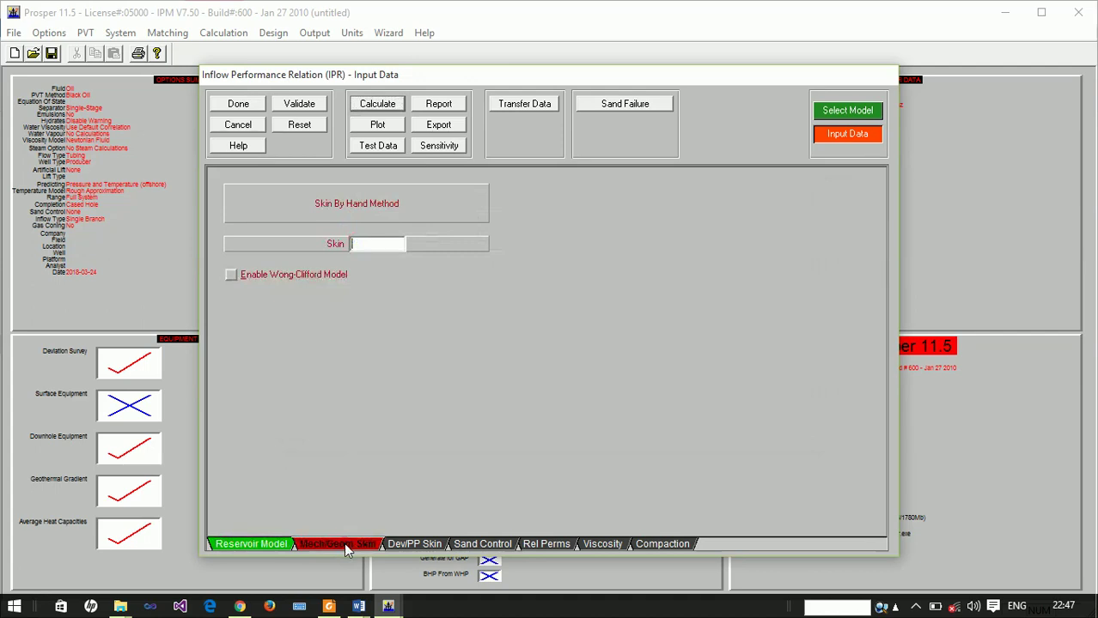
pyautogui.write('0')
pyautogui.click(365, 105)
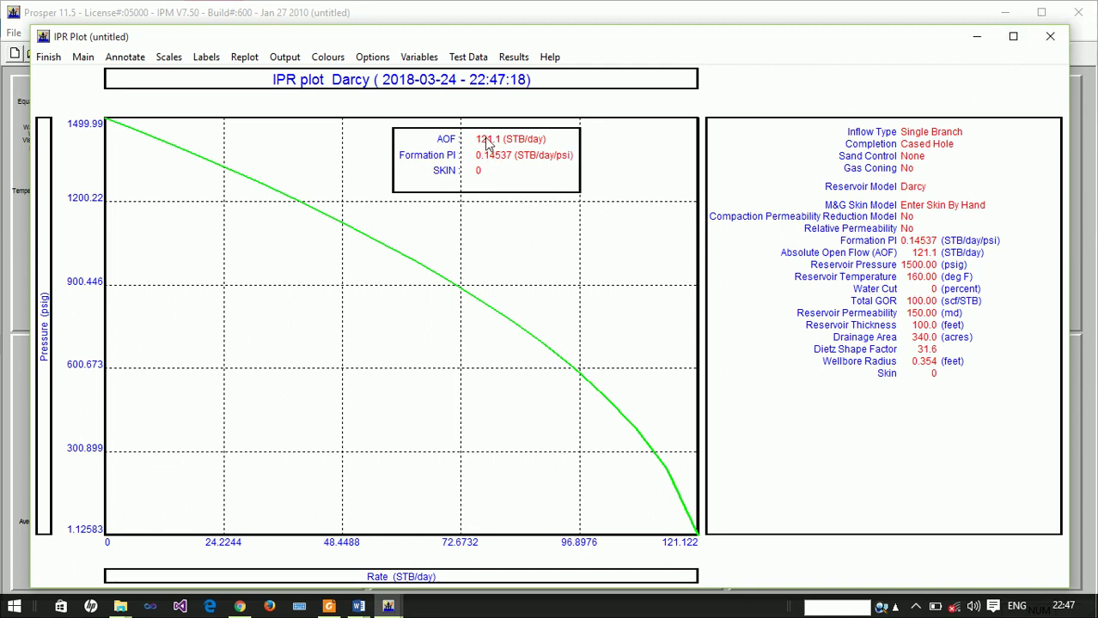
# Close the IPR plot, check the Darcy reservoir inputs and accept the inflow data
pyautogui.click(1046, 39)
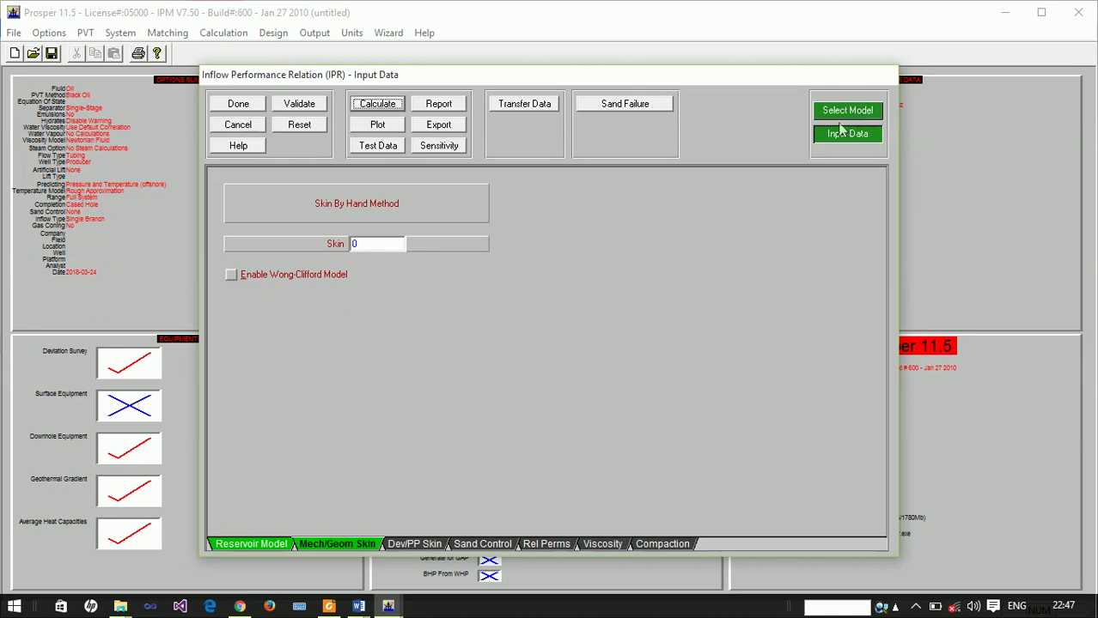
pyautogui.click(266, 544)
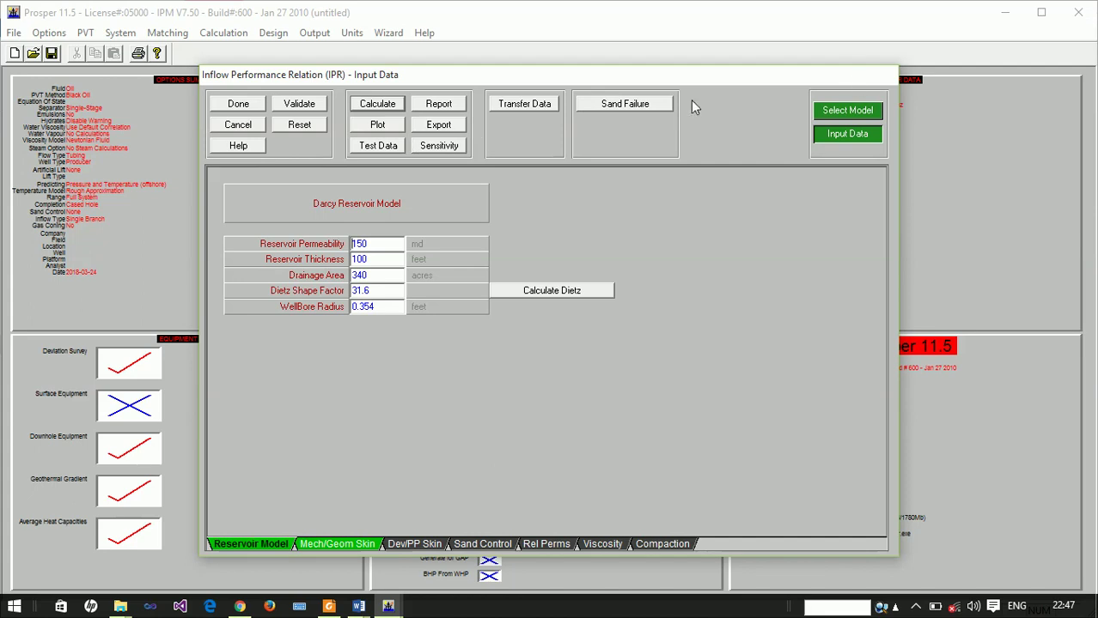
pyautogui.click(234, 107)
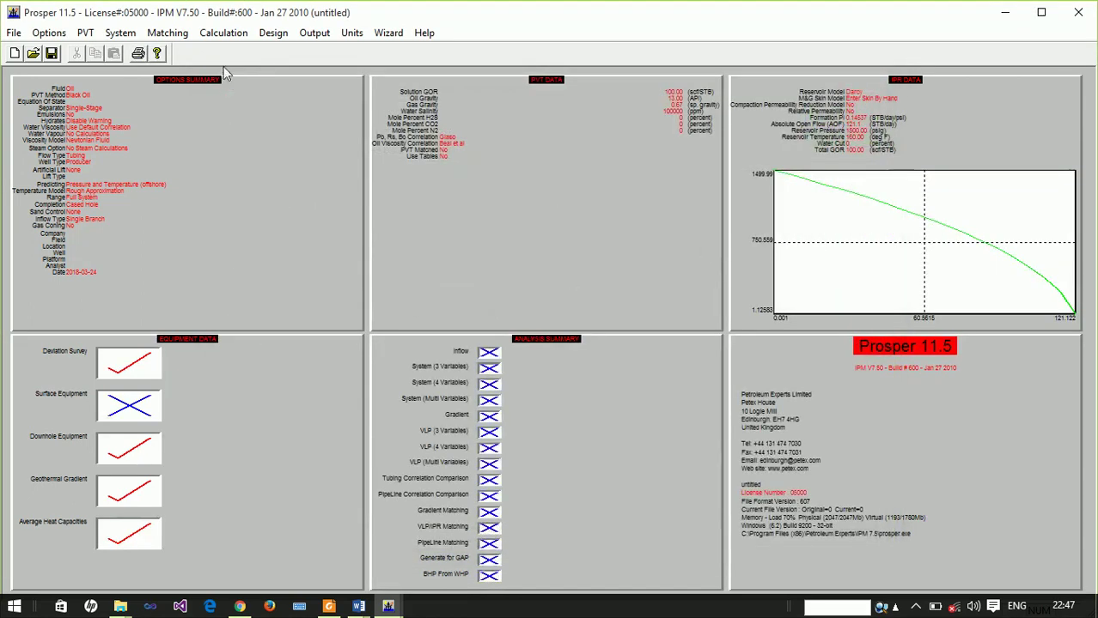
# Run the three-variable system (IPR + VLP) calculation with a top node pressure of 100 psig and no sensitivity variables
pyautogui.click(217, 34)
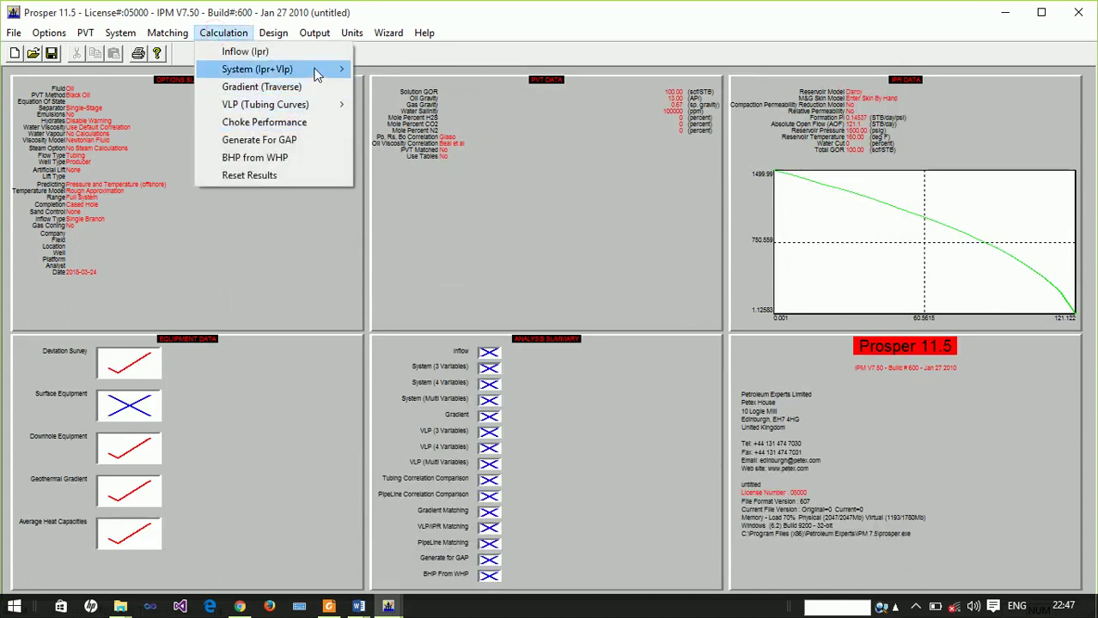
pyautogui.moveTo(317, 74)
pyautogui.click(404, 70)
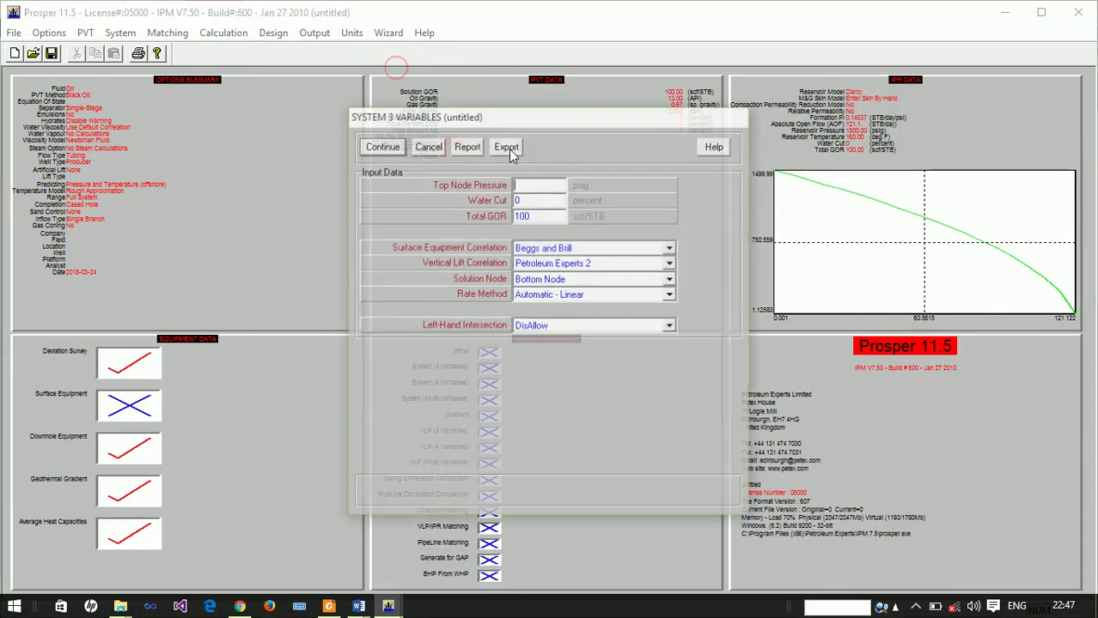
pyautogui.click(532, 188)
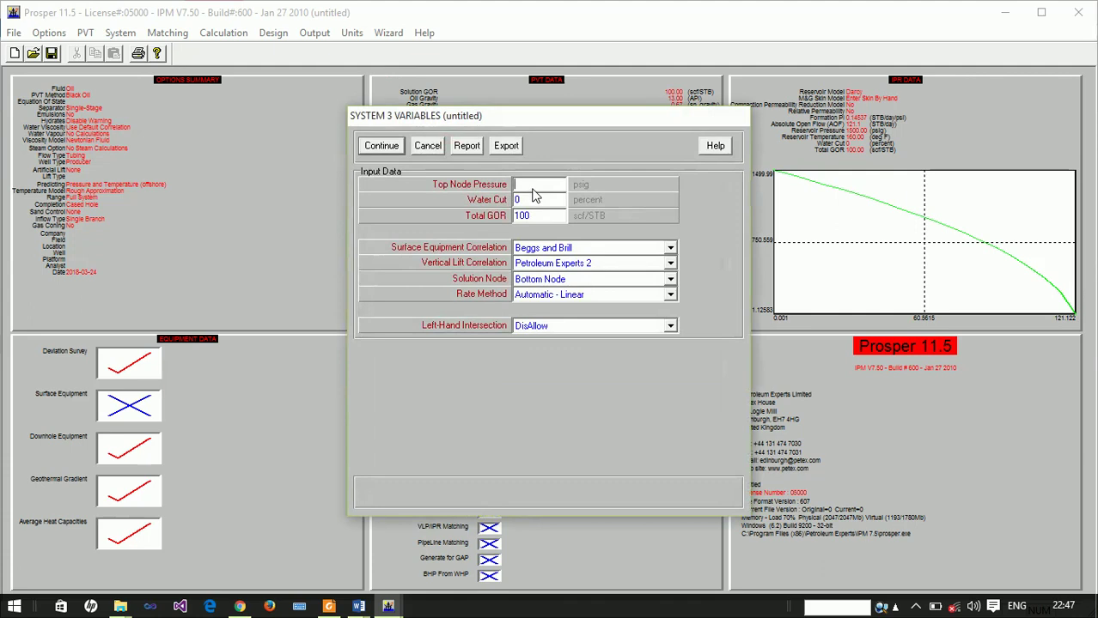
pyautogui.write('100')
pyautogui.click(378, 150)
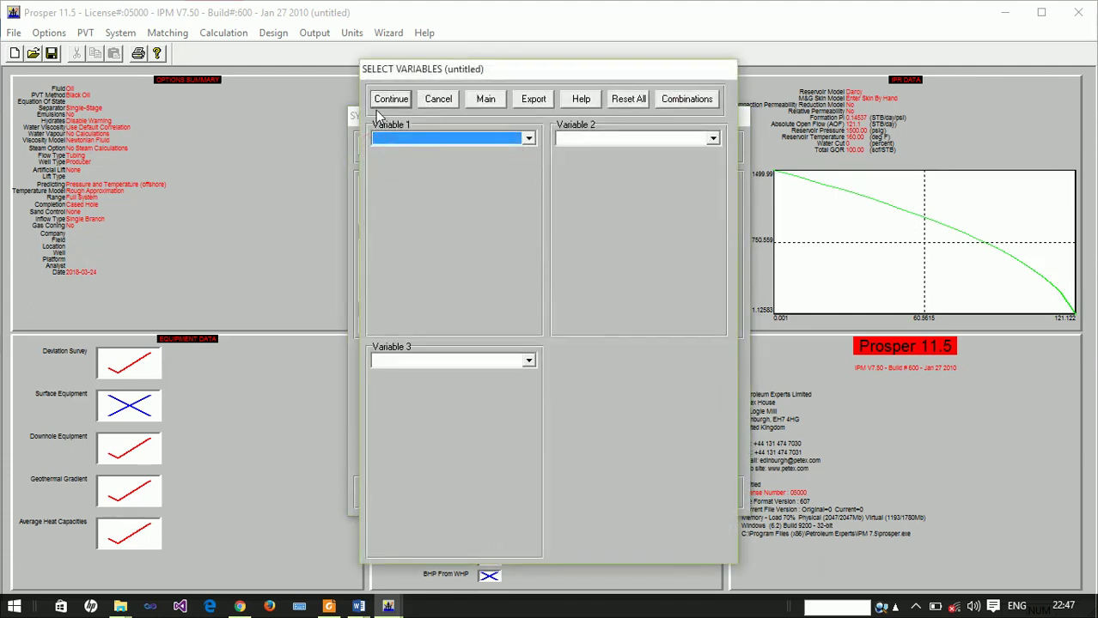
pyautogui.click(376, 102)
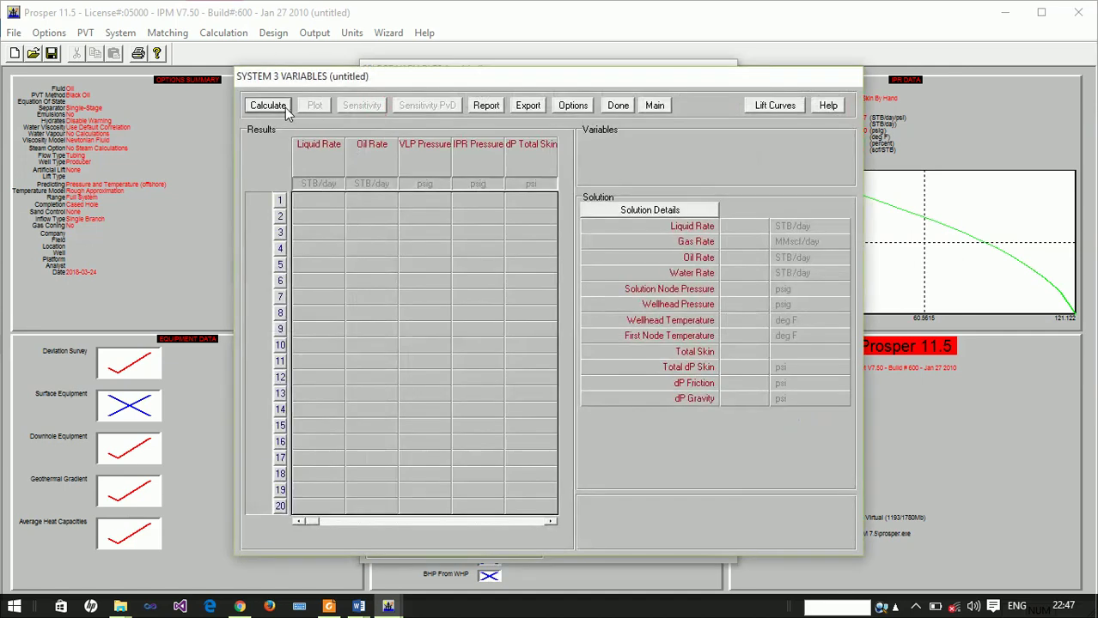
pyautogui.click(284, 108)
pyautogui.click(652, 355)
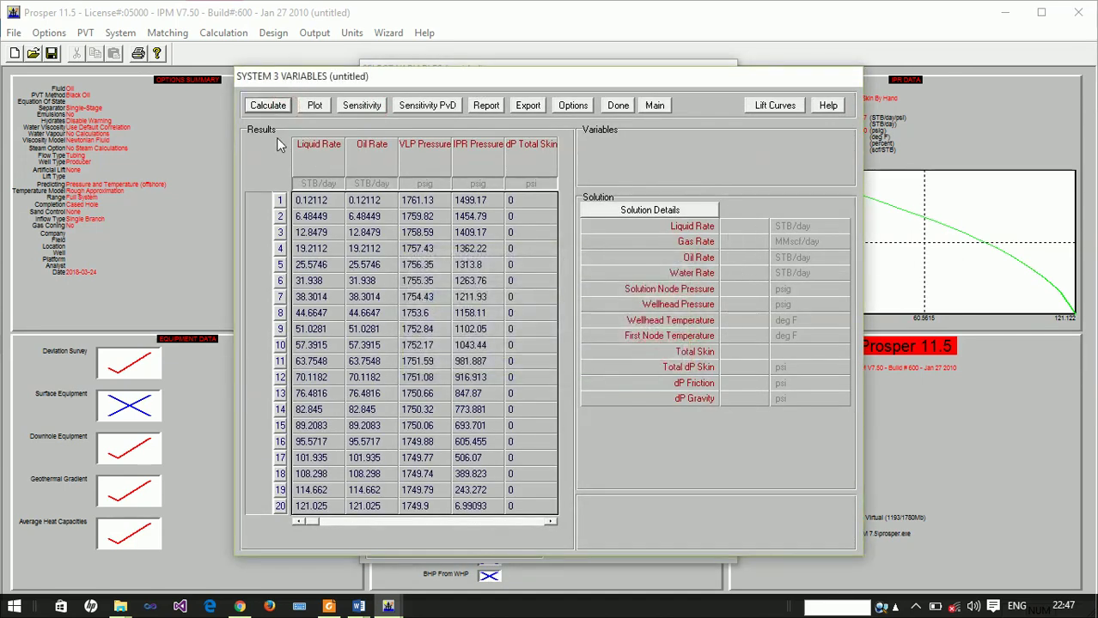
# Check the sensitivity variable selection without choosing any, review the system results again and return to the main summary
pyautogui.click(619, 106)
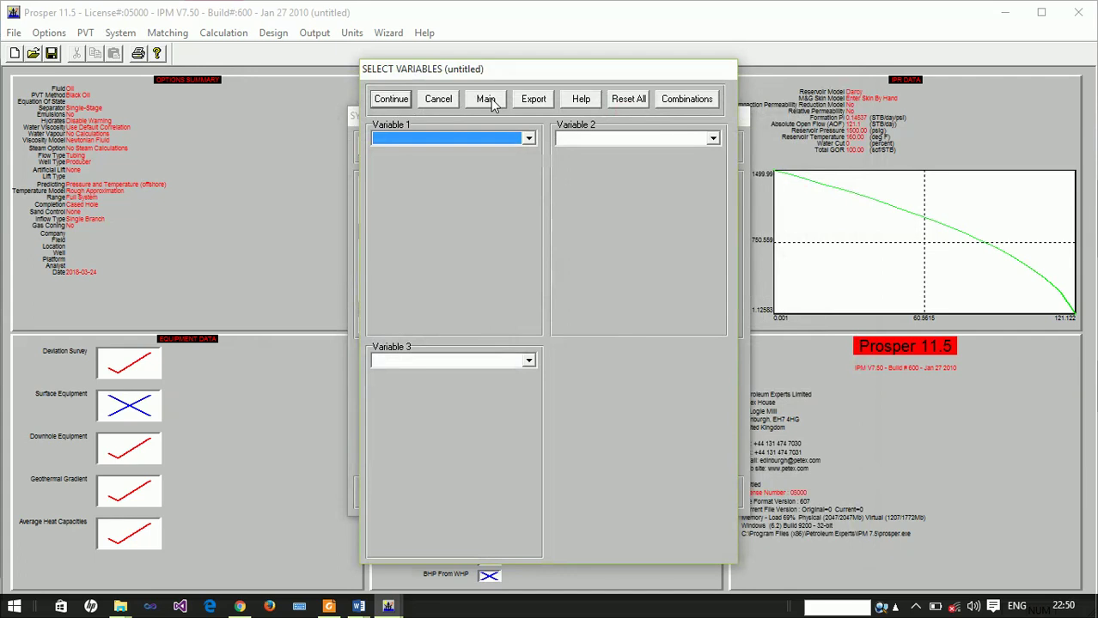
pyautogui.click(528, 141)
pyautogui.click(527, 141)
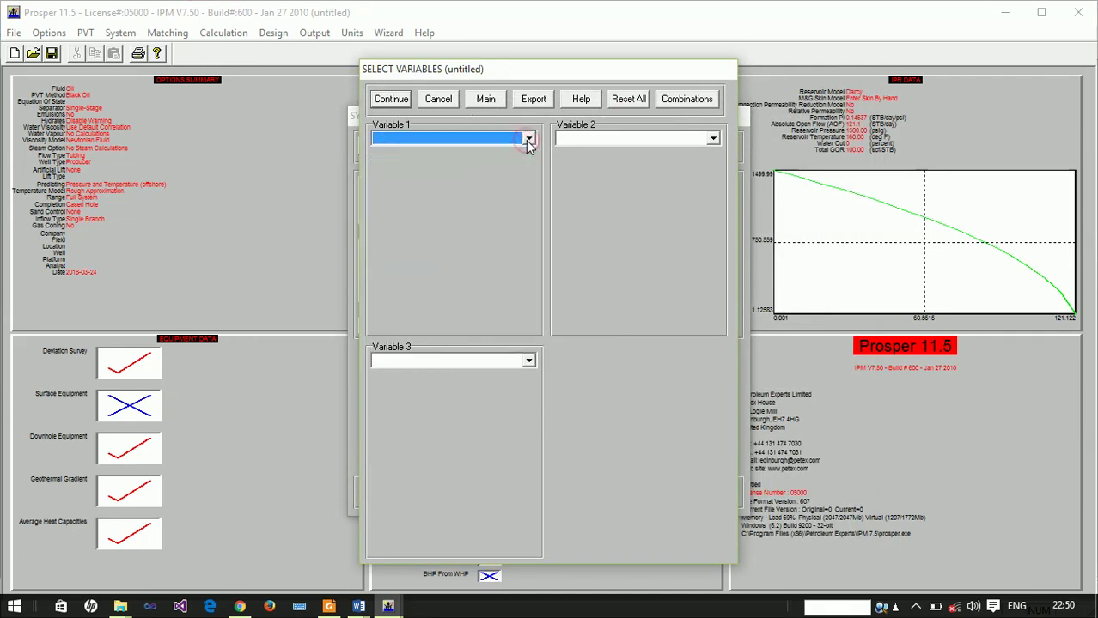
pyautogui.click(395, 101)
pyautogui.click(395, 101)
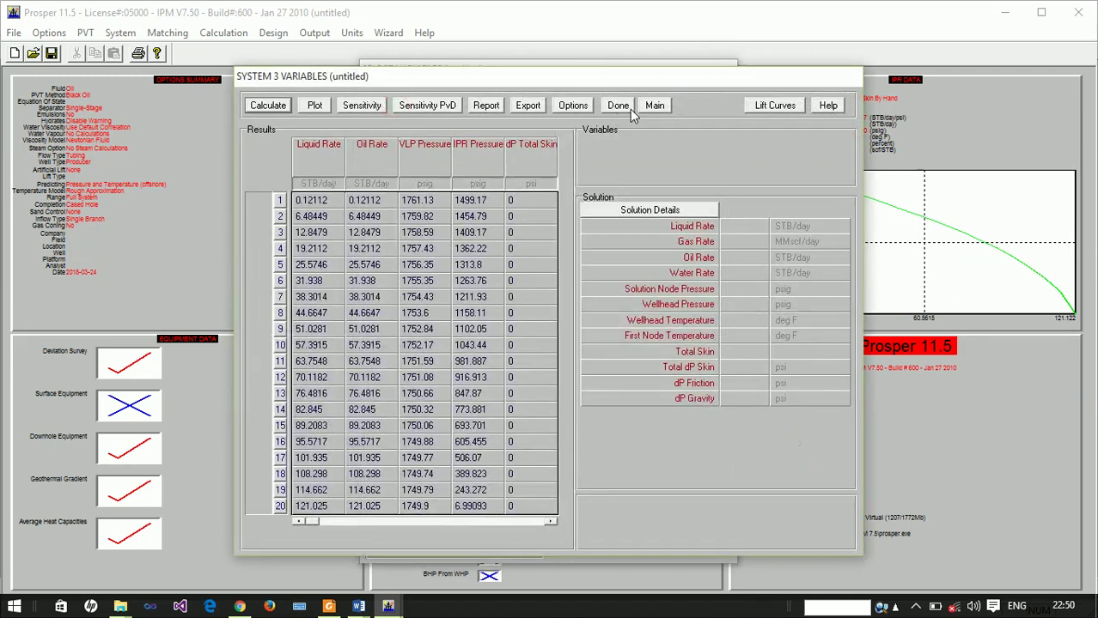
pyautogui.click(643, 108)
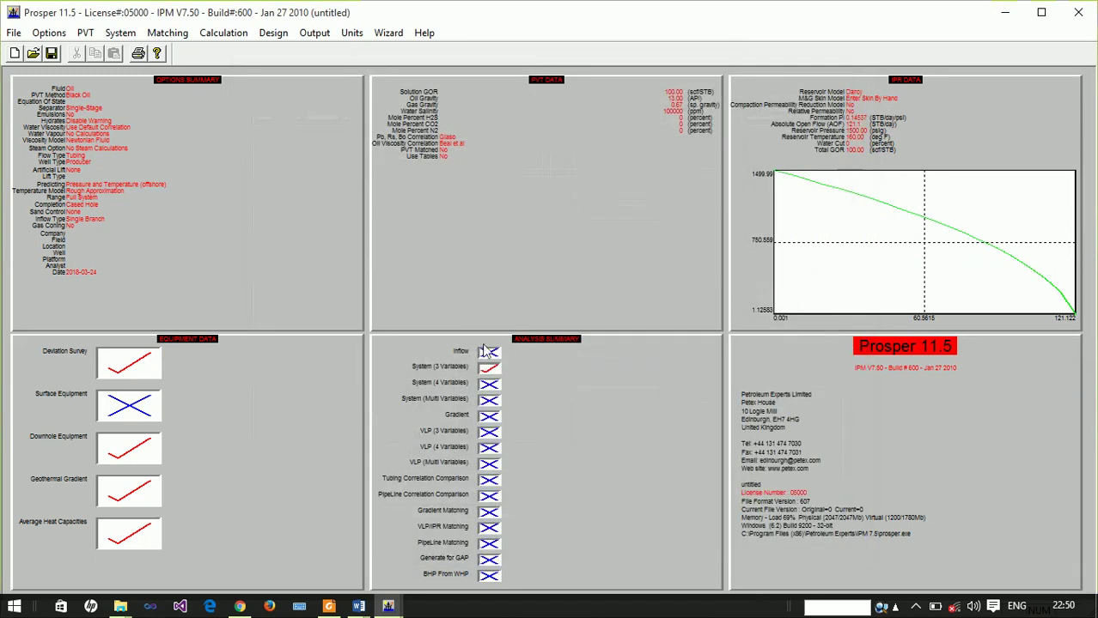
# Set the artificial lift method to Progressive Cavity Pump with Sucker Rod Drive and accept the system options
pyautogui.doubleClick(126, 223)
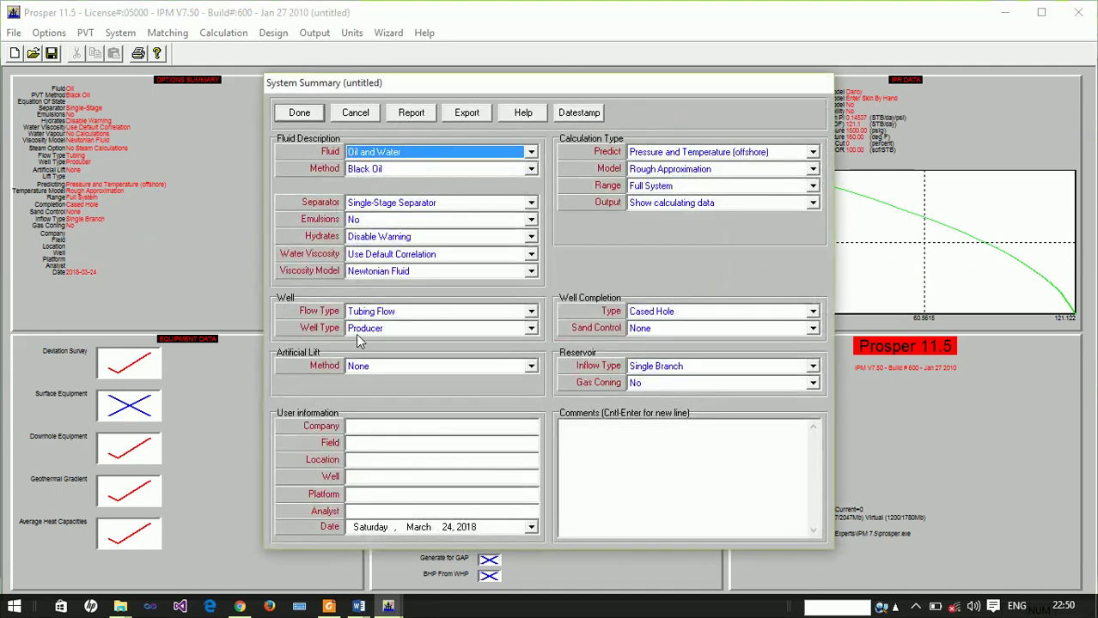
pyautogui.click(391, 366)
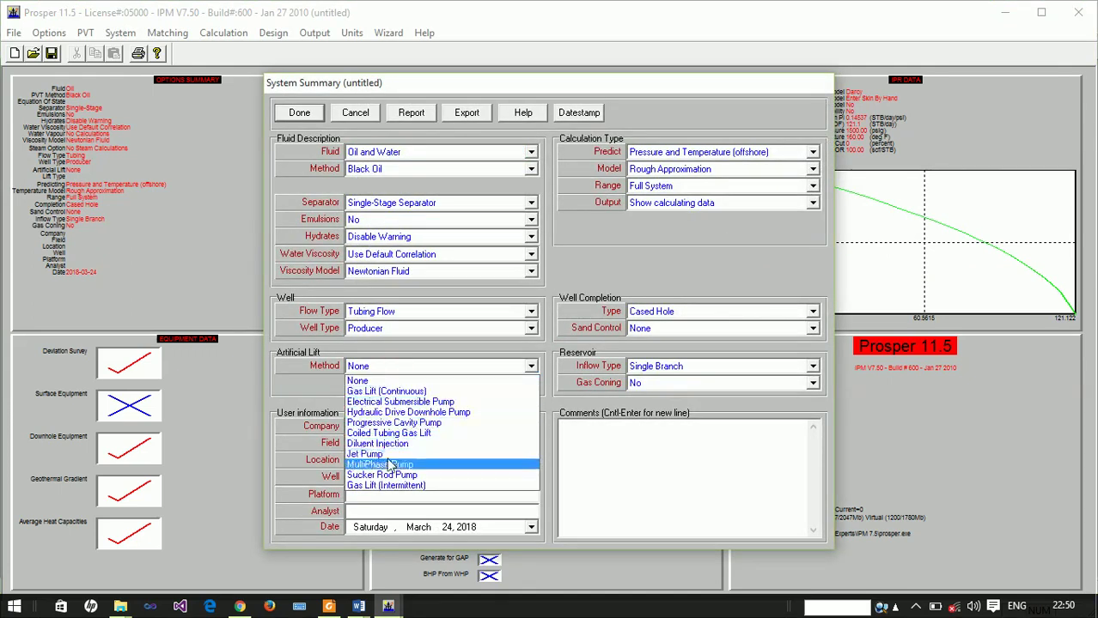
pyautogui.click(393, 422)
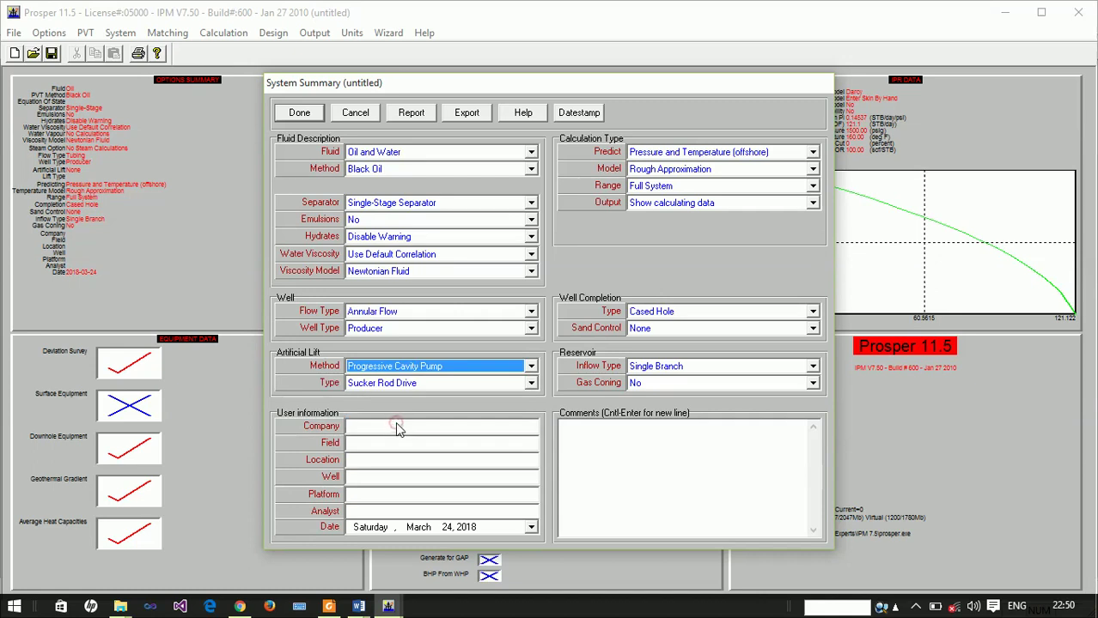
pyautogui.click(303, 120)
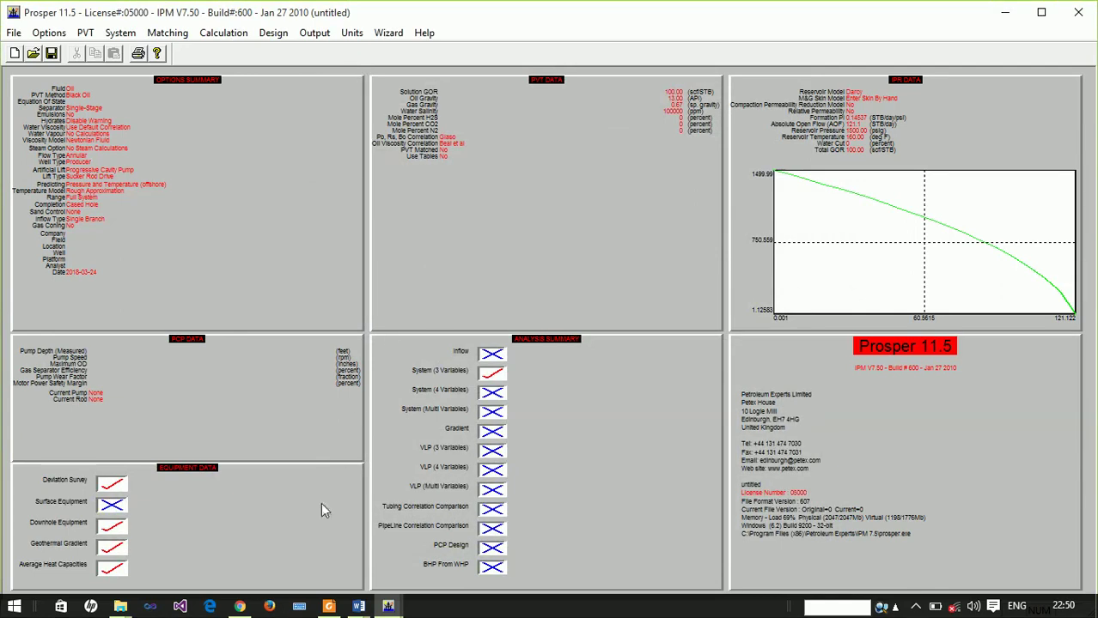
# Edit the downhole equipment so the tubing outside diameter is 3.5 inches and the casing inside diameter is 8.3 inches
pyautogui.click(275, 512)
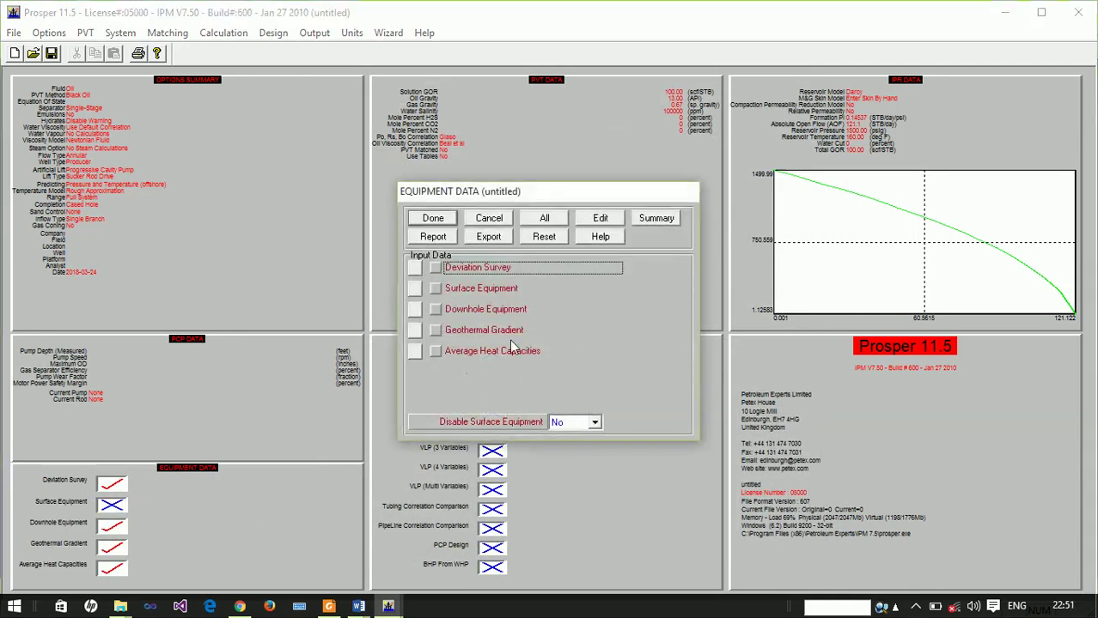
pyautogui.click(494, 311)
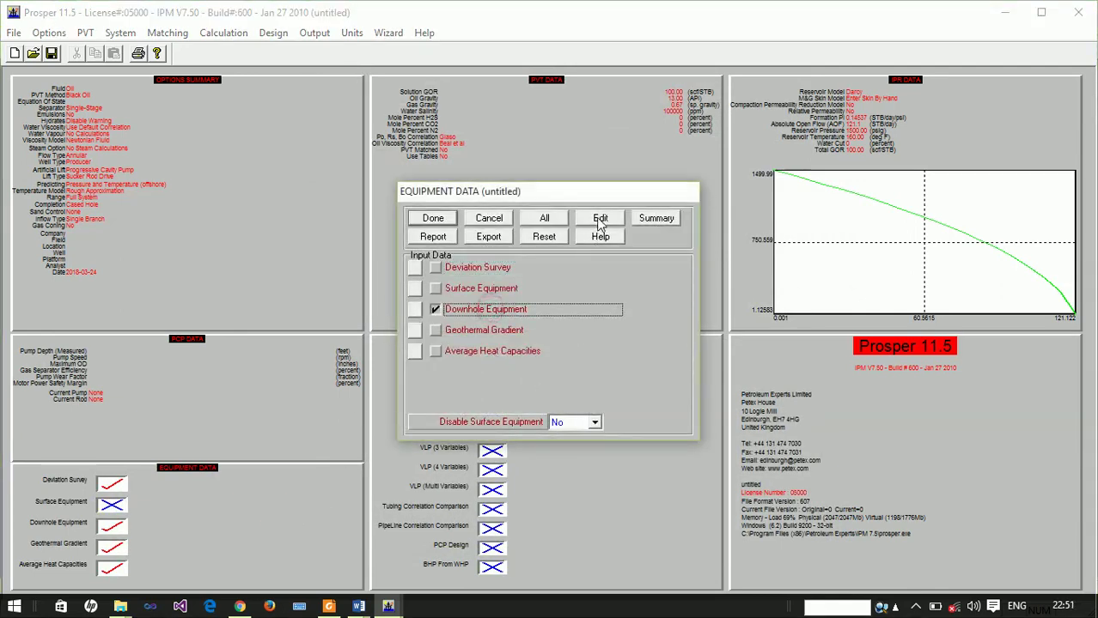
pyautogui.click(599, 219)
pyautogui.click(603, 241)
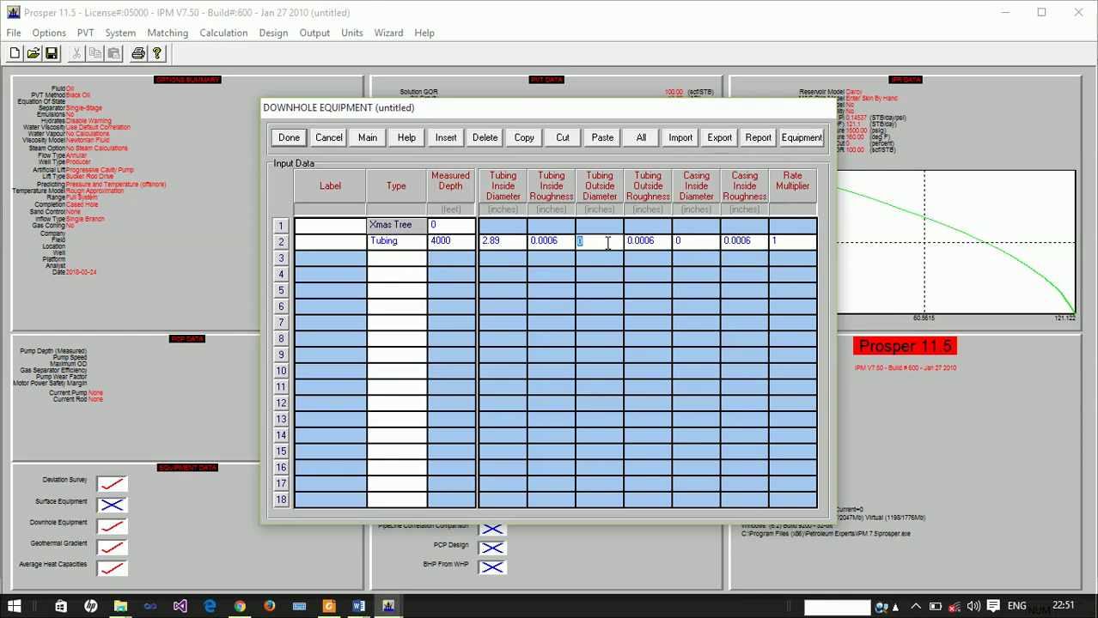
pyautogui.write('3.5')
pyautogui.press('Tab')
pyautogui.press('Tab')
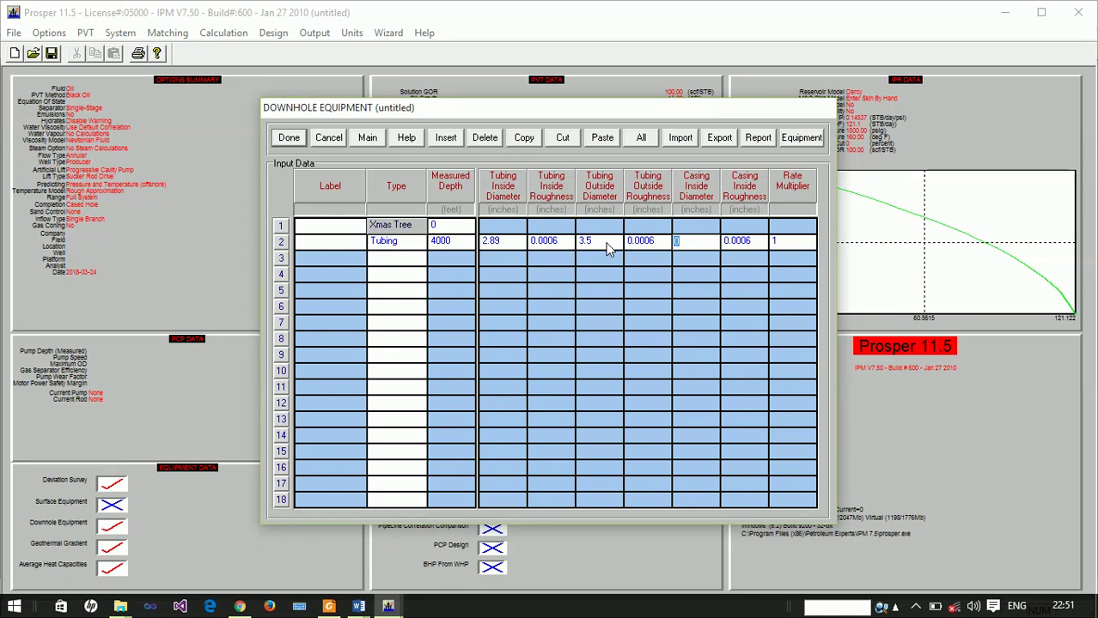
pyautogui.write('8.3')
pyautogui.click(359, 140)
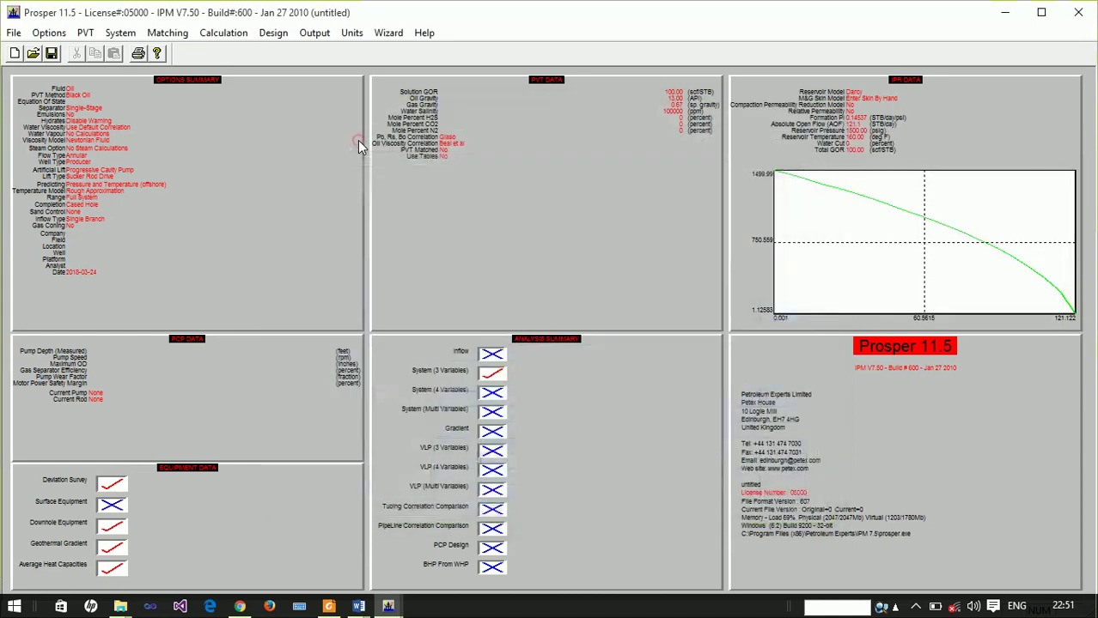
# Create a new PCP pump record in the artificial lift database
pyautogui.click(280, 35)
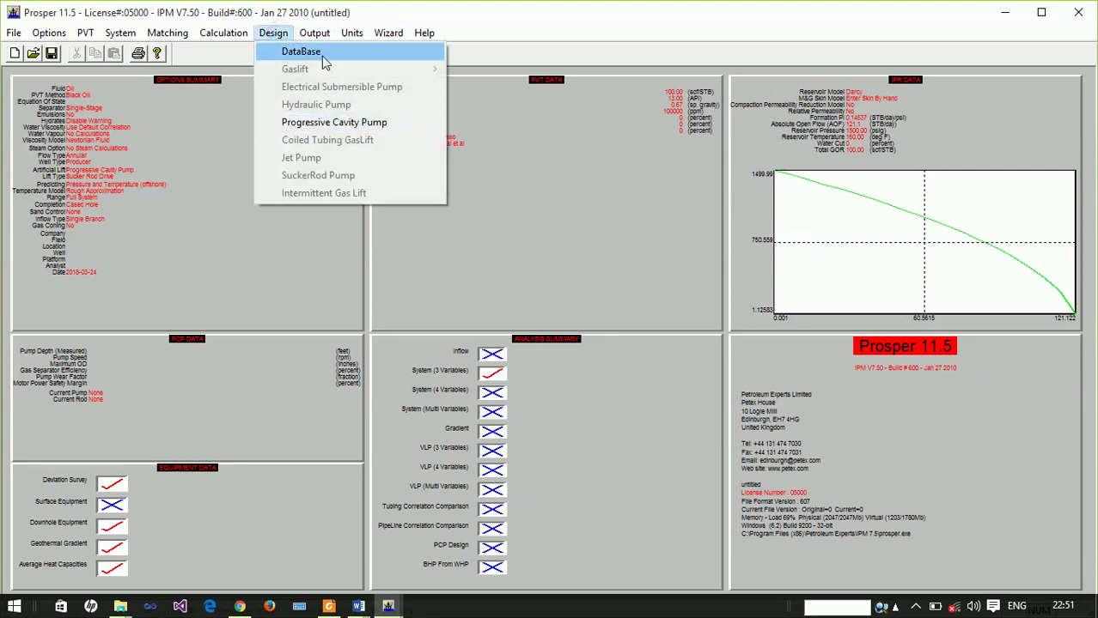
pyautogui.click(318, 52)
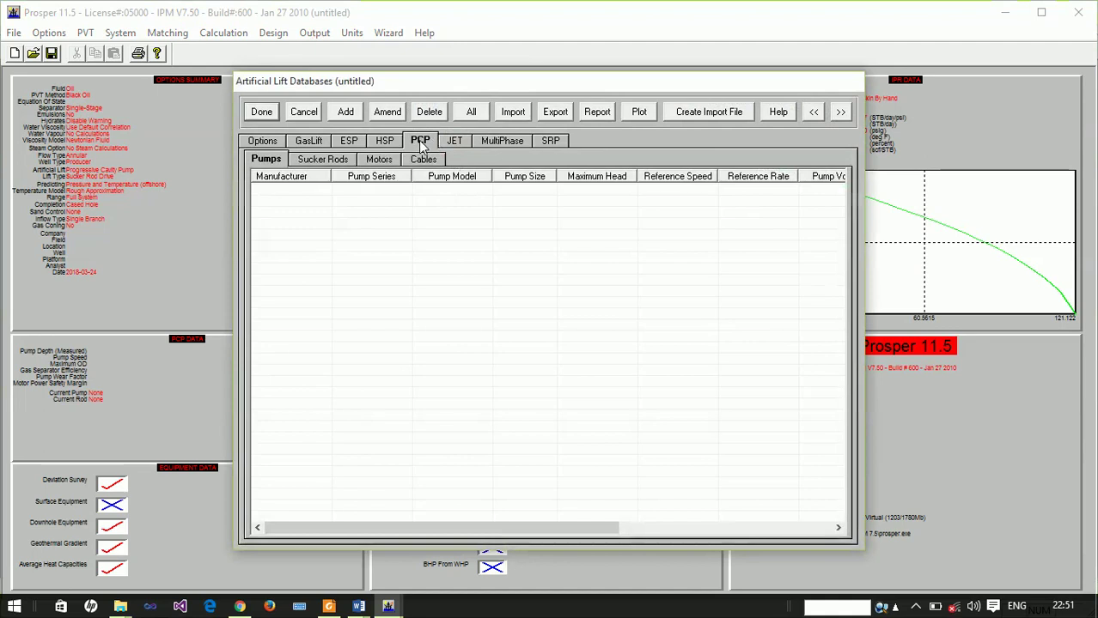
pyautogui.click(345, 114)
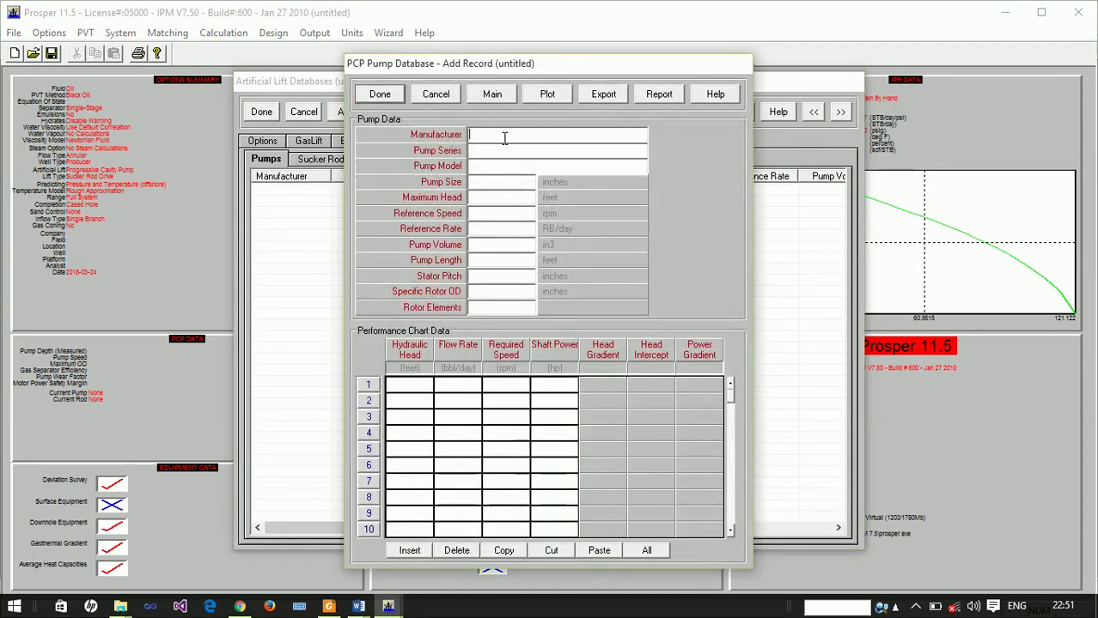
# Enter the pump's manufacturer name, and set both the series and the model to that name followed by "pump 5"
pyautogui.write('Maurice')
pyautogui.press('Tab')
pyautogui.write('Maurice pump 5Pump')
pyautogui.press('BackSpace')
pyautogui.press('BackSpace')
pyautogui.press('BackSpace')
pyautogui.press('BackSpace')
pyautogui.write('Ma')
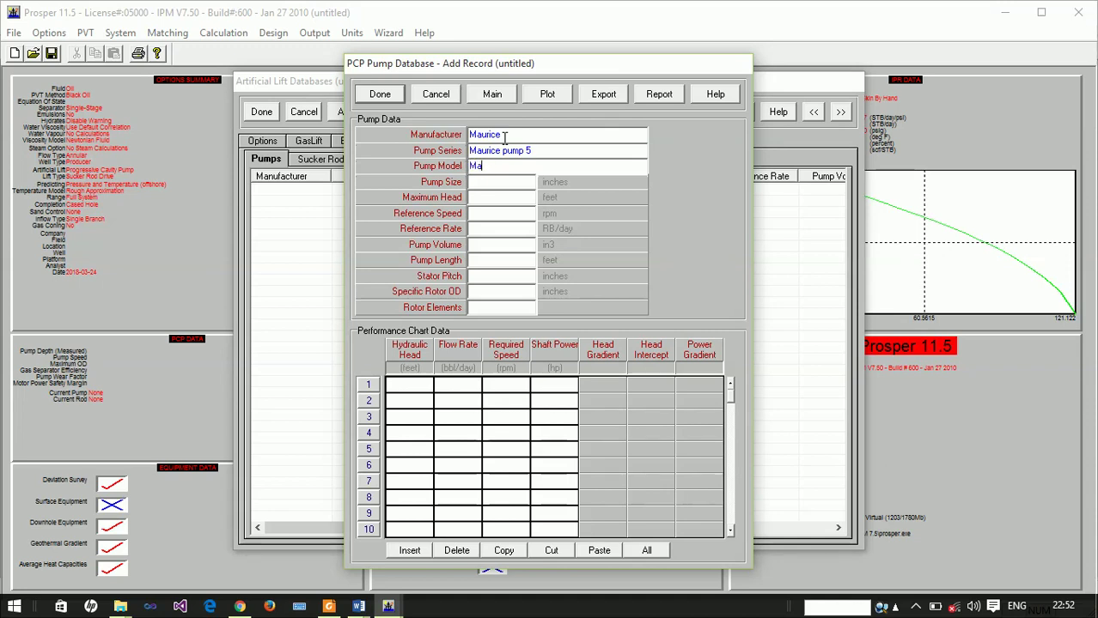
pyautogui.write('ur')
pyautogui.write('ice pump 5')
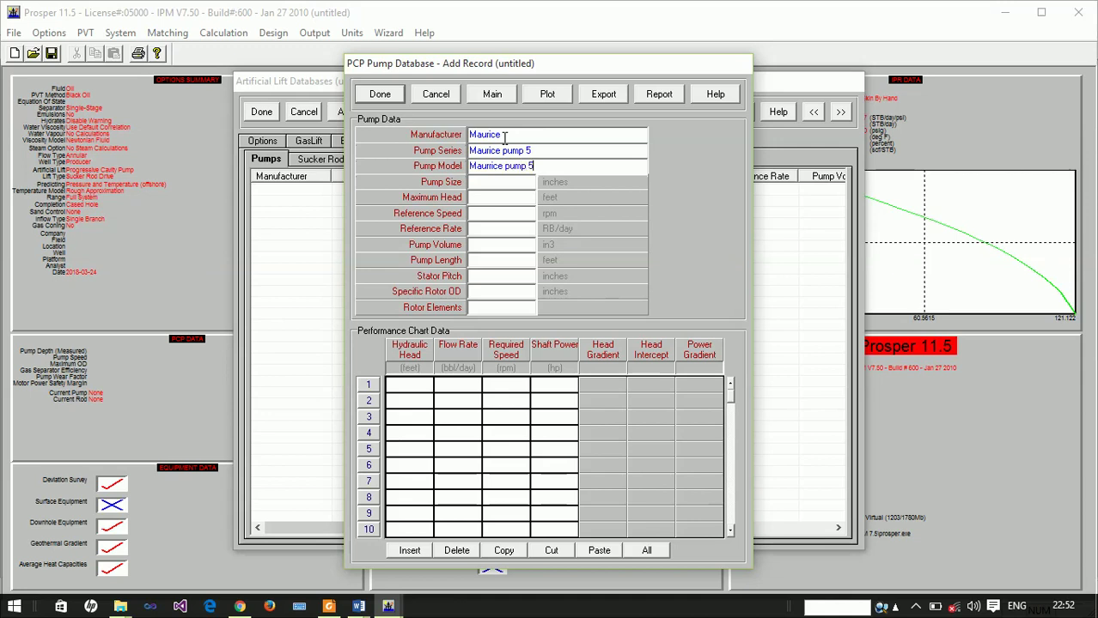
# Set the pump size to 4 inches, maximum head to 4430 feet, reference speed to 500 rpm and reference rate to 2534 RB/day
pyautogui.press('Tab')
pyautogui.write('4')
pyautogui.write('400')
pyautogui.press('BackSpace')
pyautogui.press('BackSpace')
pyautogui.press('BackSpace')
pyautogui.write('4430')
pyautogui.press('Tab')
pyautogui.write('500')
pyautogui.press('Tab')
pyautogui.write('253')
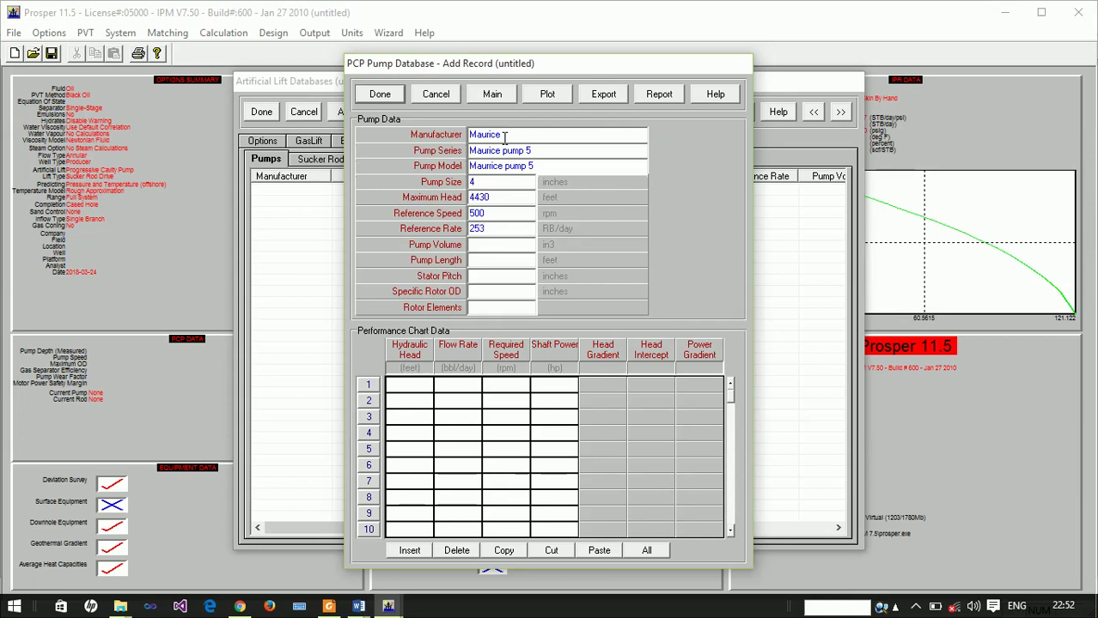
pyautogui.write('4')
# Set pump volume 34 in3, pump length 28.5433 feet, stator pitch 15.2756 inches, specific rotor OD 1.49606 inches and rotor elements 1
pyautogui.write('3')
pyautogui.write('4')
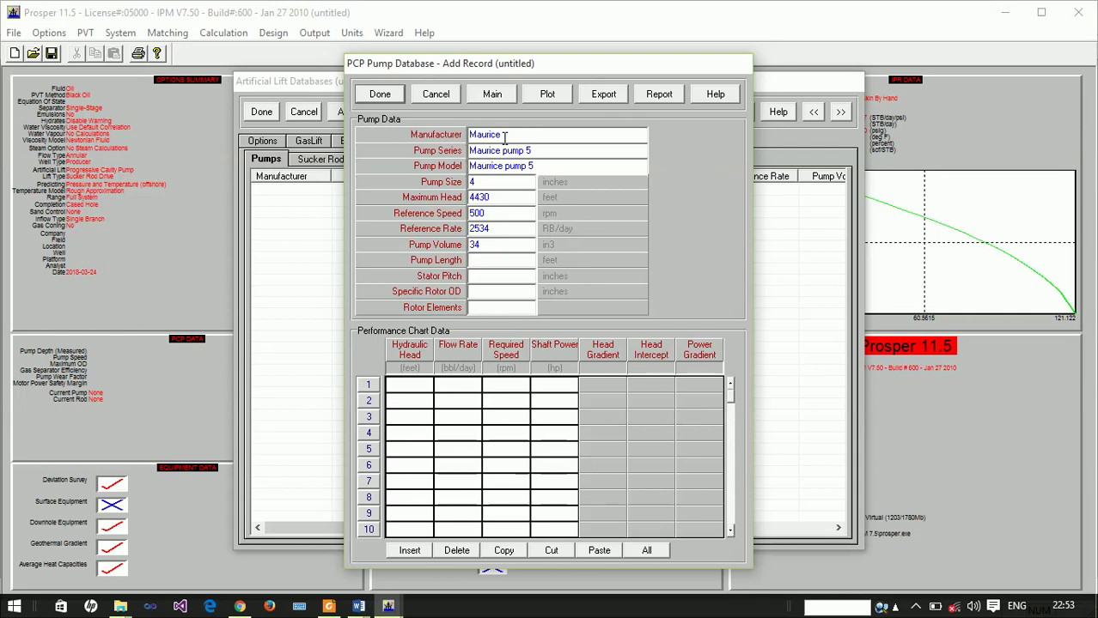
pyautogui.write('28.5433')
pyautogui.press('Tab')
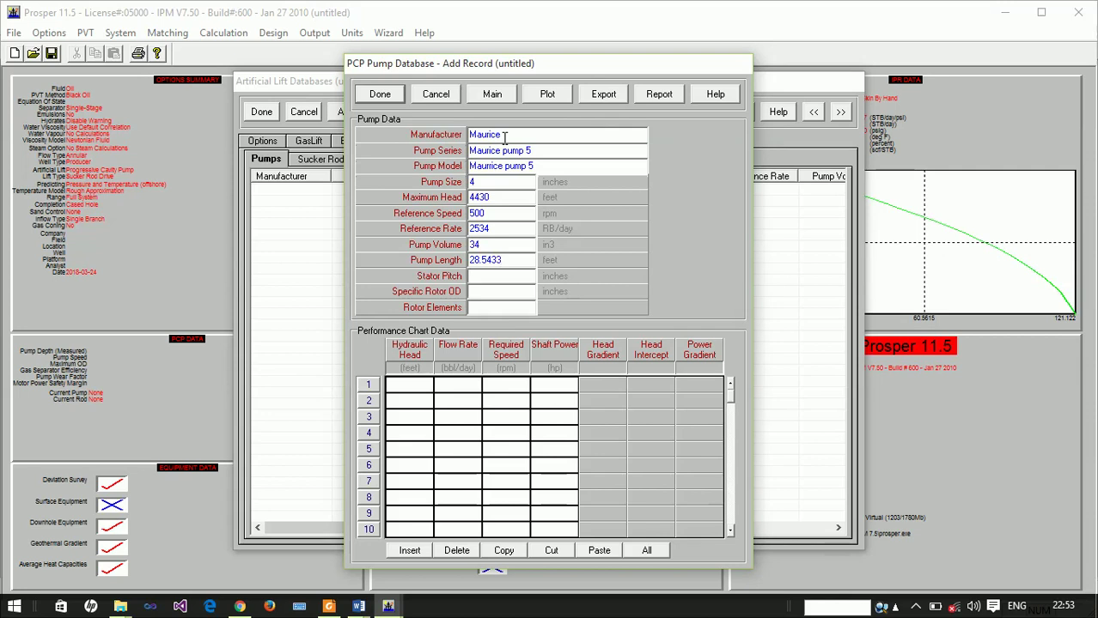
pyautogui.write('15')
pyautogui.write('.27')
pyautogui.write('56')
pyautogui.write('1.4')
pyautogui.write('9606')
pyautogui.write('1')
pyautogui.press('Tab')
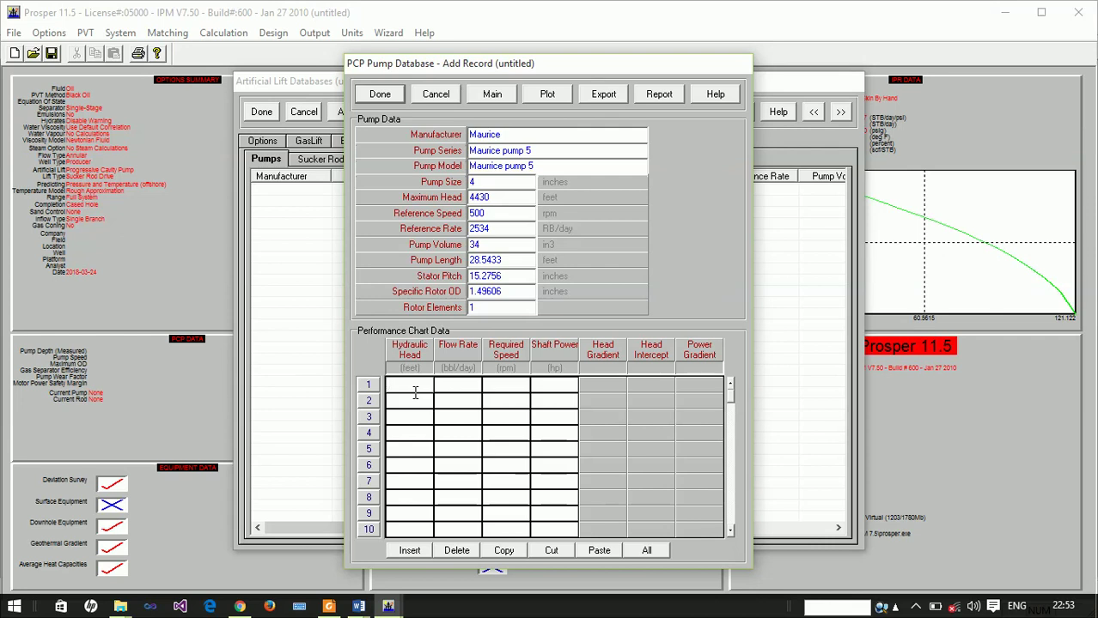
# Fill performance chart row 1 with hydraulic head 4430 feet, flow rate 2152 bbl/day, required speed 500 rpm and shaft power 110 hp
pyautogui.write('4430')
pyautogui.press('Return')
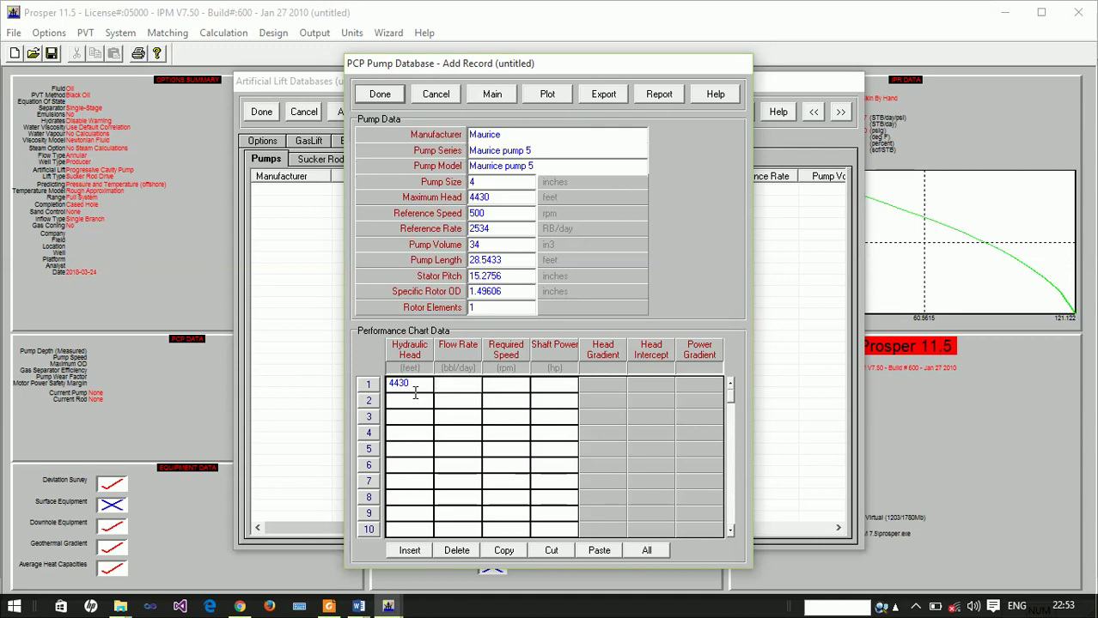
pyautogui.write('2152')
pyautogui.press('Return')
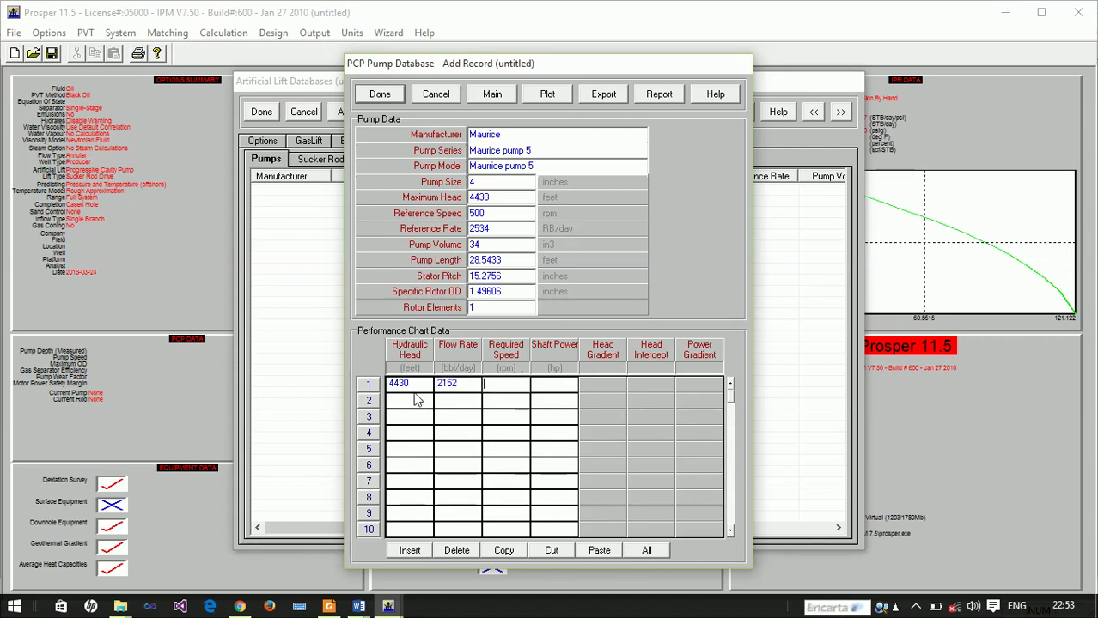
pyautogui.write('500')
pyautogui.press('Return')
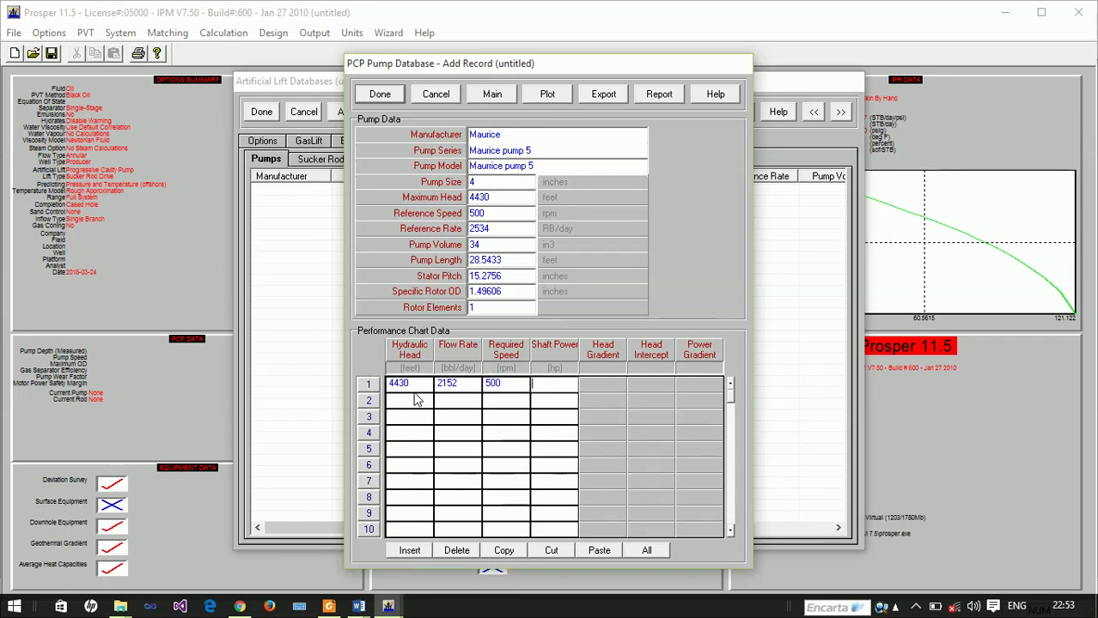
pyautogui.write('110')
pyautogui.press('Return')
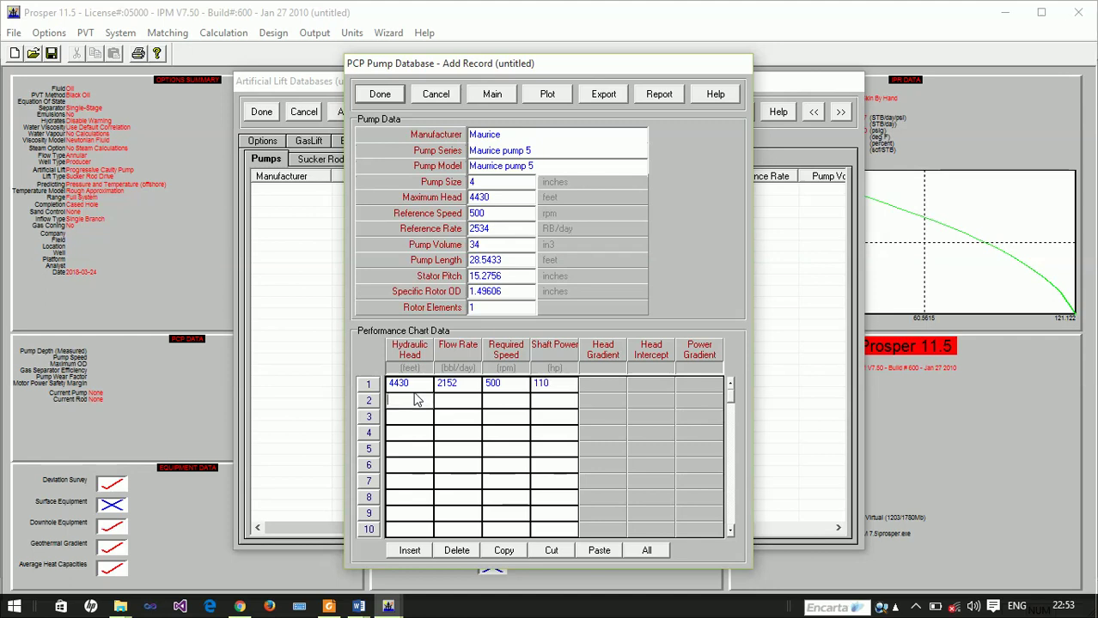
# Fill performance chart row 2 with hydraulic head 3000 feet, flow rate 2342 bbl/day, required speed 500 rpm and shaft power 83 hp
pyautogui.write('3000')
pyautogui.press('Return')
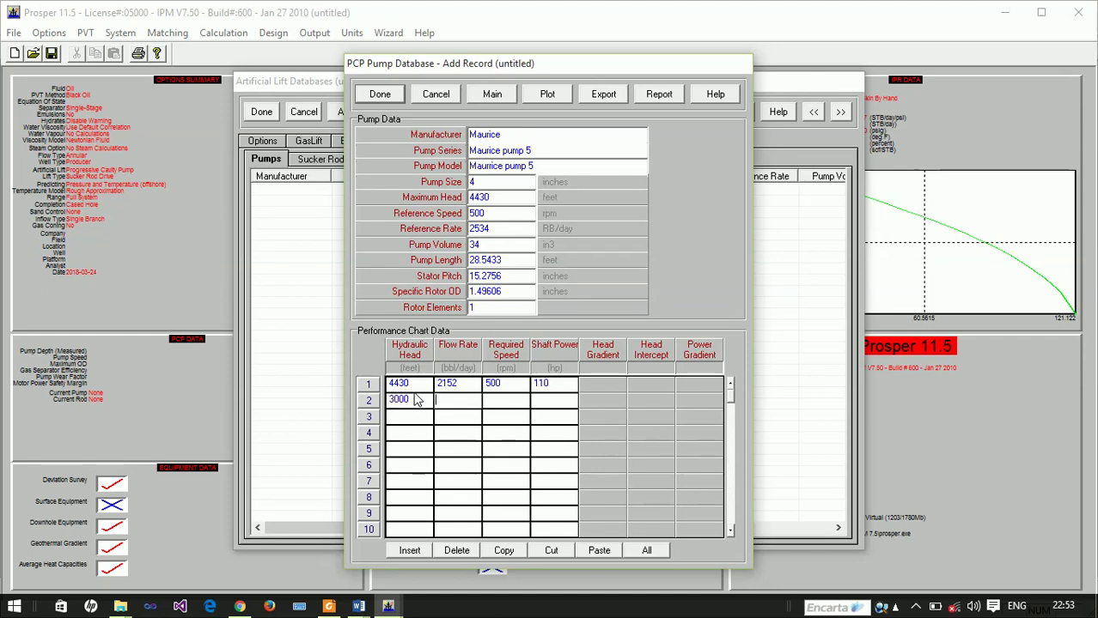
pyautogui.write('2342')
pyautogui.press('Tab')
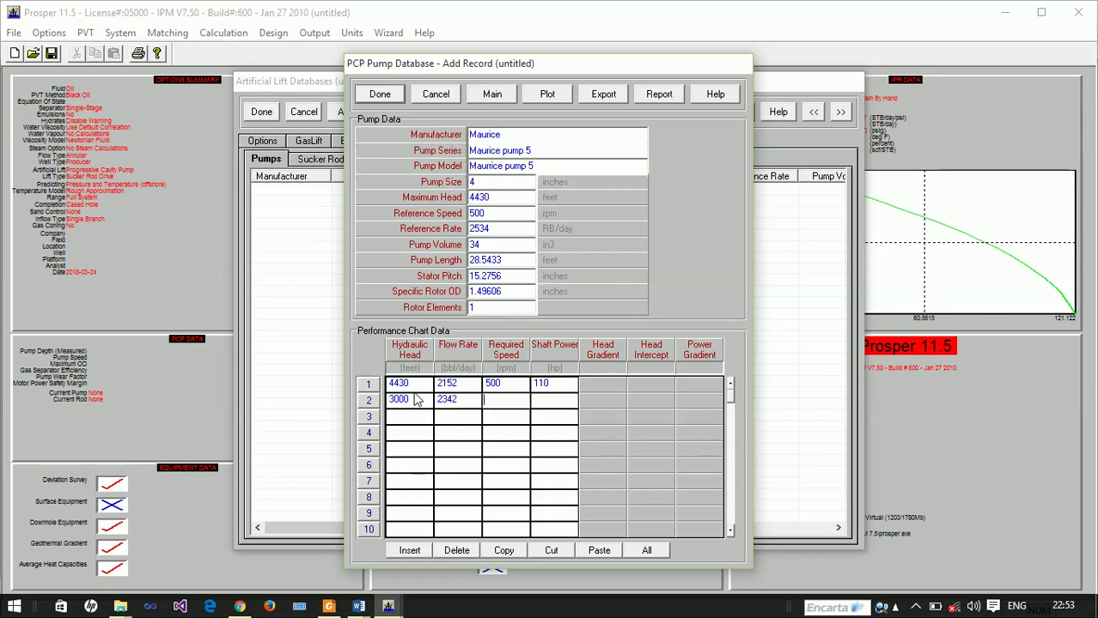
pyautogui.write('500')
pyautogui.press('Tab')
pyautogui.write('83')
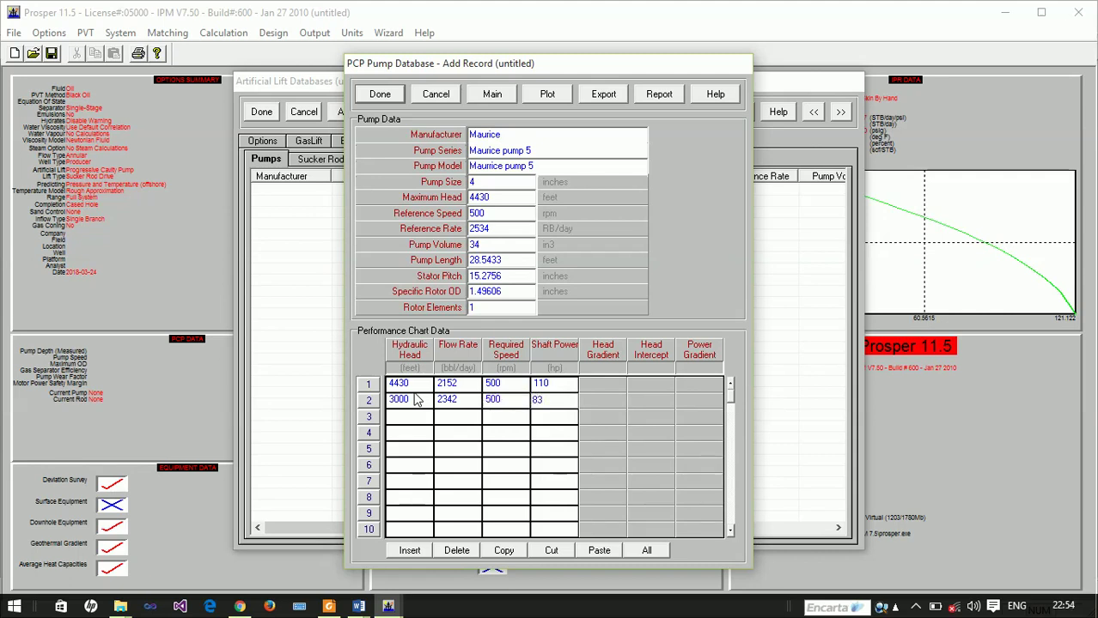
# Fill performance chart row 3 with head 1500 feet, flow rate 2456 bbl/day, speed 500 rpm and shaft power 50 hp, and plot the pump performance chart
pyautogui.press('Tab')
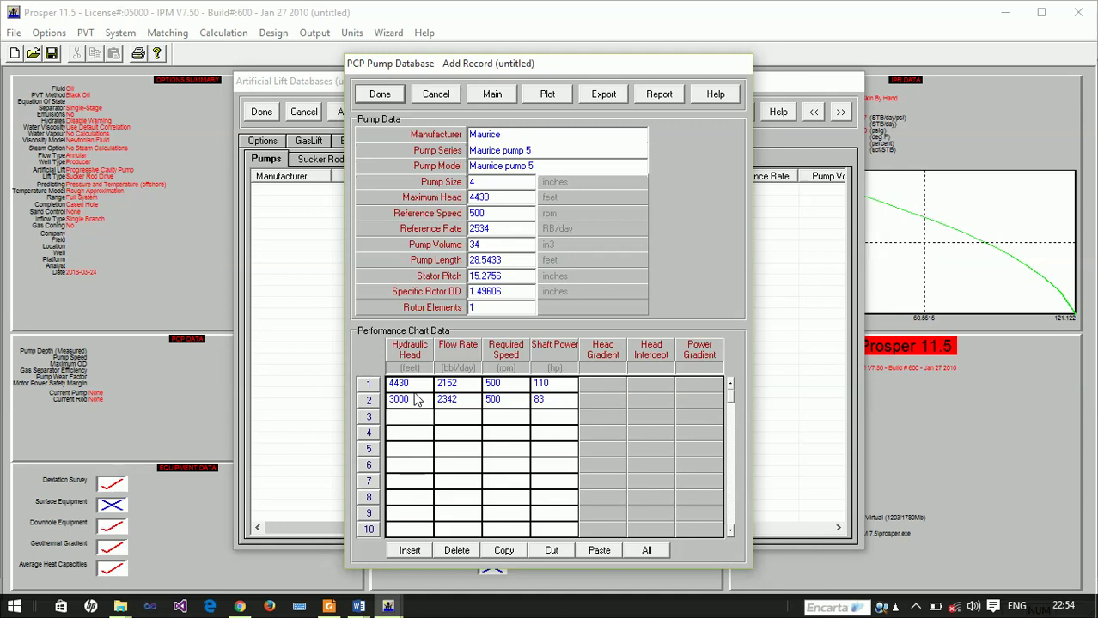
pyautogui.write('1500')
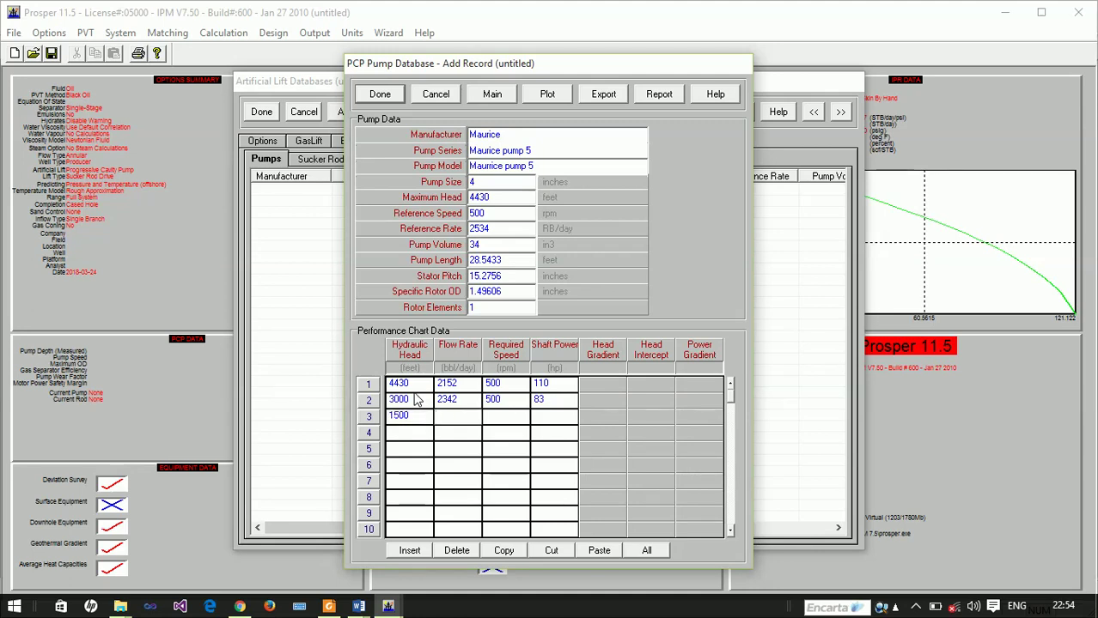
pyautogui.write('2456')
pyautogui.press('Tab')
pyautogui.write('500')
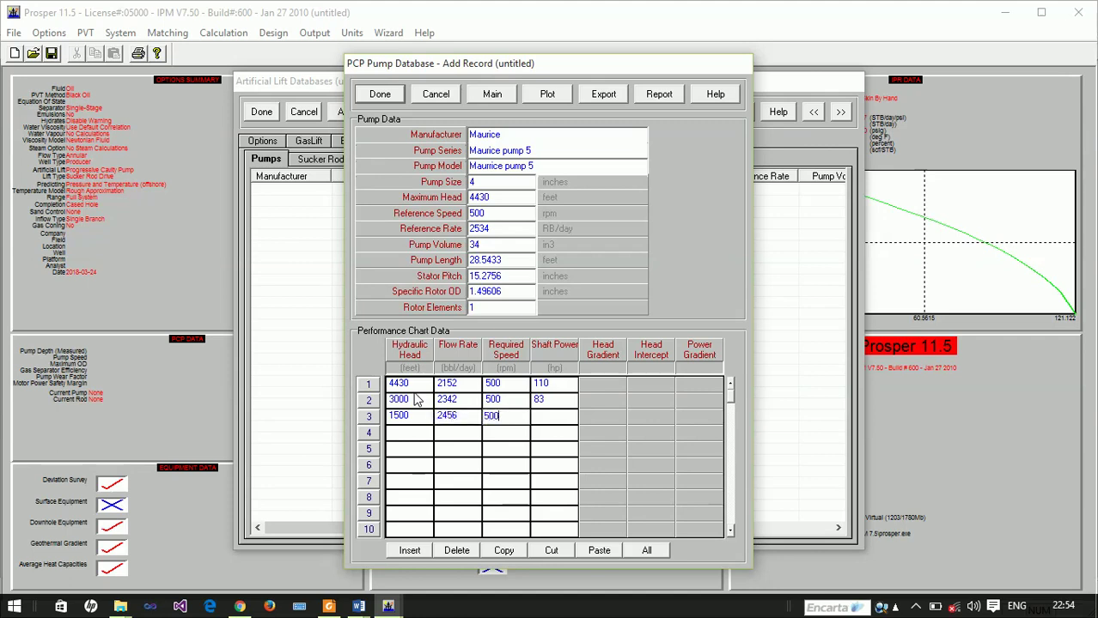
pyautogui.press('Tab')
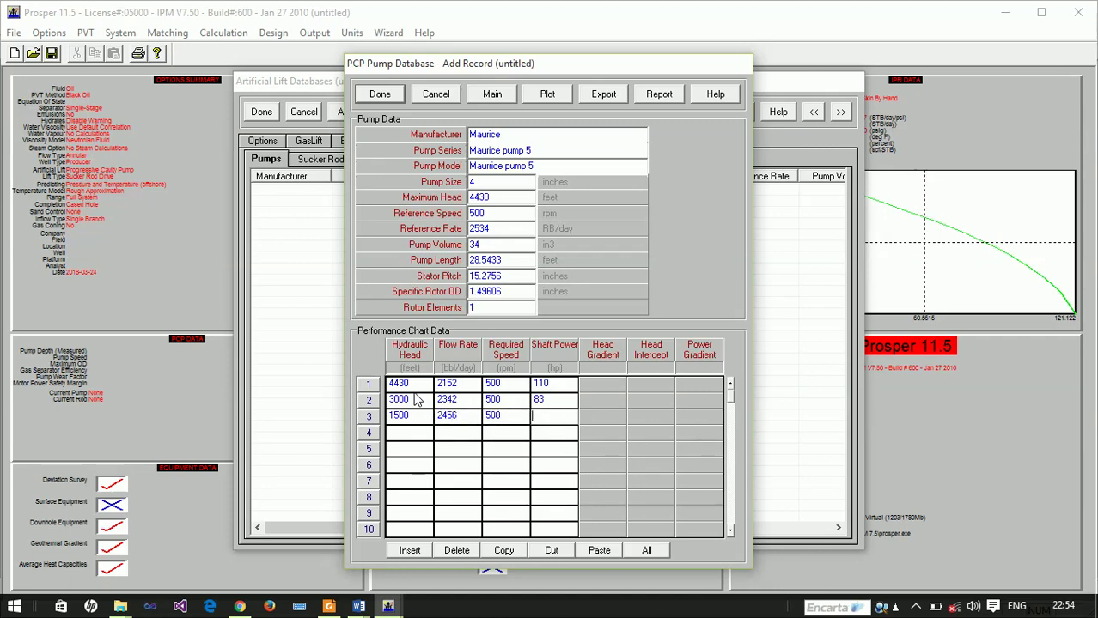
pyautogui.write('50')
pyautogui.click(553, 94)
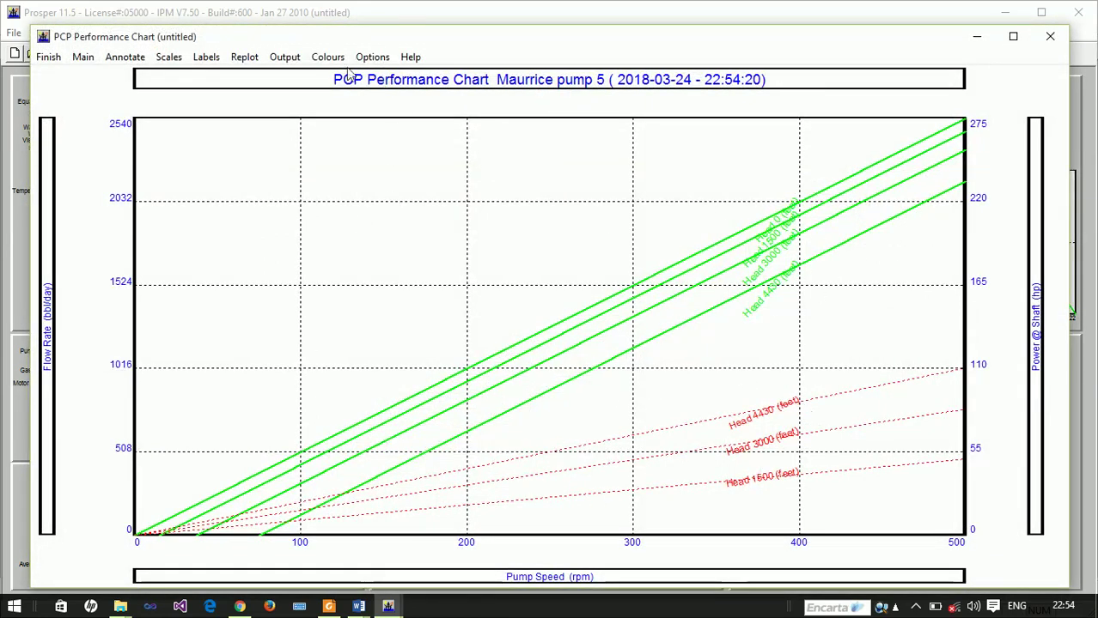
pyautogui.click(1042, 36)
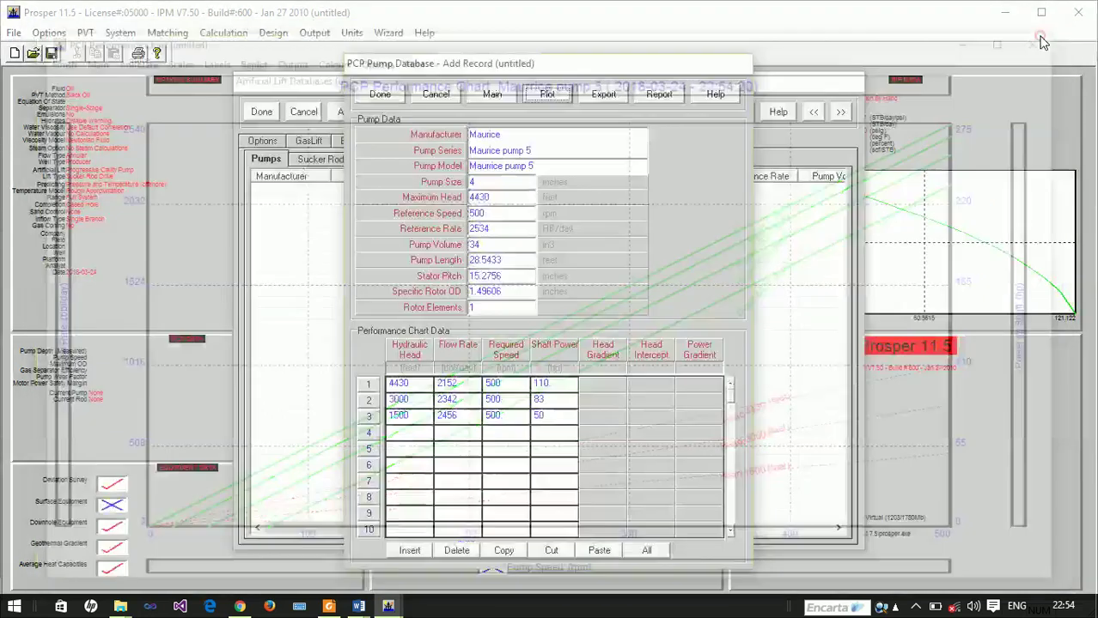
# Change the pump series to 400 Tp 1350 and save the pump record to the database
pyautogui.moveTo(533, 150); pyautogui.dragTo(471, 150)
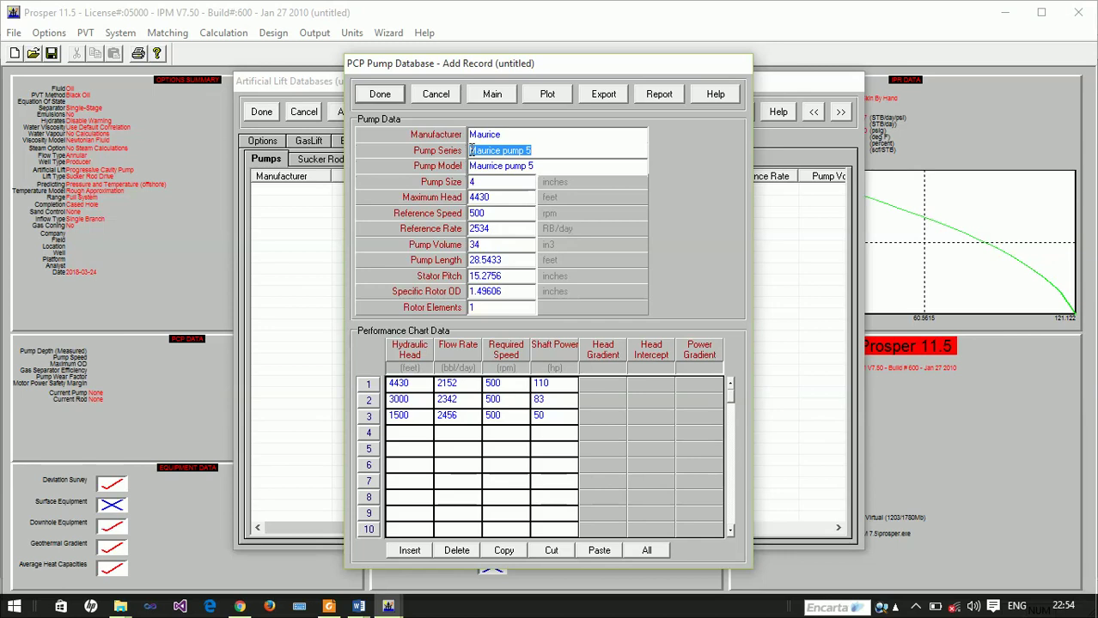
pyautogui.write('300')
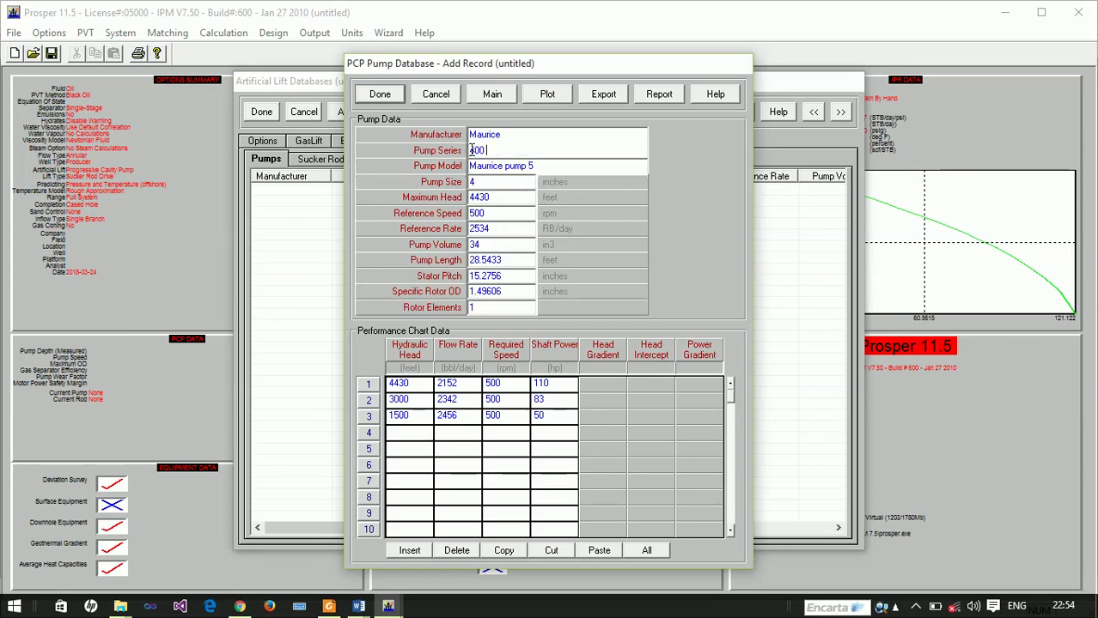
pyautogui.write(' Tp 1350')
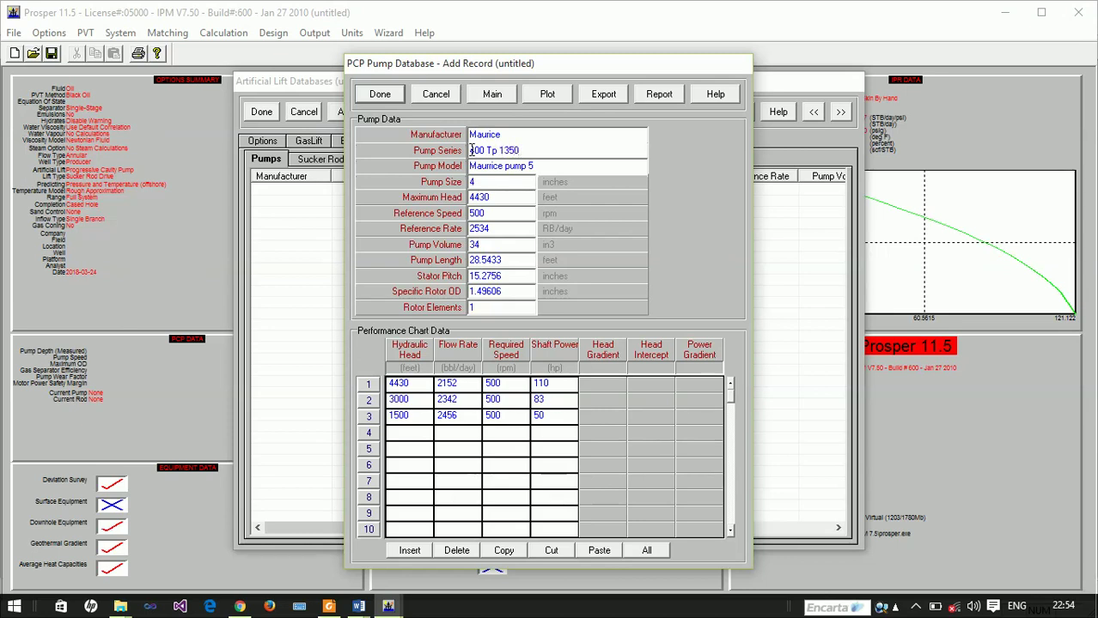
pyautogui.click(380, 93)
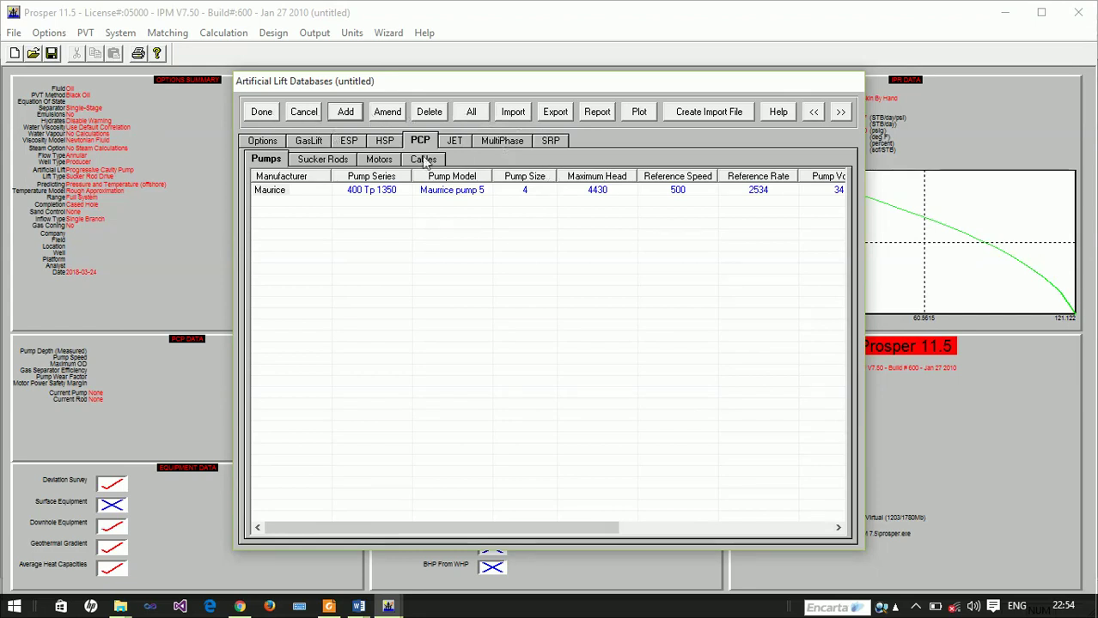
# Look through the cable, motor, sucker rod and pump records in the PCP database
pyautogui.click(423, 159)
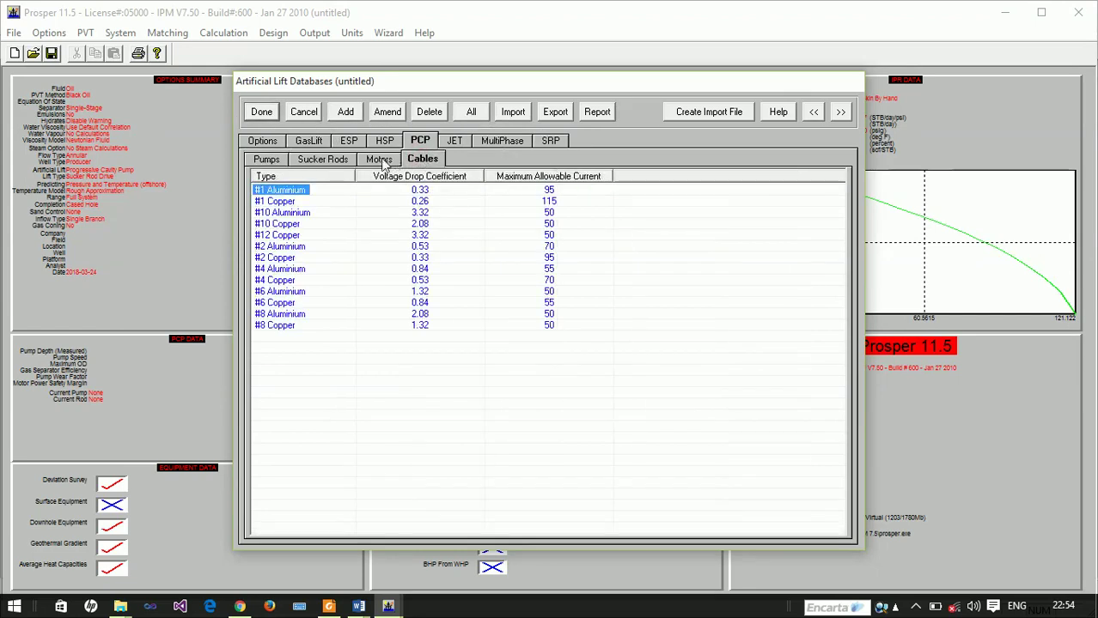
pyautogui.click(383, 161)
pyautogui.click(334, 163)
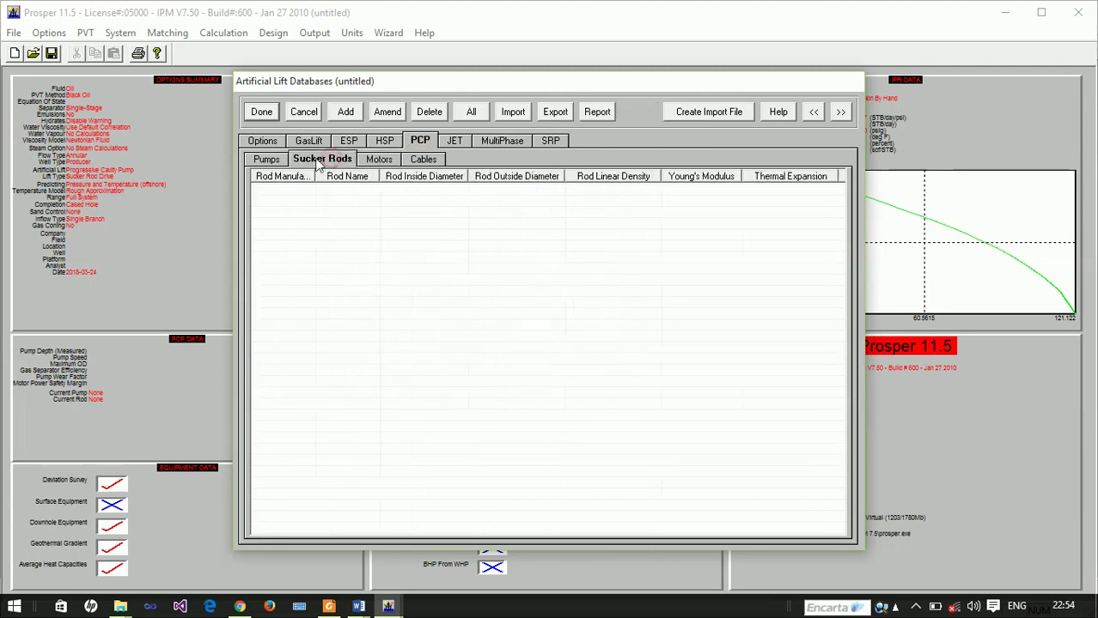
pyautogui.click(277, 161)
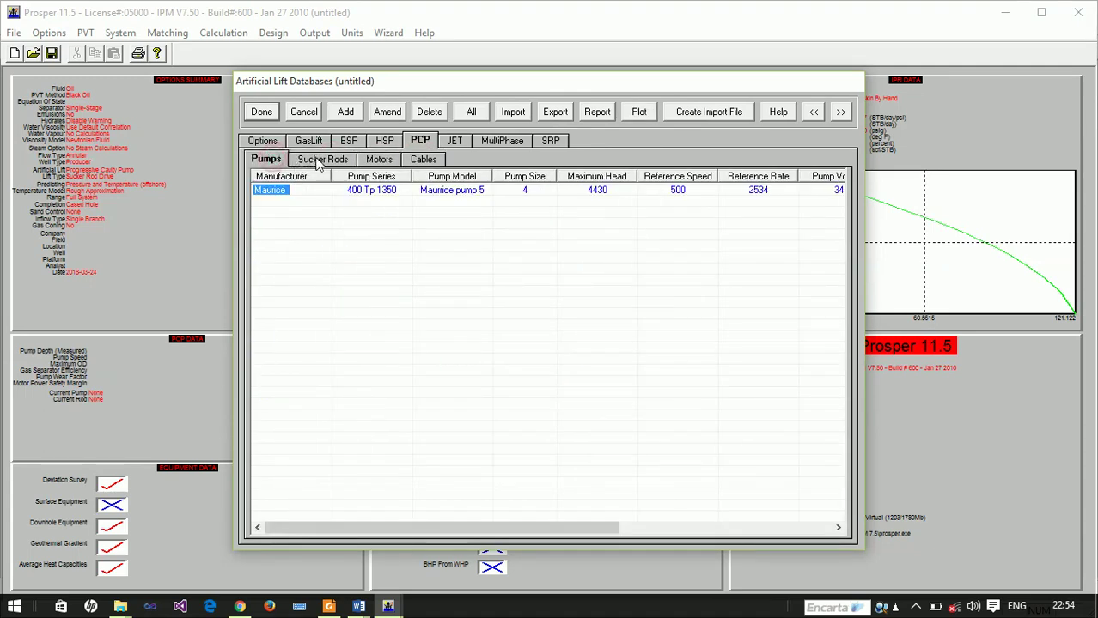
# Try to add a sucker rod record with manufacturer and rod name, inside diameter 1 inch, outside diameter 1.6 inches and linear density 16 lb/ft
pyautogui.click(318, 161)
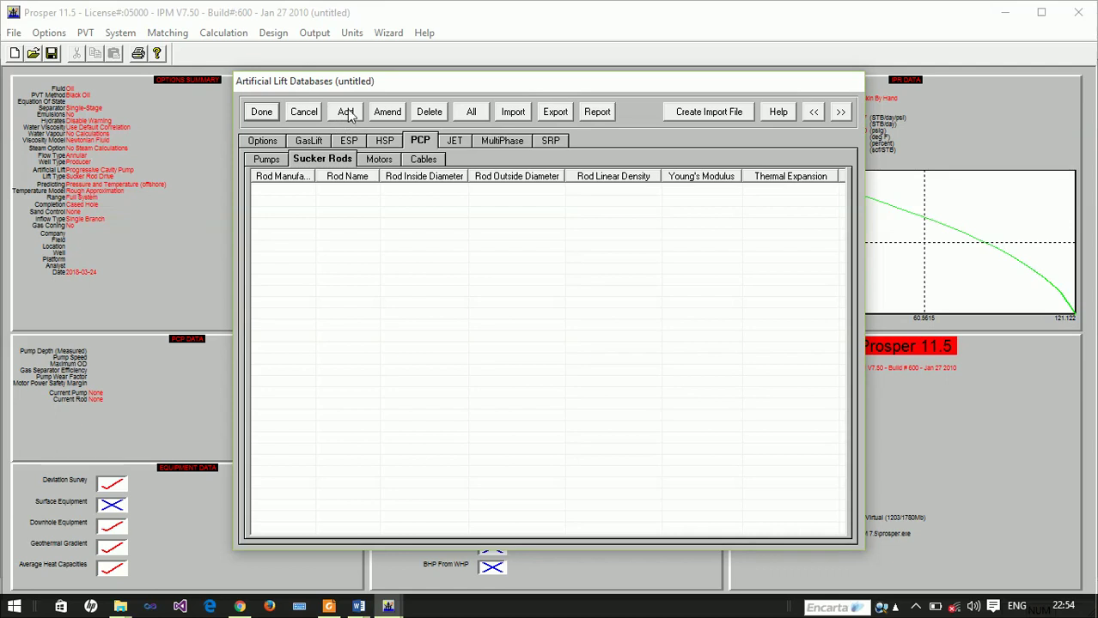
pyautogui.click(344, 120)
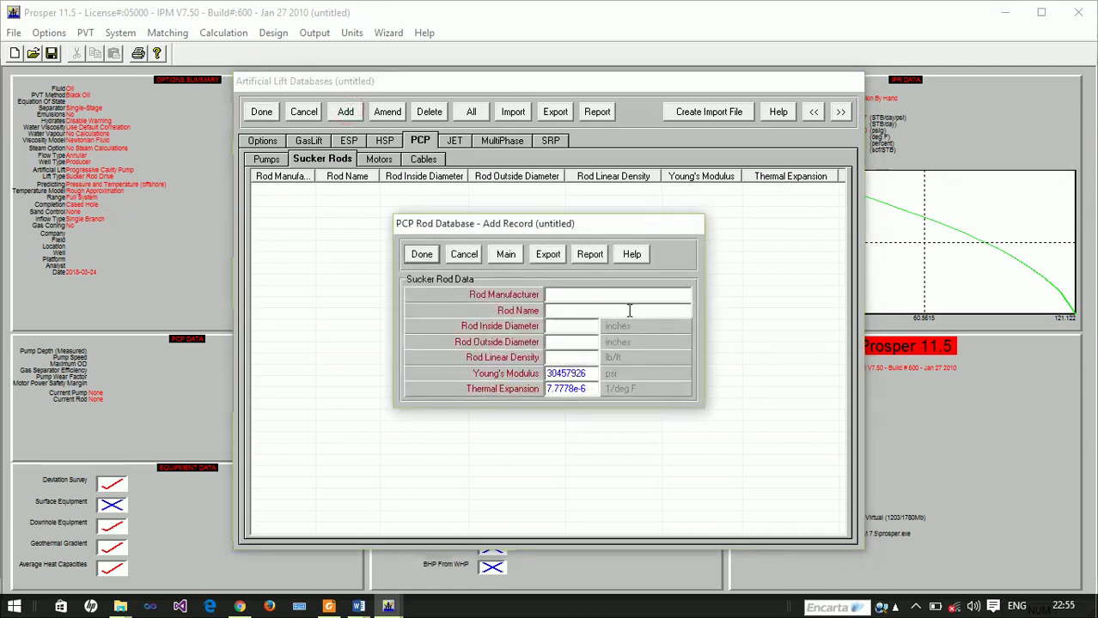
pyautogui.write('Maurice')
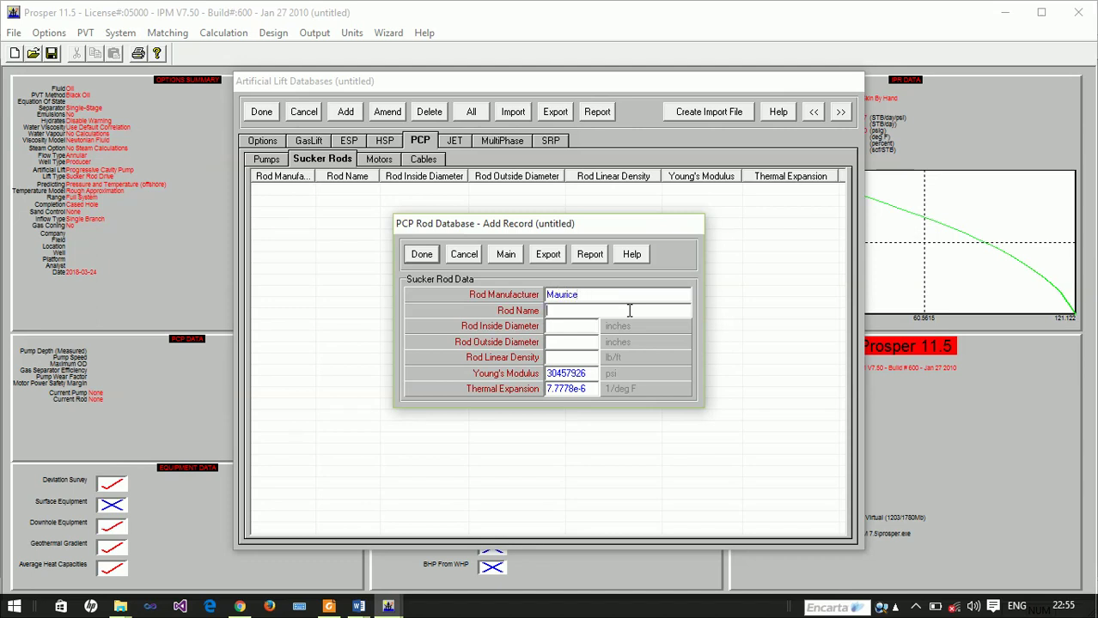
pyautogui.write('Maurice rod 5')
pyautogui.press('Tab')
pyautogui.write('1.6')
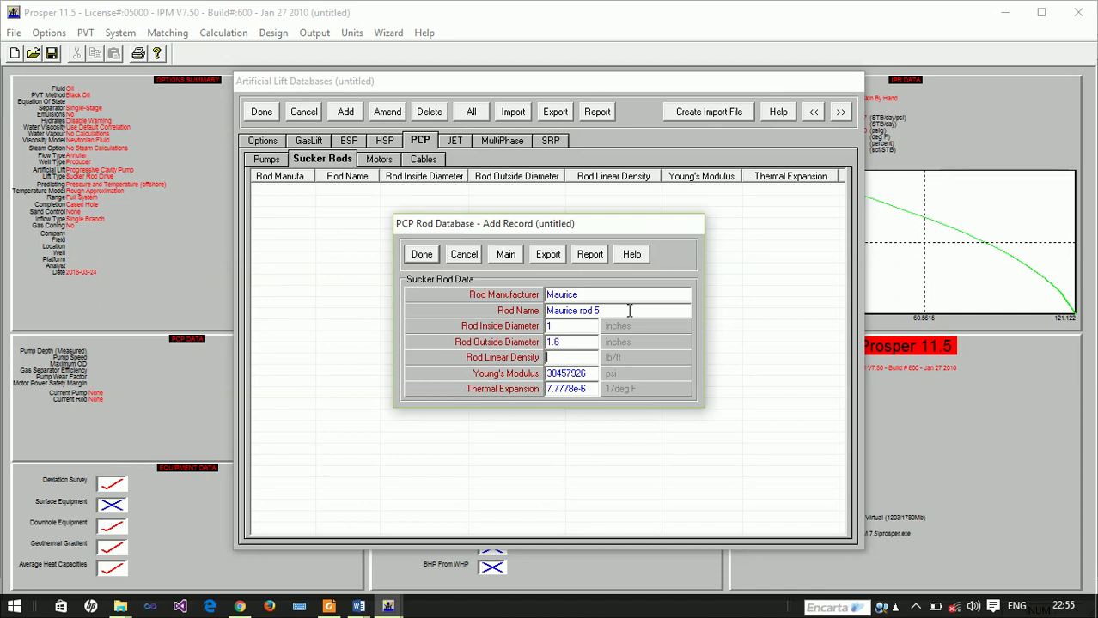
pyautogui.write('16')
pyautogui.moveTo(591, 389); pyautogui.dragTo(540, 390)
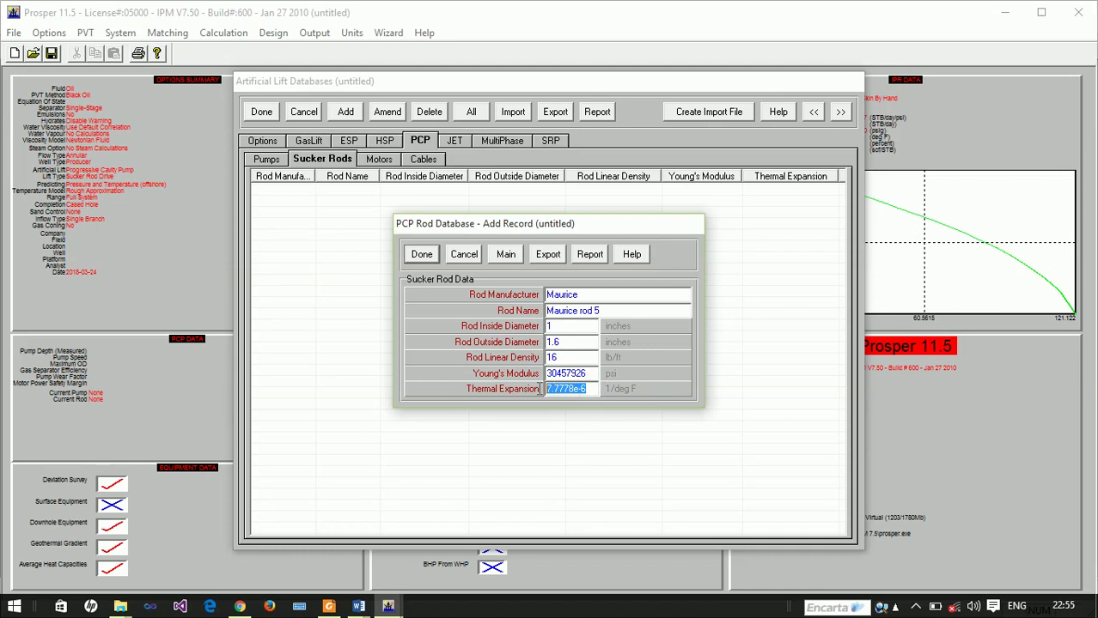
pyautogui.click(584, 374)
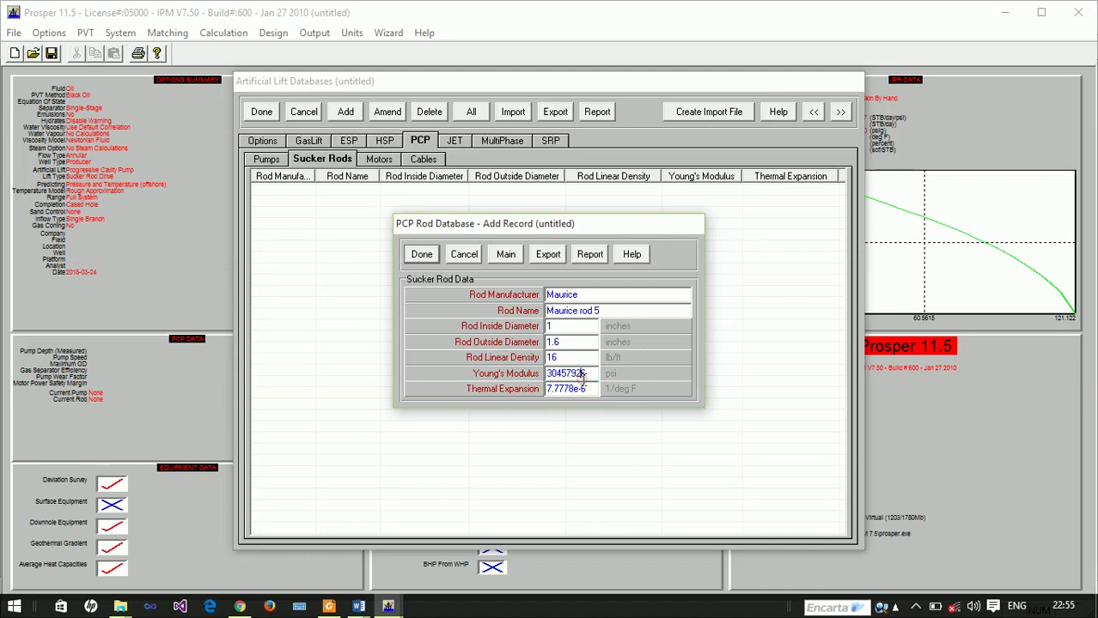
pyautogui.click(424, 253)
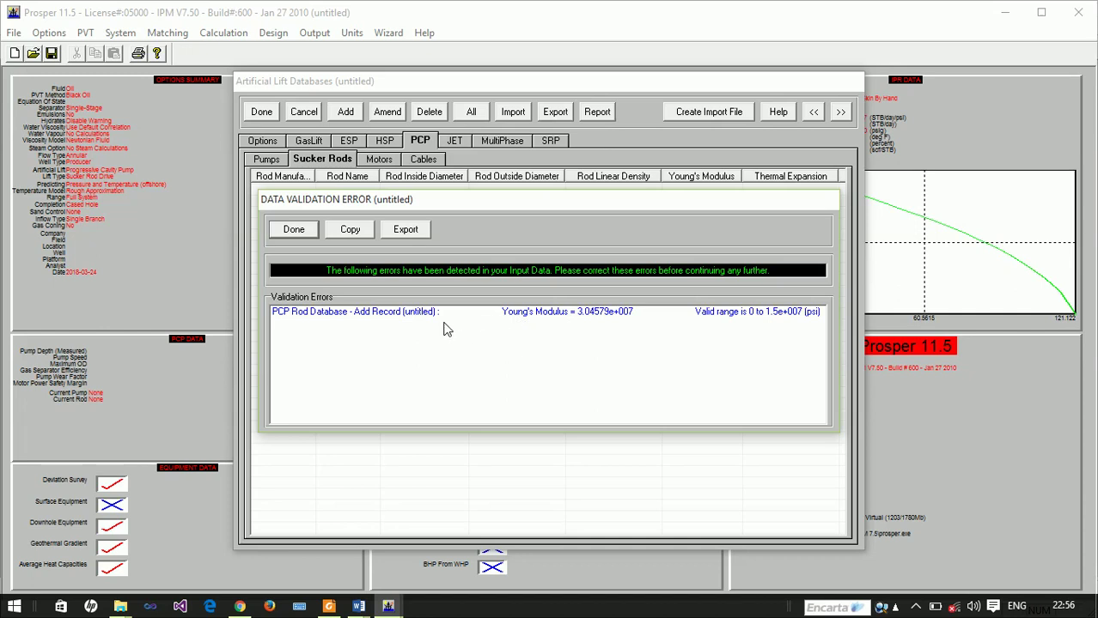
pyautogui.click(291, 230)
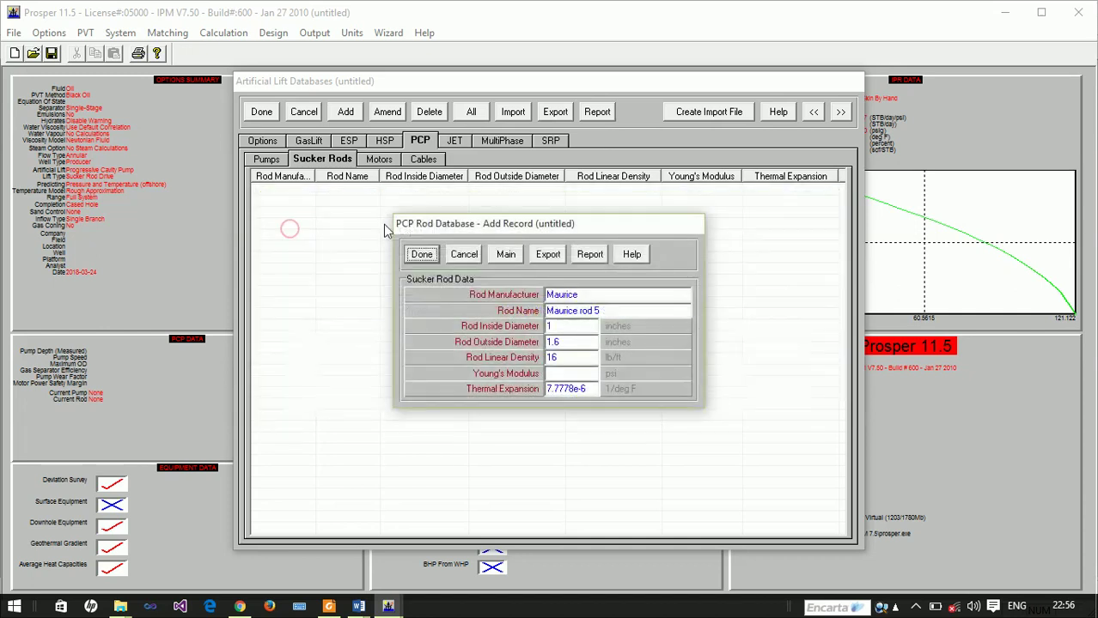
pyautogui.click(464, 256)
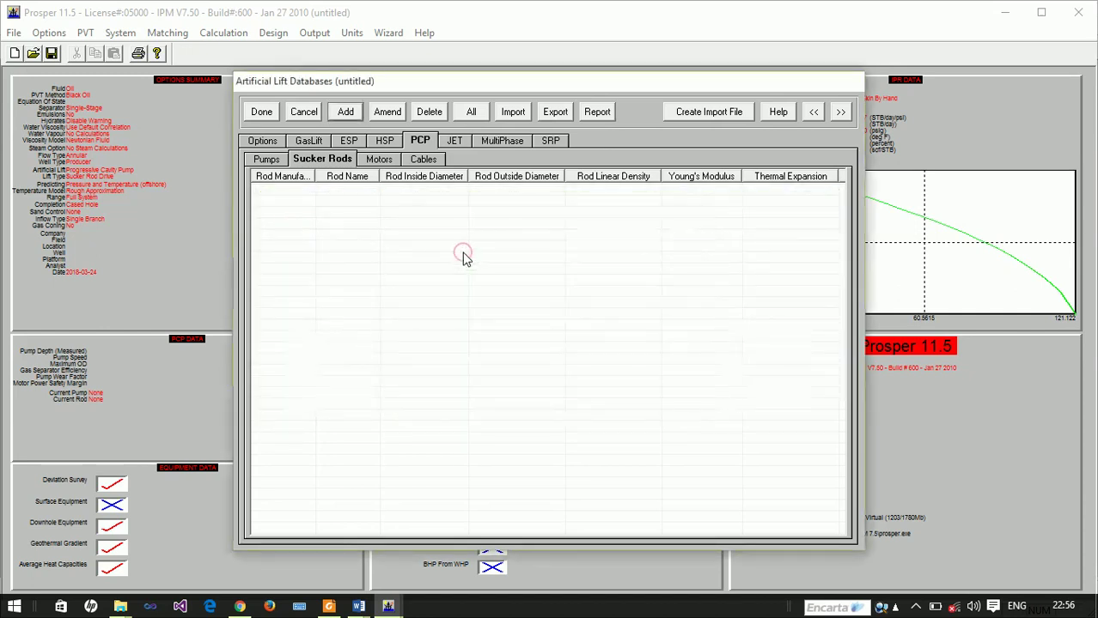
pyautogui.click(303, 112)
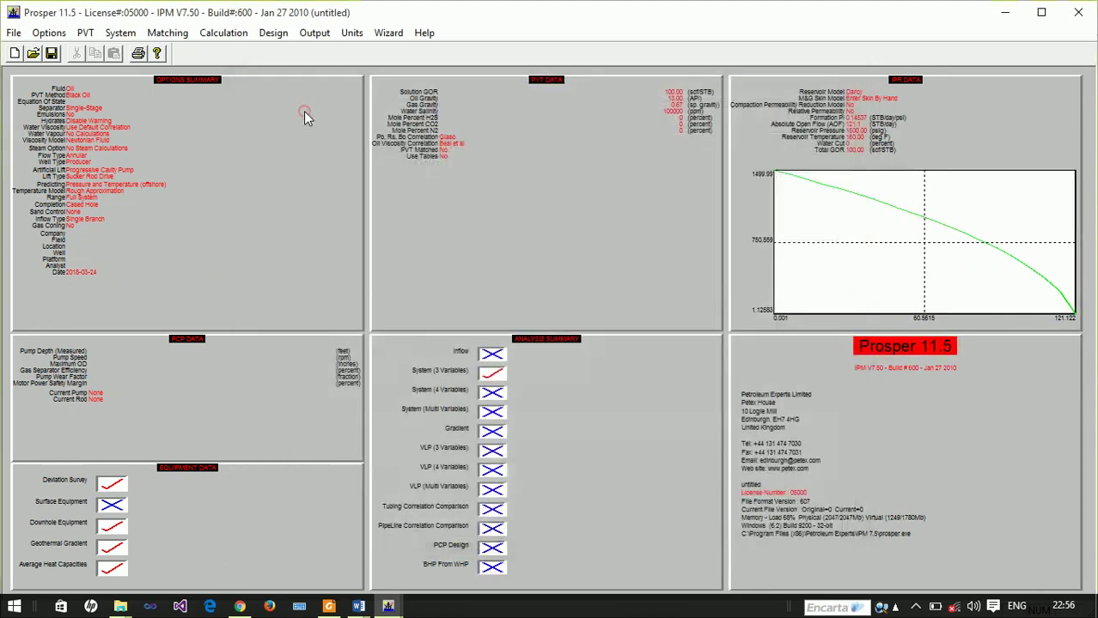
# Raise the maximum validation limit for Young's Modulus to 100000000 psi in the unit system
pyautogui.click(350, 32)
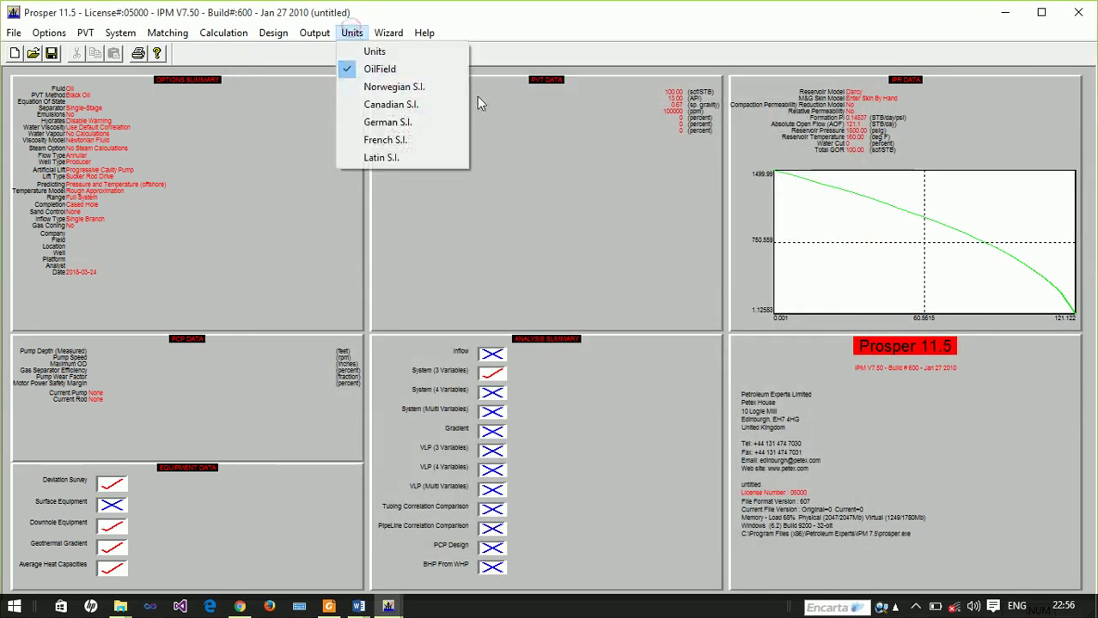
pyautogui.click(391, 53)
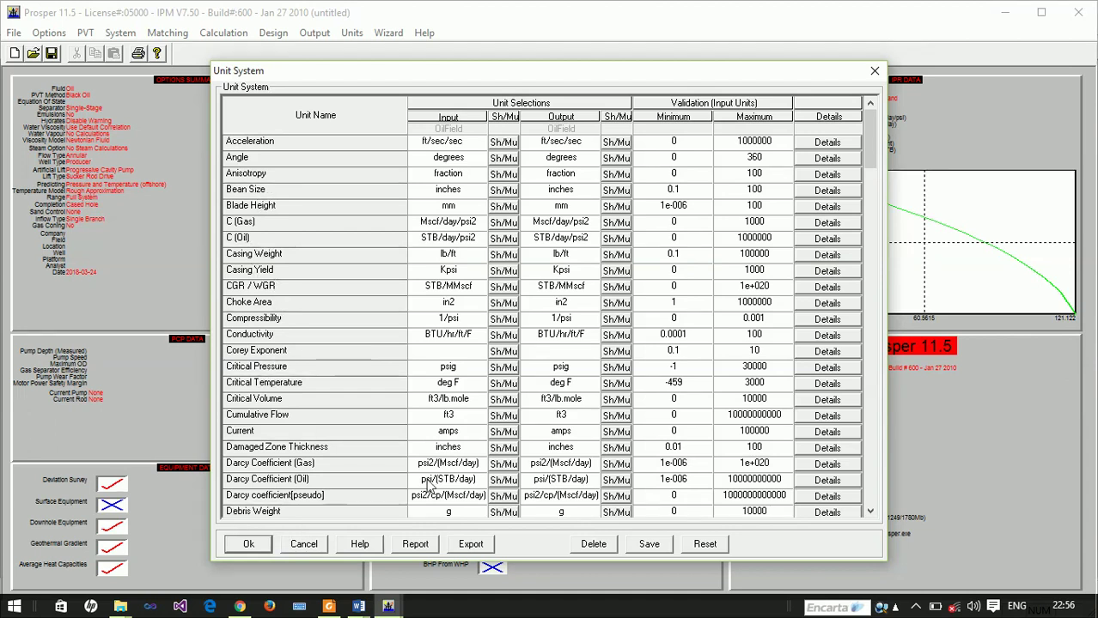
pyautogui.moveTo(866, 136); pyautogui.dragTo(869, 489)
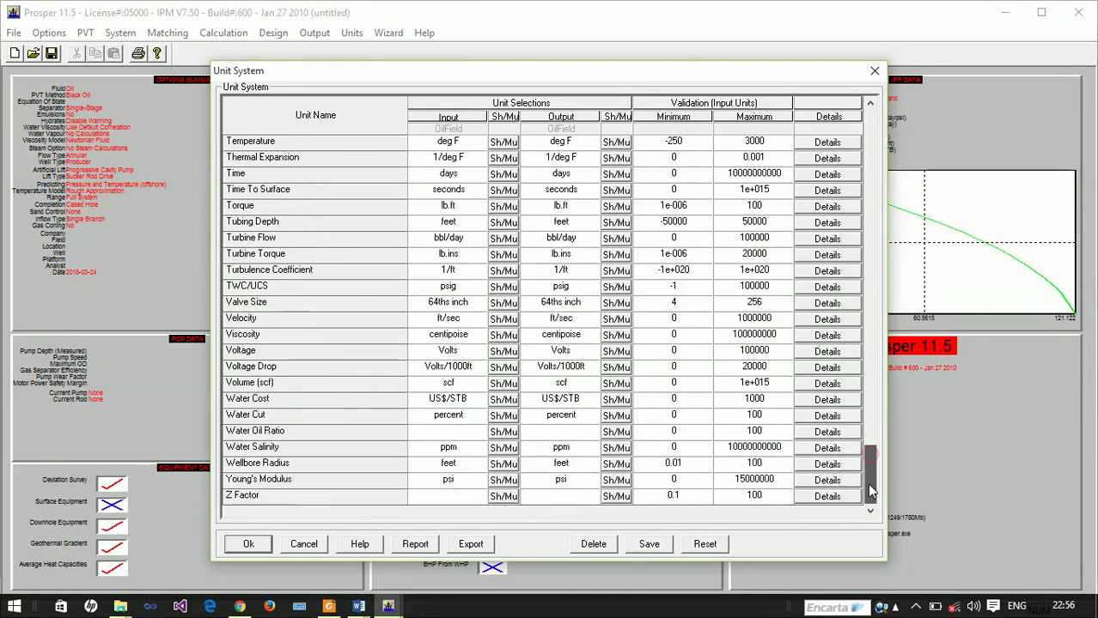
pyautogui.click(462, 479)
pyautogui.click(601, 486)
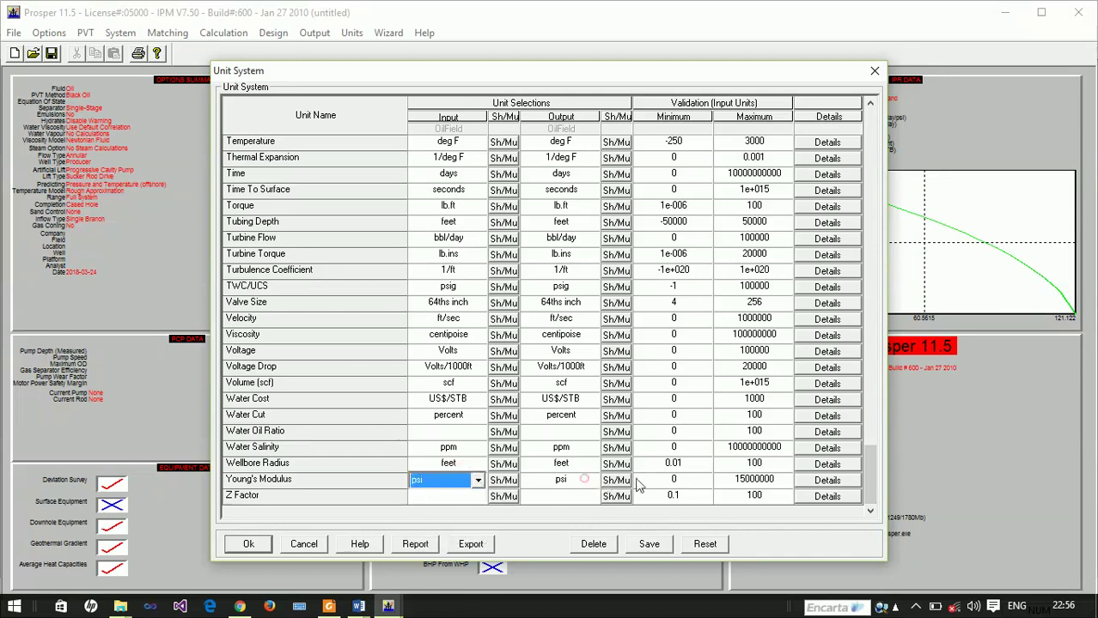
pyautogui.click(757, 489)
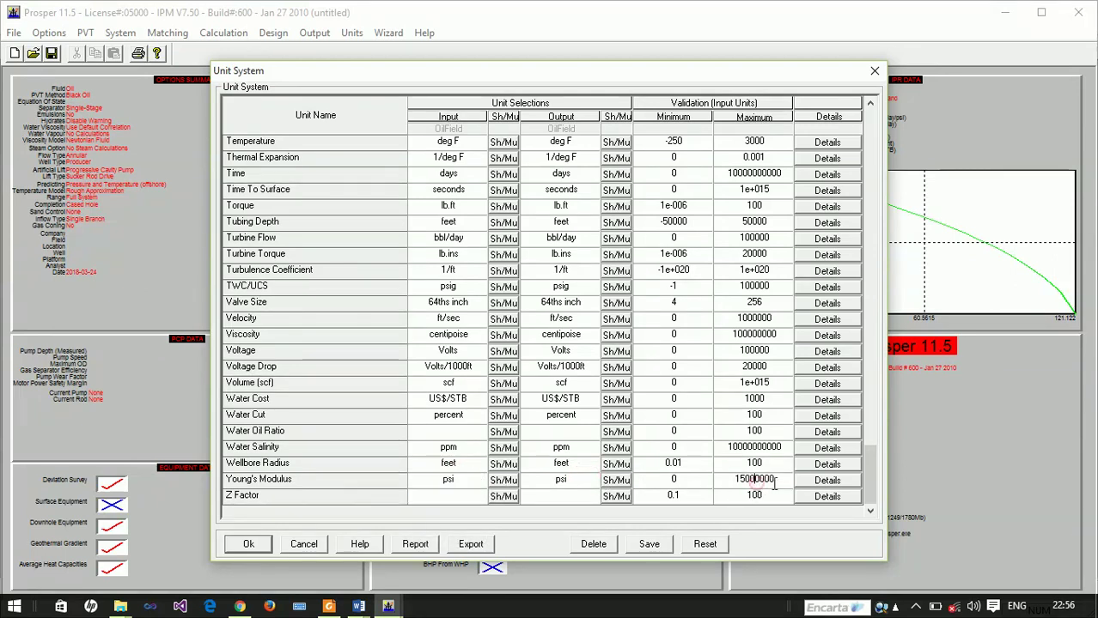
pyautogui.click(776, 478)
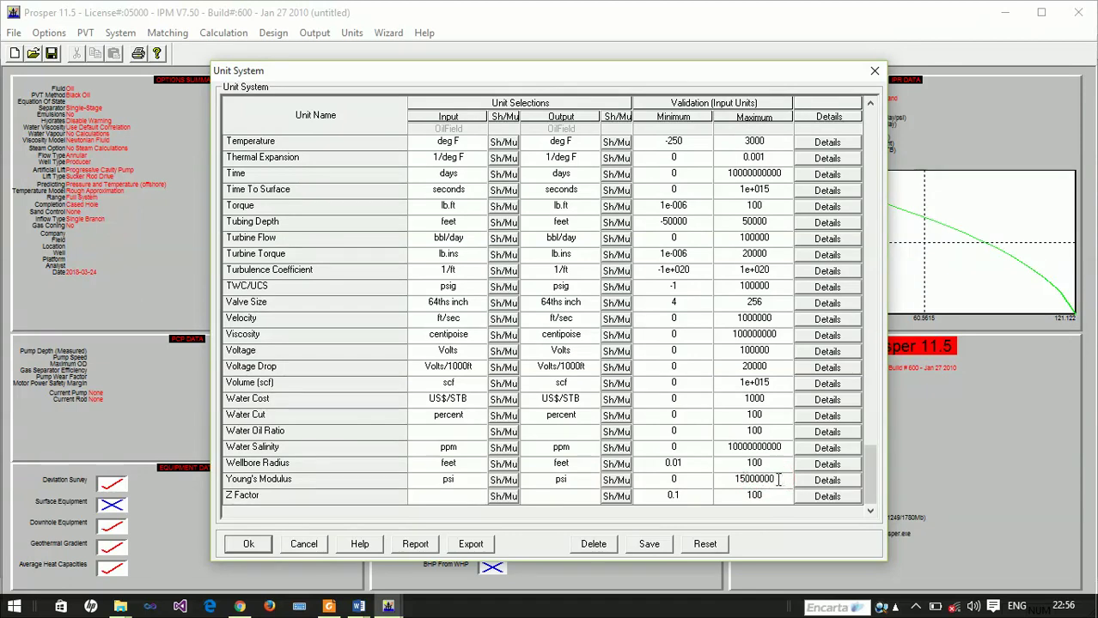
pyautogui.click(746, 479)
pyautogui.press('BackSpace')
pyautogui.press('BackSpace')
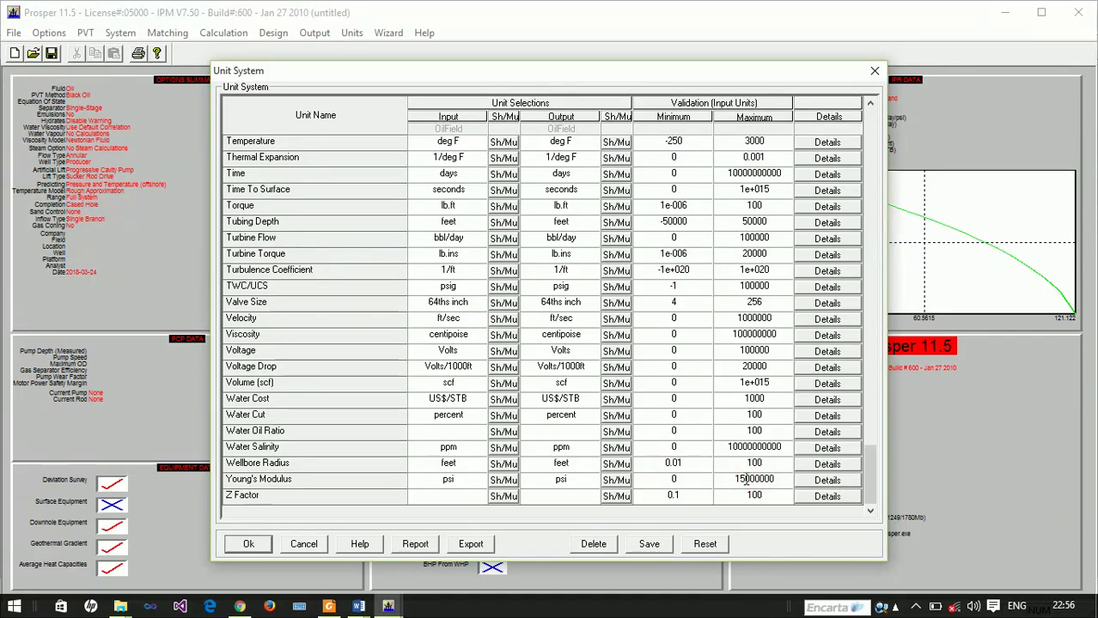
pyautogui.write('100')
# Save the current input units as a units system without entering a name and accept the unit system settings
pyautogui.click(648, 544)
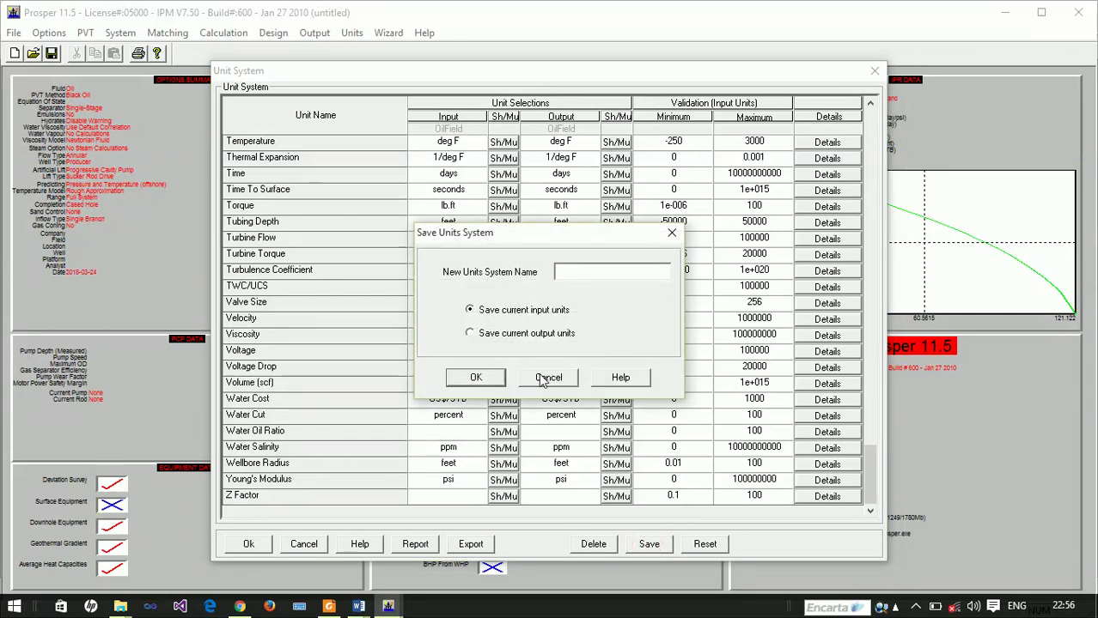
pyautogui.click(495, 379)
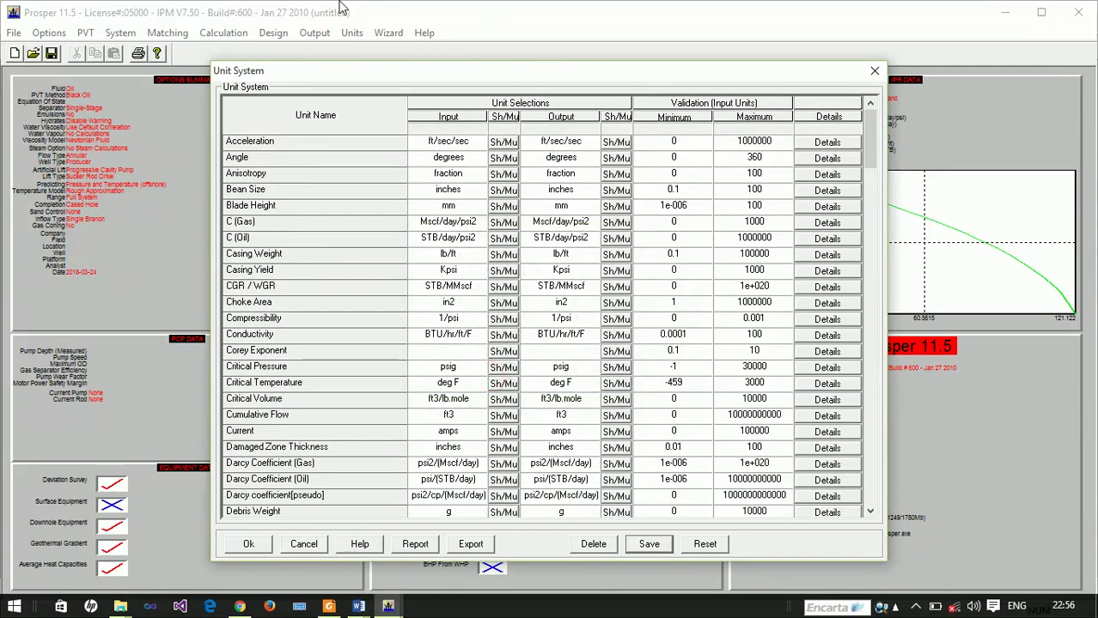
pyautogui.click(248, 546)
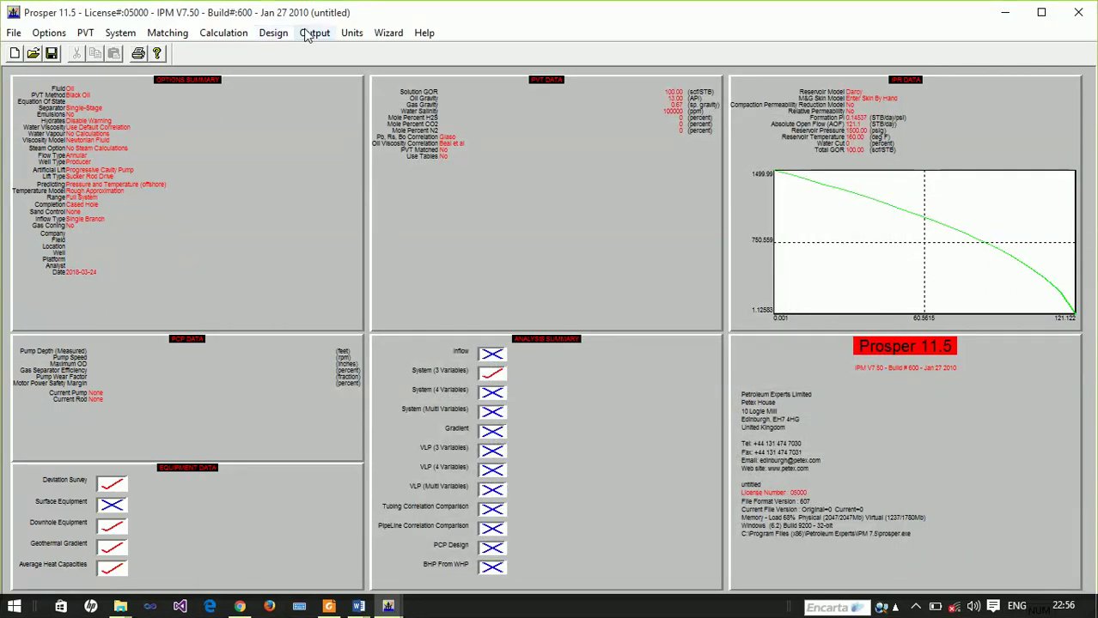
# Add a PCP sucker rod record with the manufacturer and rod name, inside diameter 1 inch, outside diameter 1.6 inches and linear density 16 lb/ft
pyautogui.click(272, 33)
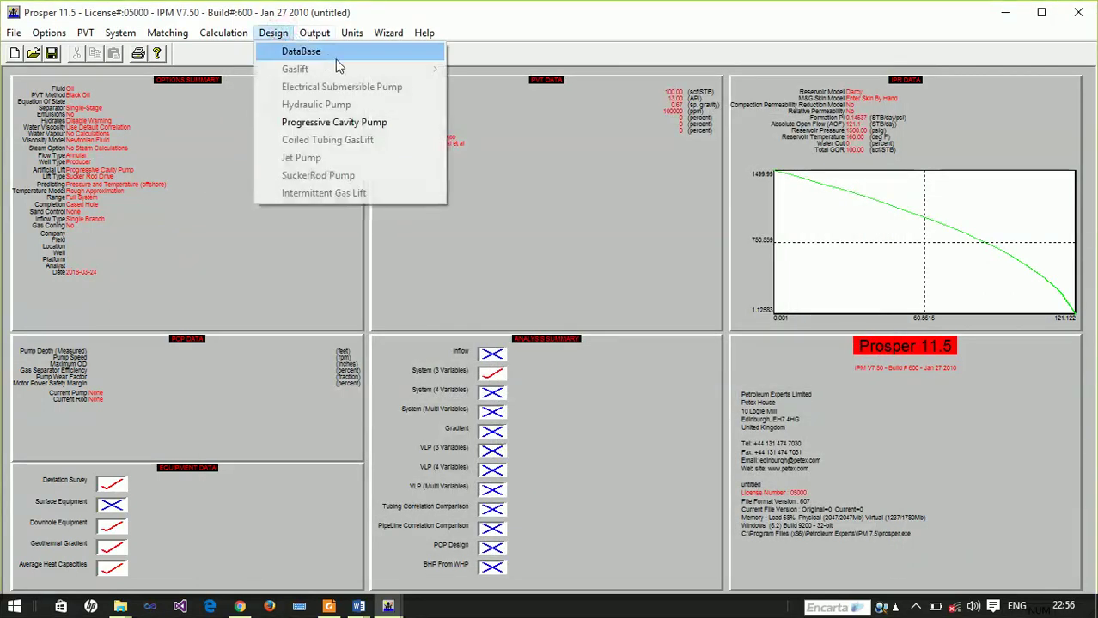
pyautogui.click(333, 54)
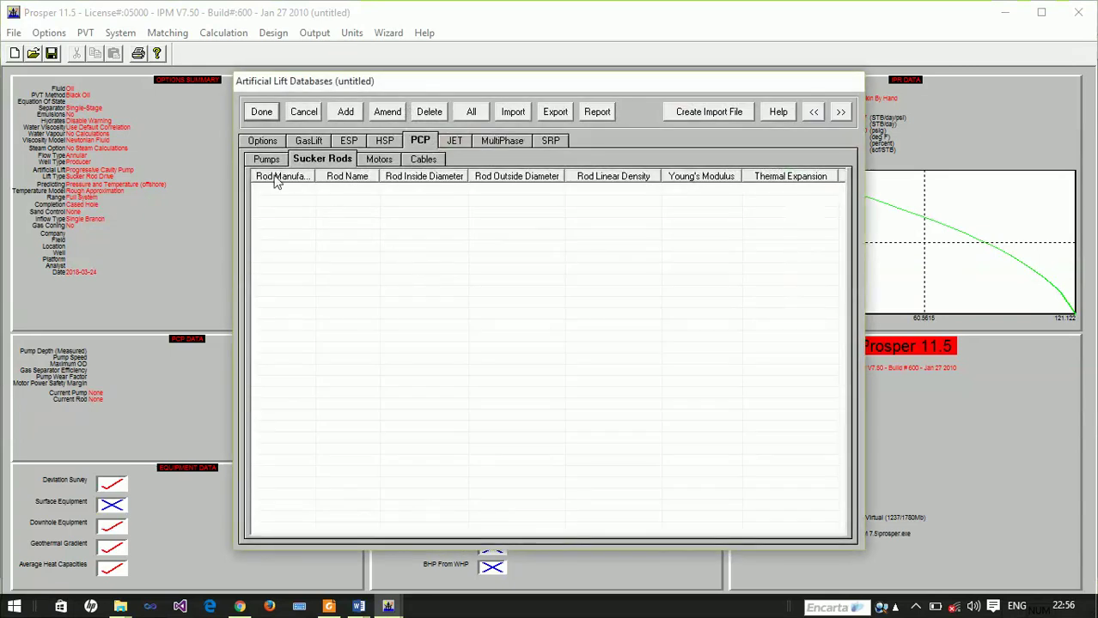
pyautogui.click(267, 161)
pyautogui.click(315, 161)
pyautogui.click(345, 112)
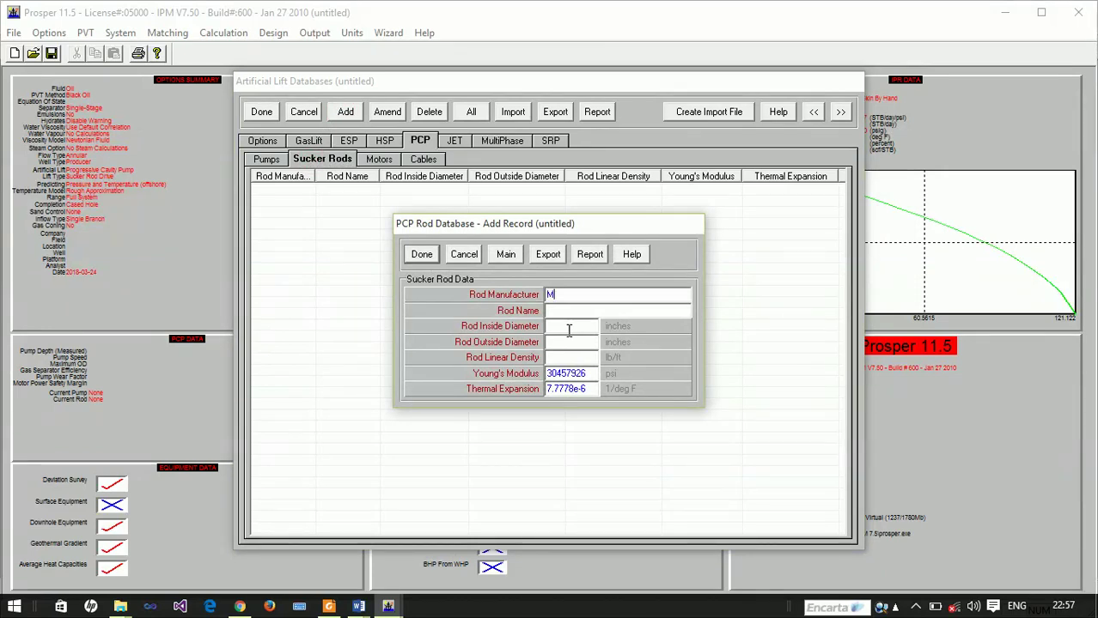
pyautogui.write('Maurice')
pyautogui.write('Mauricxe')
pyautogui.write(' 5')
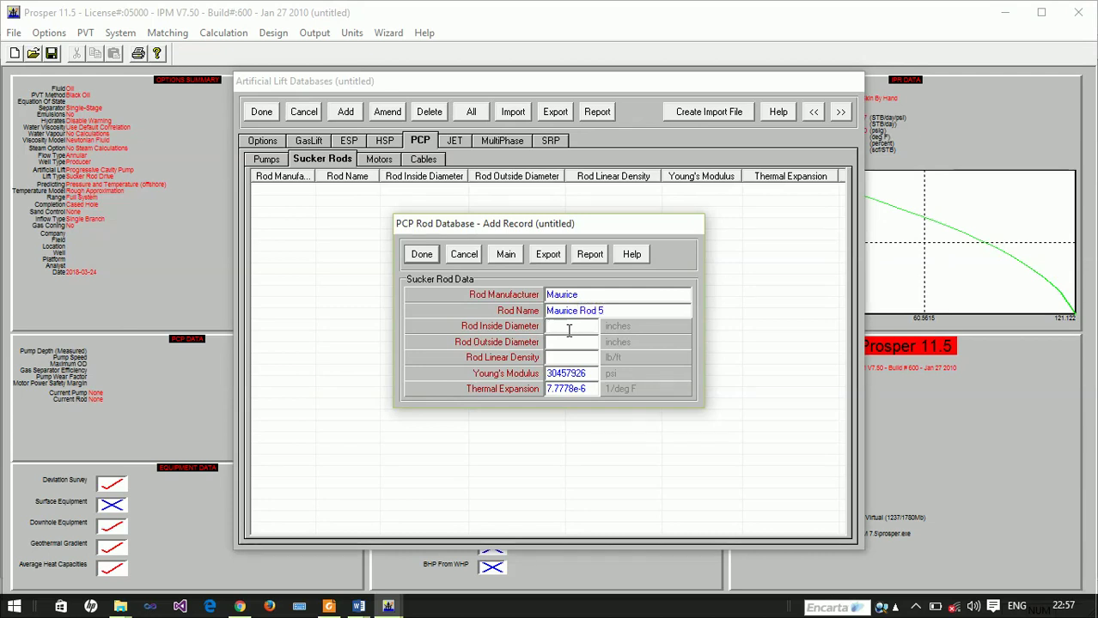
pyautogui.press('Tab')
pyautogui.write('1')
pyautogui.click(421, 254)
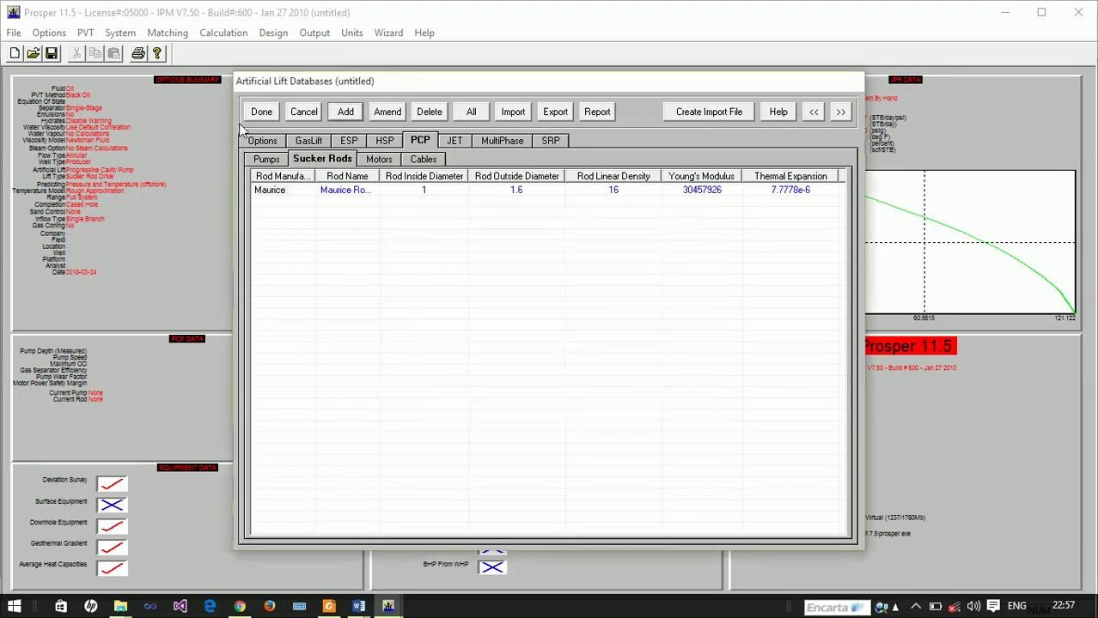
pyautogui.click(261, 113)
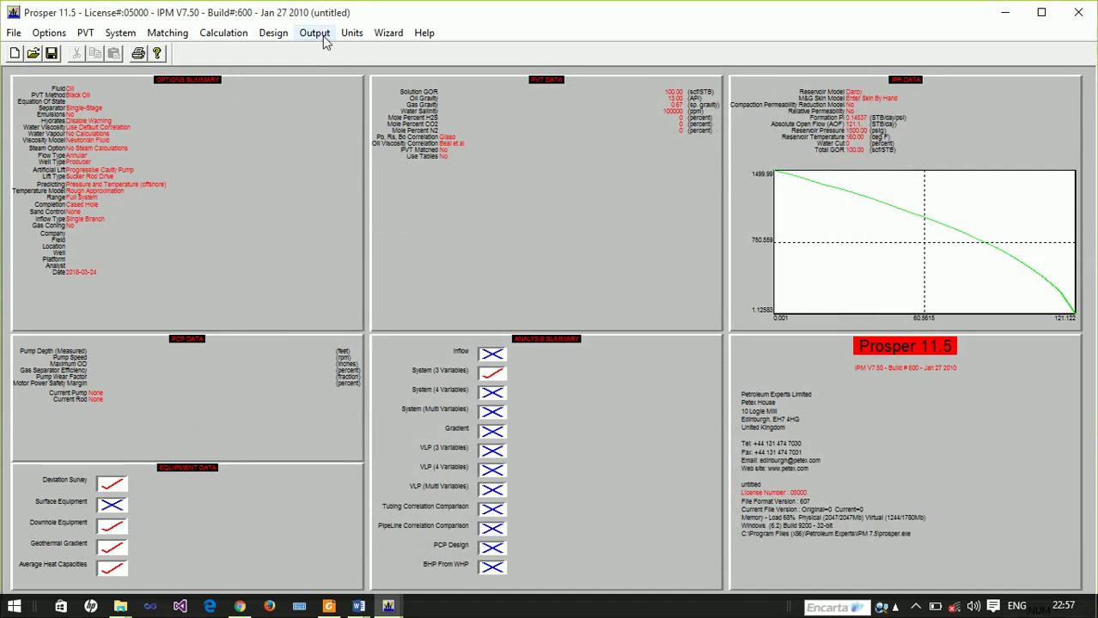
# Enter PCP design inputs: pump depth 3500 feet, maximum OD 7 inches, gas separator efficiency 0, wear factor 0, design rate 2500 STB/day, water cut 80 percent
pyautogui.click(286, 35)
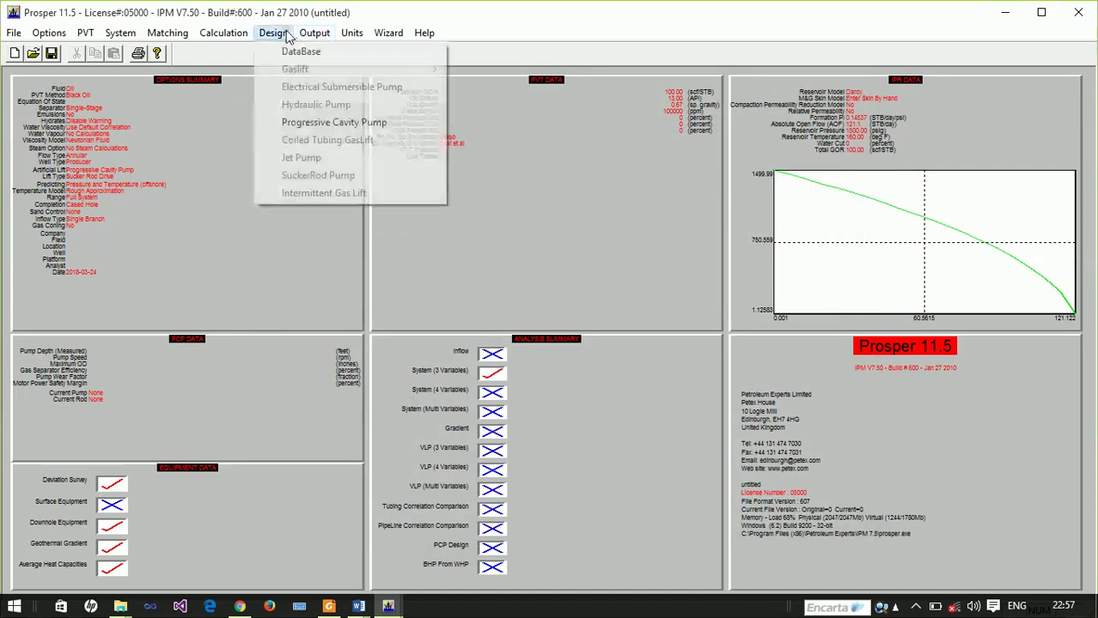
pyautogui.click(375, 123)
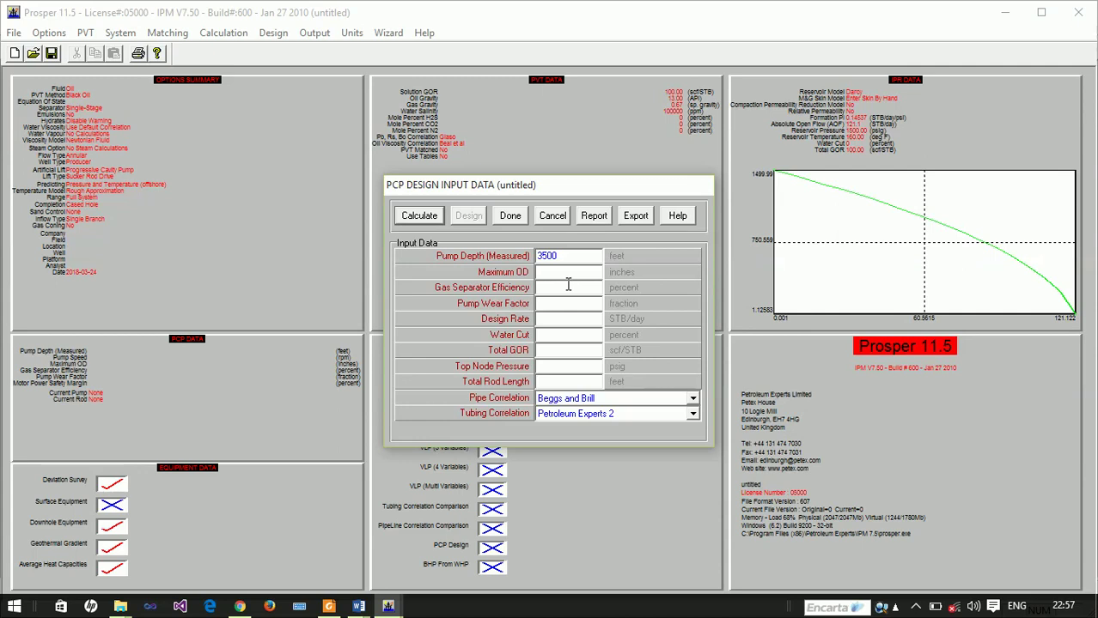
pyautogui.click(568, 287)
pyautogui.press('Tab')
pyautogui.write('2500')
pyautogui.press('Tab')
pyautogui.write('8')
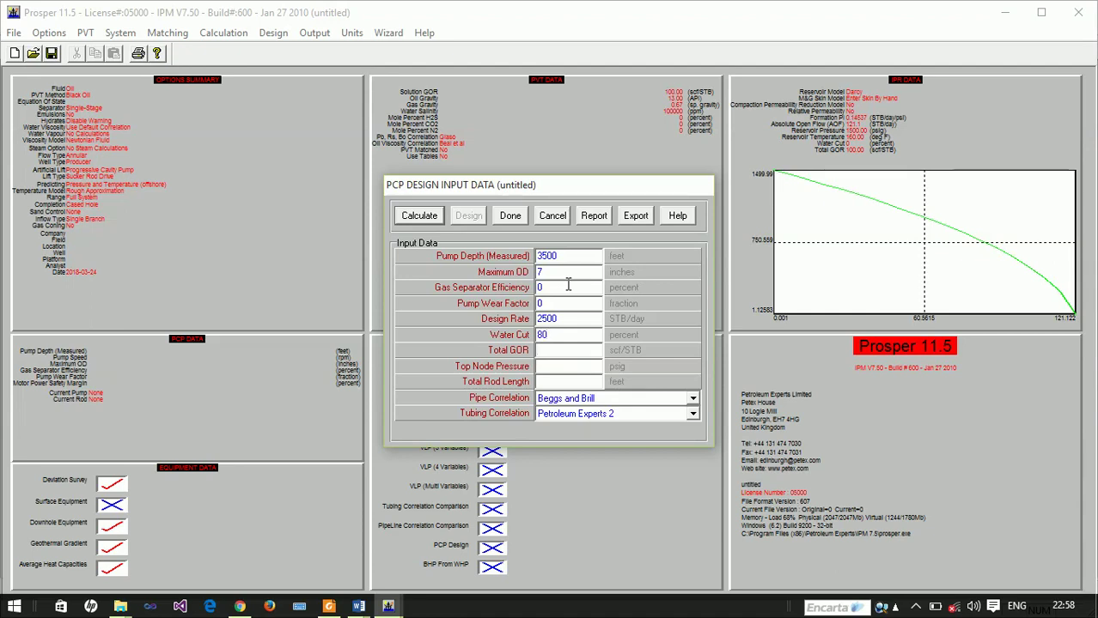
# Set total GOR to 100 scf/STB, top node pressure to 100 psig and total rod length to 3500 feet, and run the PCP design calculation
pyautogui.press('Tab')
pyautogui.write('10')
pyautogui.write('3500')
pyautogui.click(420, 216)
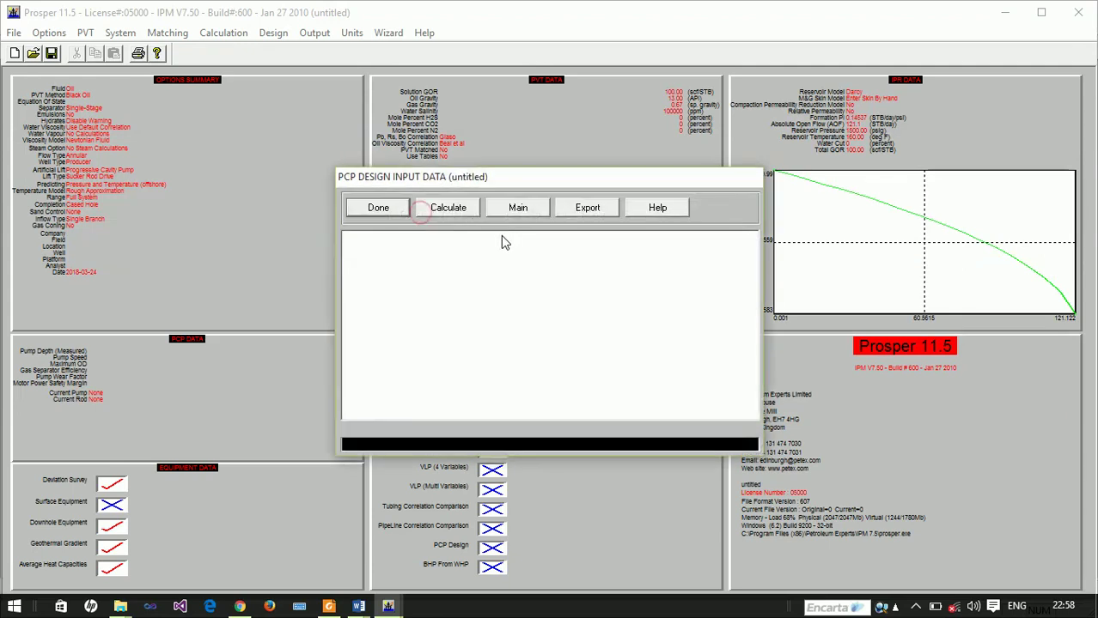
pyautogui.click(448, 207)
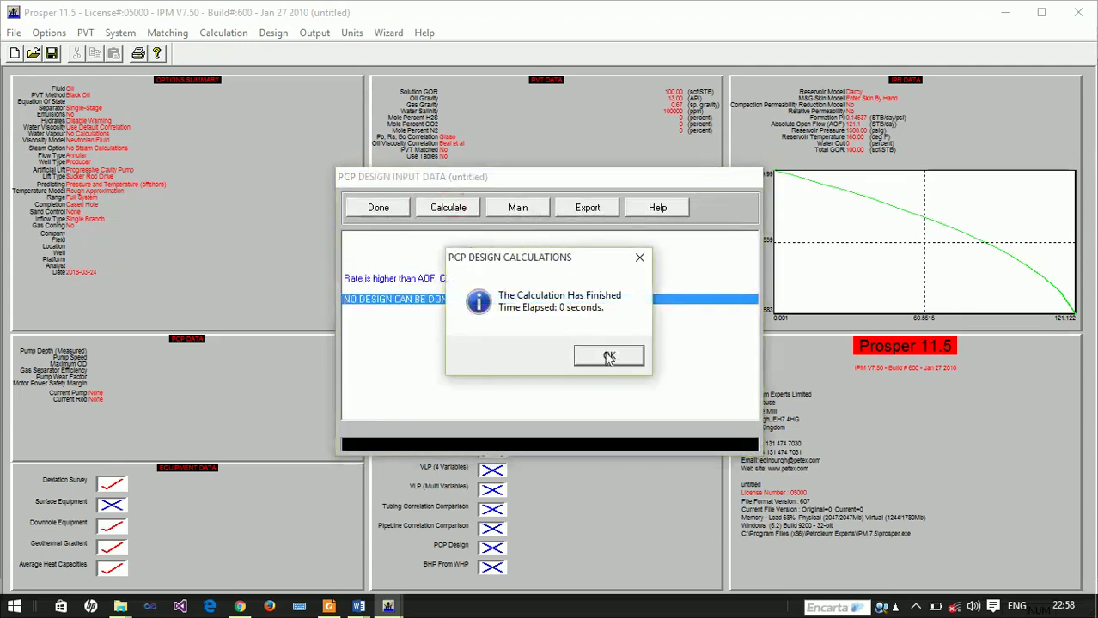
pyautogui.click(608, 357)
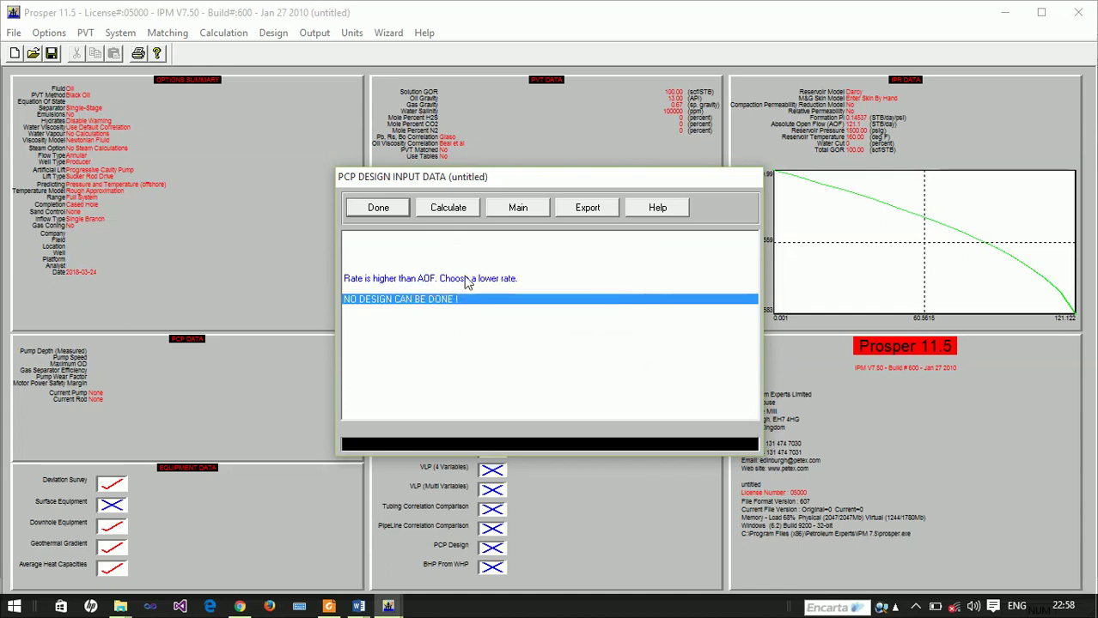
pyautogui.click(389, 211)
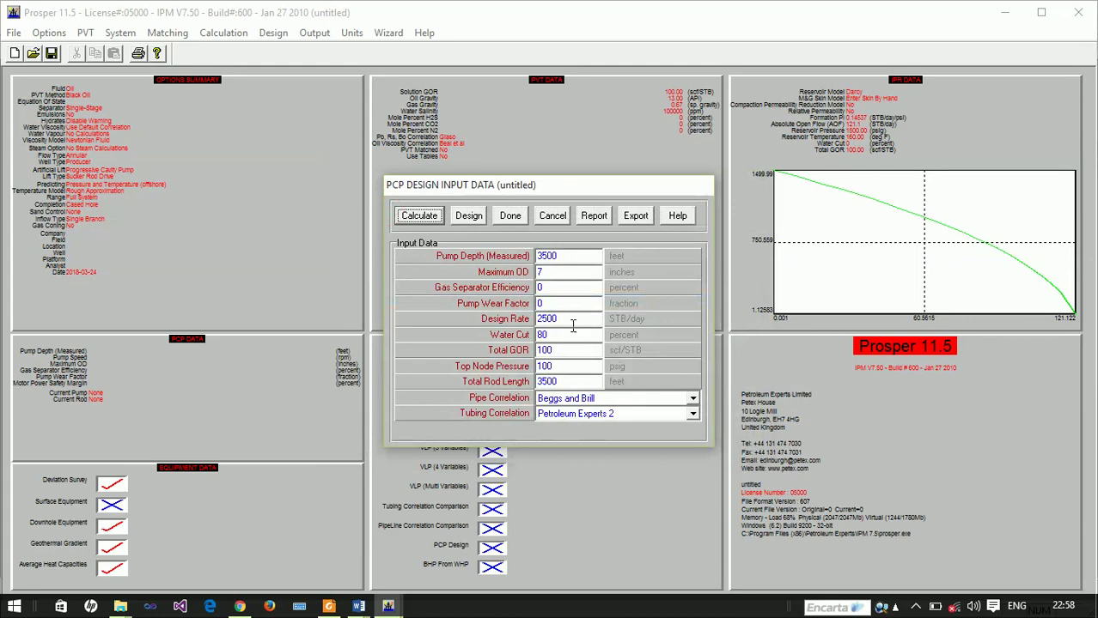
# Try a design rate of 500 STB/day and rerun the PCP design calculation
pyautogui.moveTo(561, 319); pyautogui.dragTo(539, 318)
pyautogui.write('500')
pyautogui.click(411, 219)
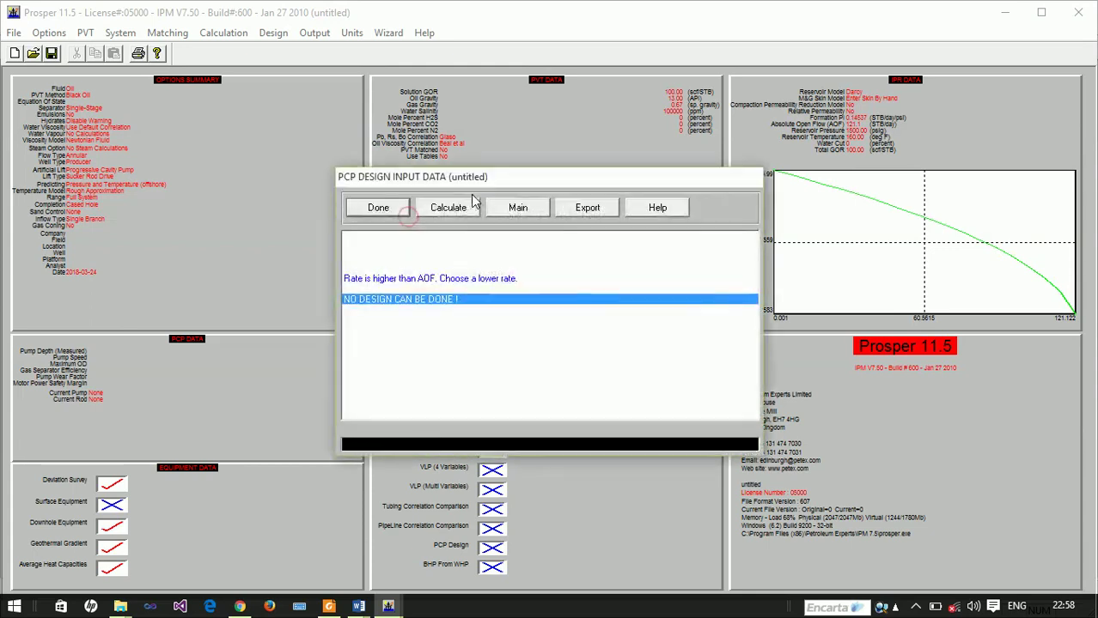
pyautogui.click(456, 208)
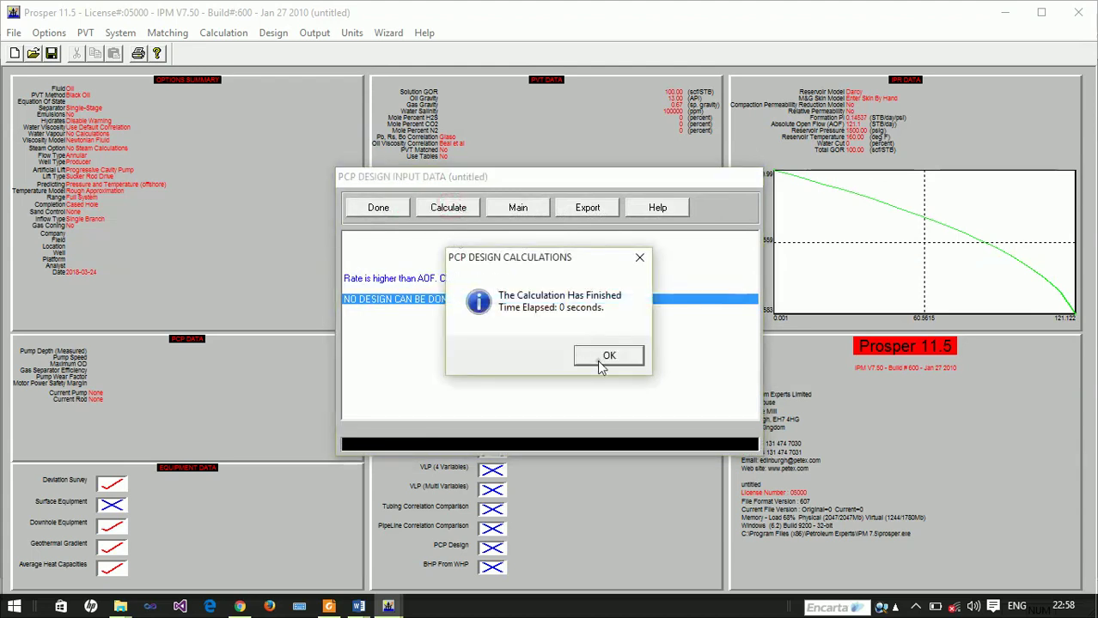
pyautogui.click(599, 360)
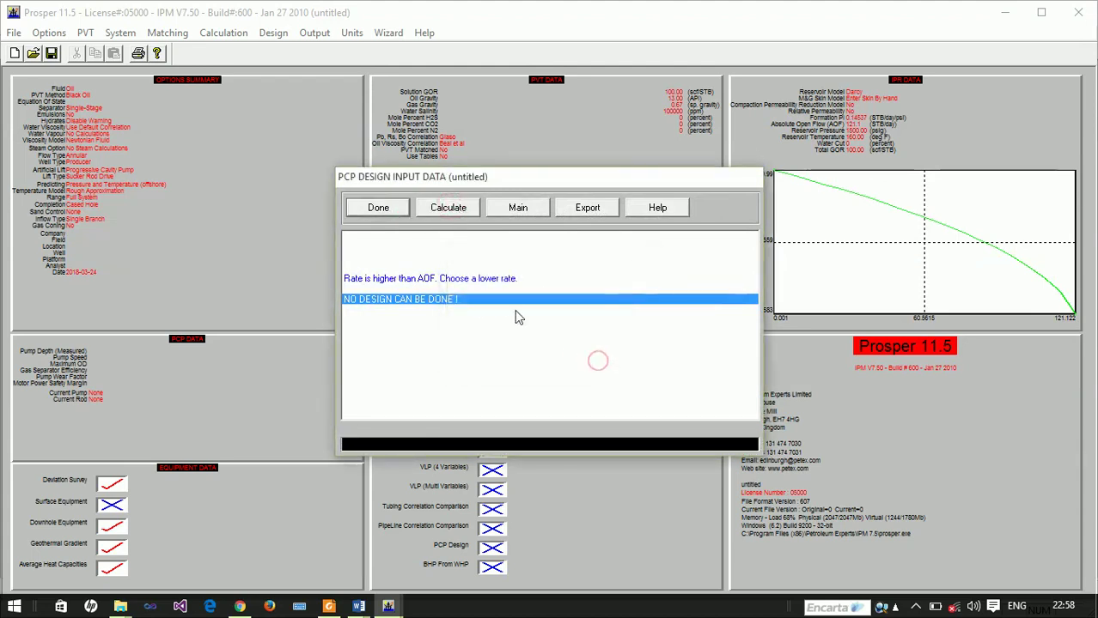
pyautogui.click(377, 208)
# Set the design rate to 100 STB/day, rerun the PCP design calculation and accept the design inputs
pyautogui.click(559, 318)
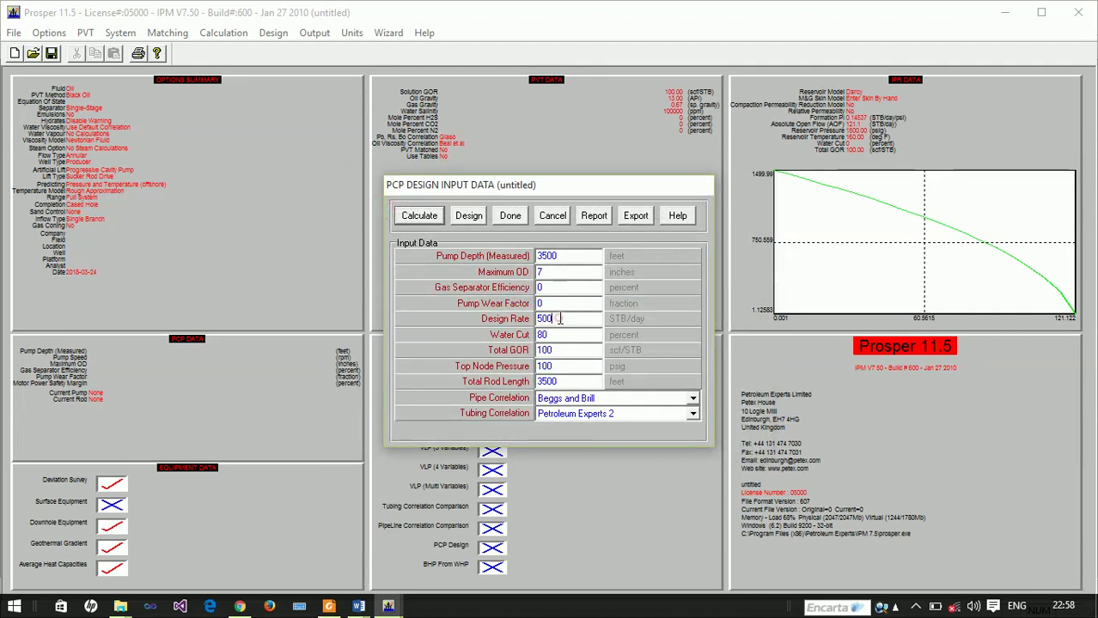
pyautogui.press('BackSpace')
pyautogui.press('BackSpace')
pyautogui.press('BackSpace')
pyautogui.click(419, 216)
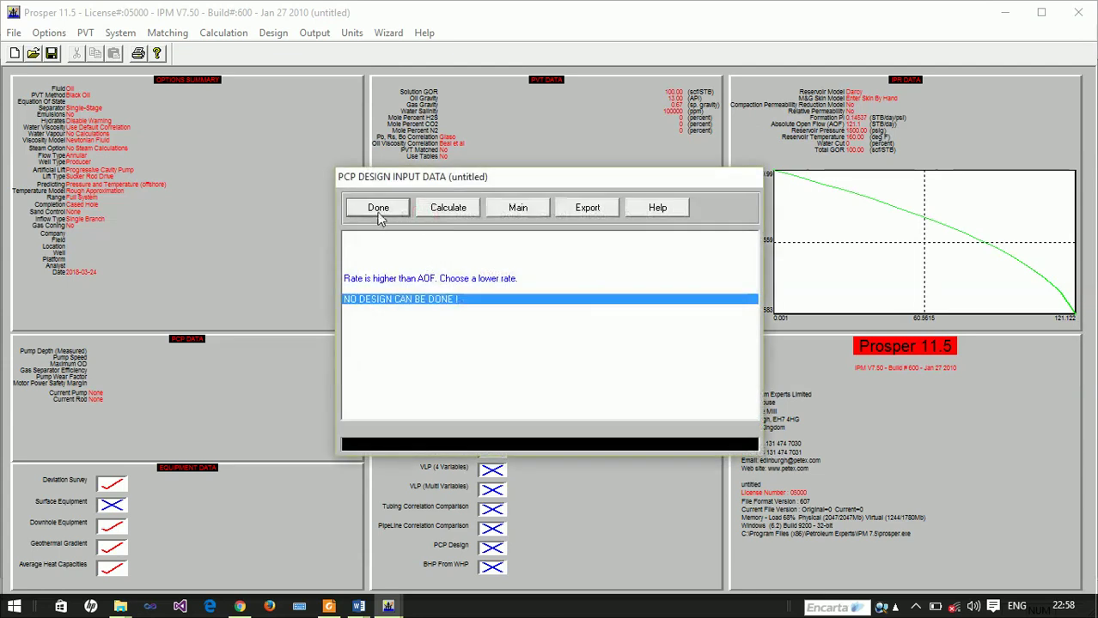
pyautogui.click(461, 207)
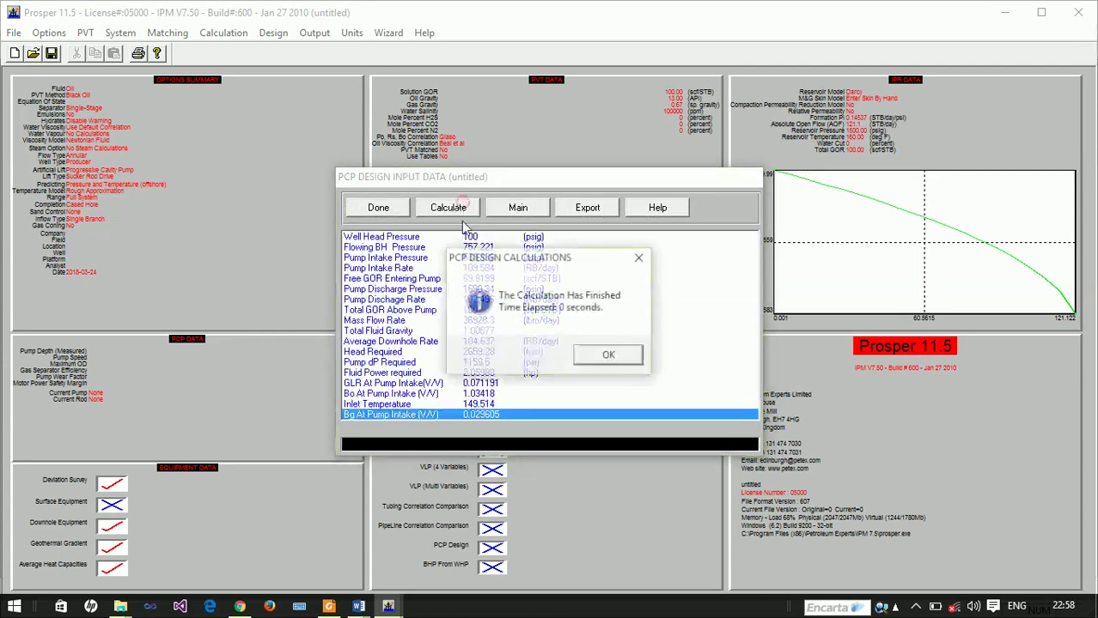
pyautogui.click(607, 355)
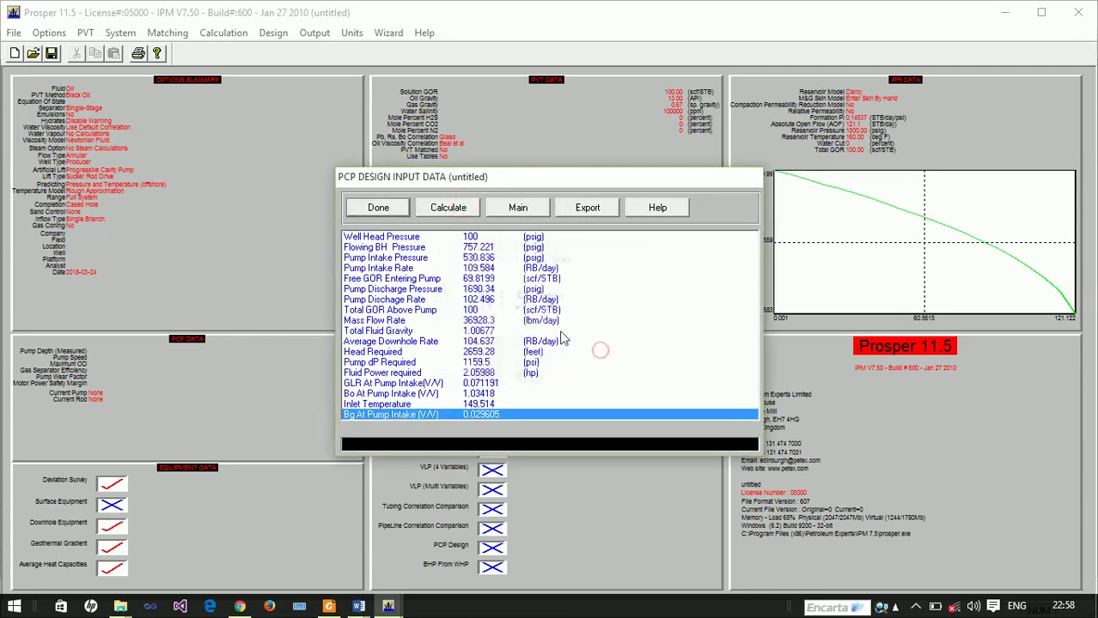
pyautogui.click(382, 208)
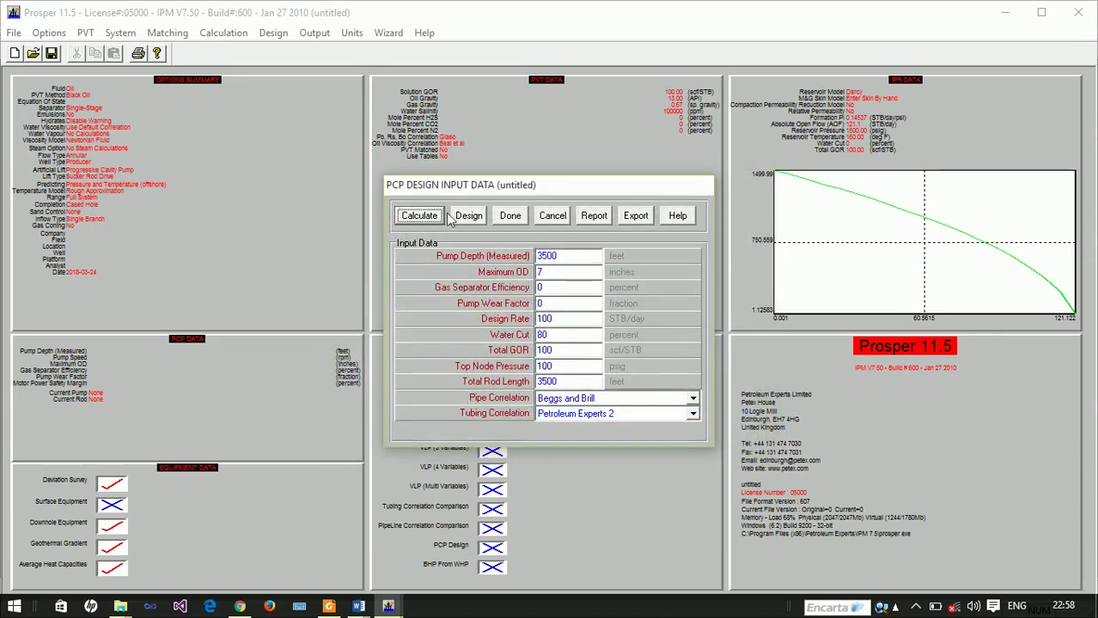
pyautogui.click(520, 217)
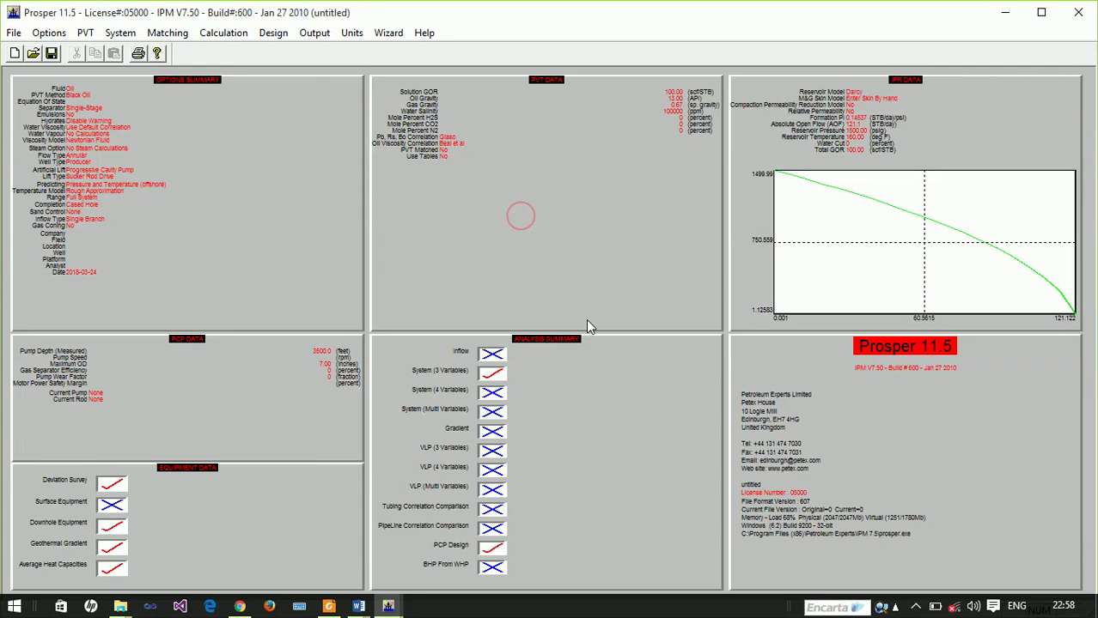
# Set the water cut in the Darcy IPR model to 80 percent, recalculate the inflow curve and accept the model
pyautogui.click(819, 157)
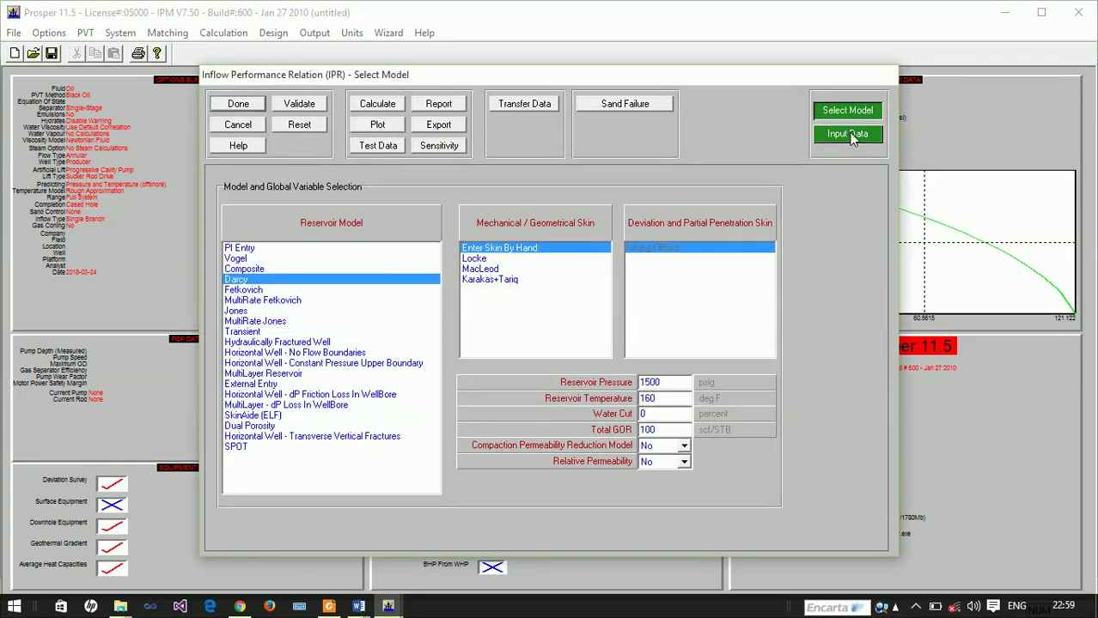
pyautogui.click(391, 104)
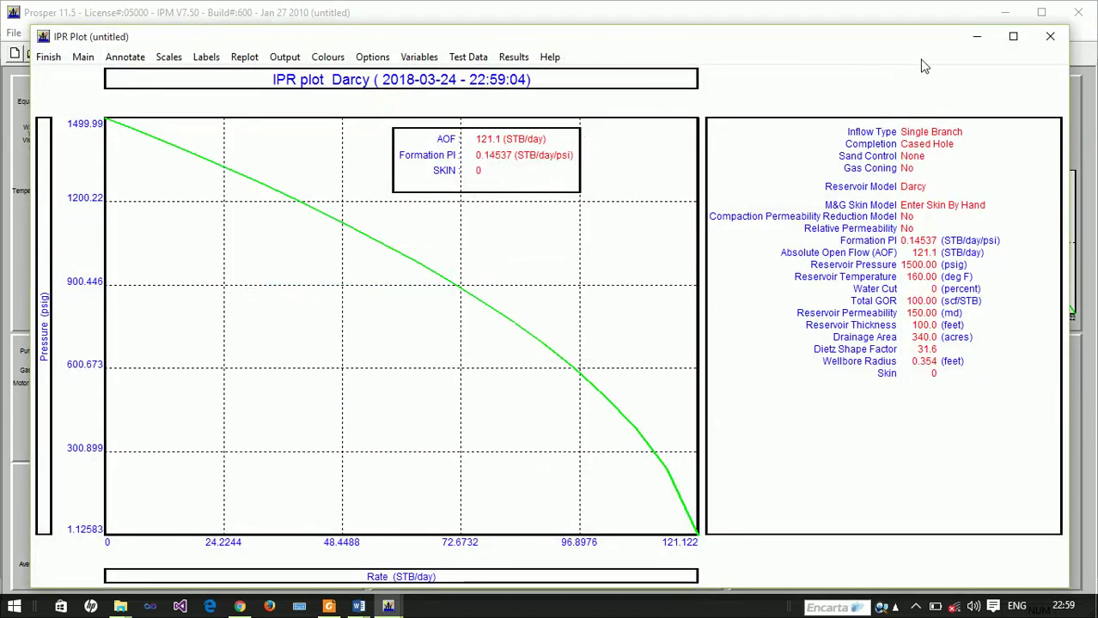
pyautogui.click(1049, 36)
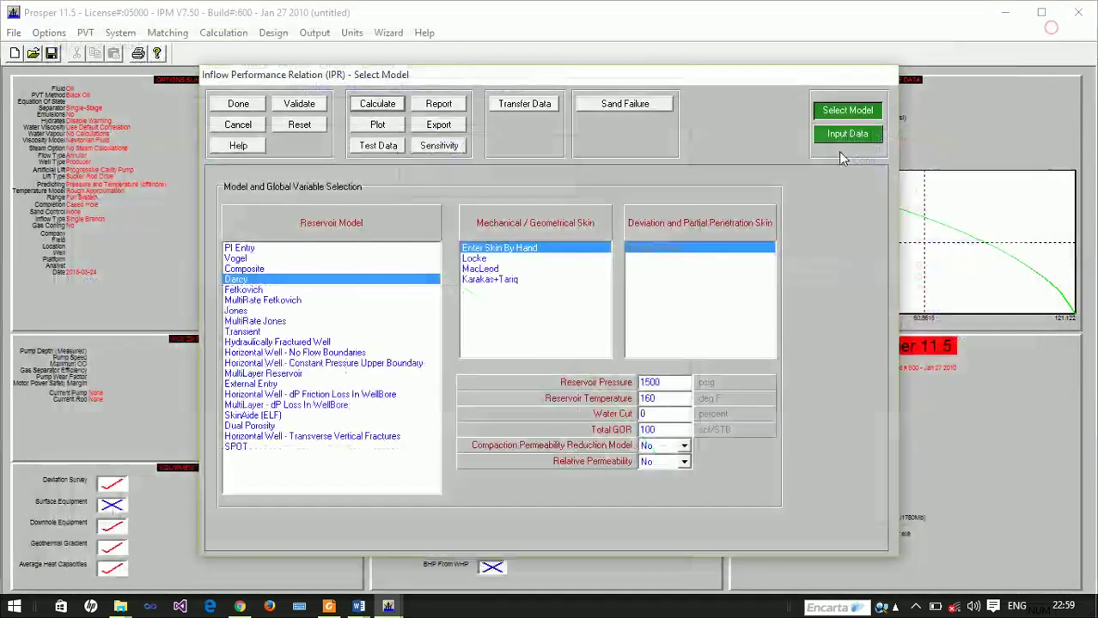
pyautogui.press('BackSpace')
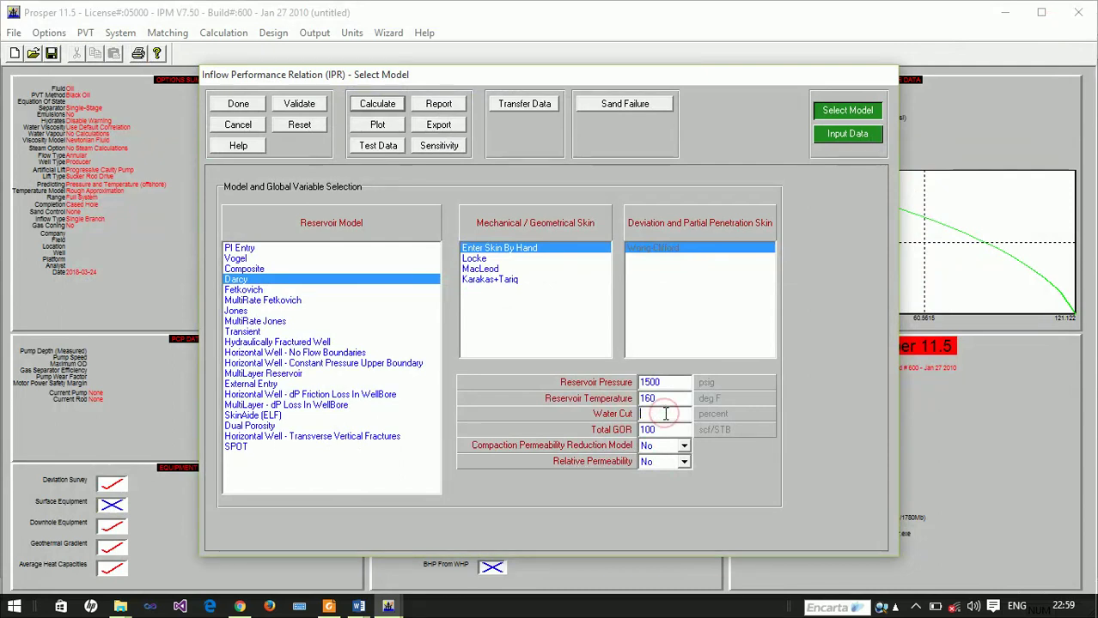
pyautogui.write('80')
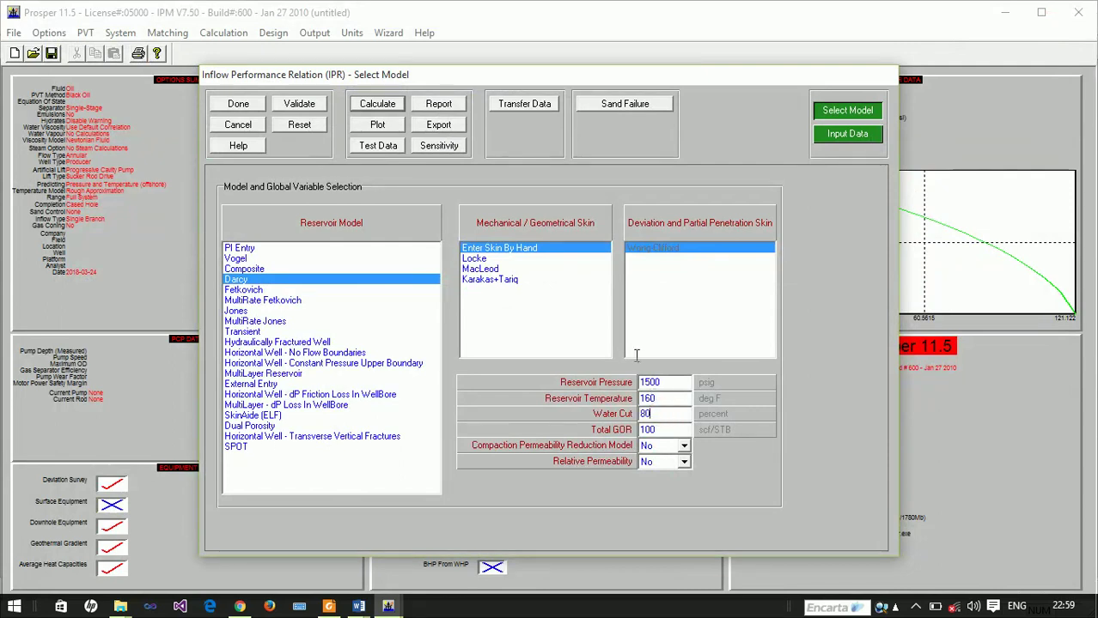
pyautogui.click(379, 104)
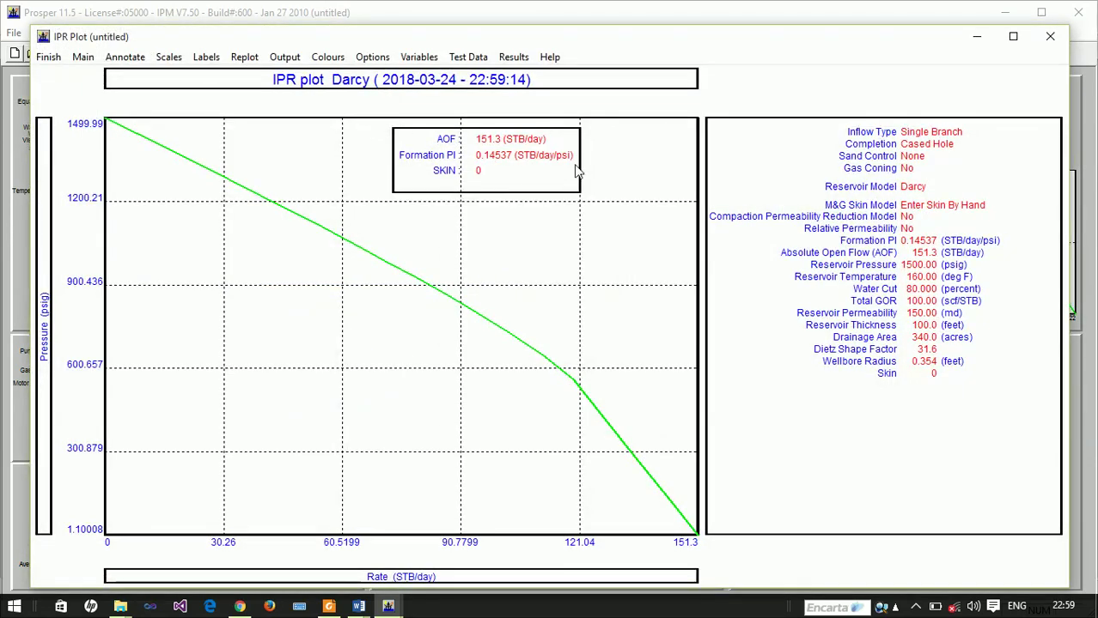
pyautogui.click(1048, 39)
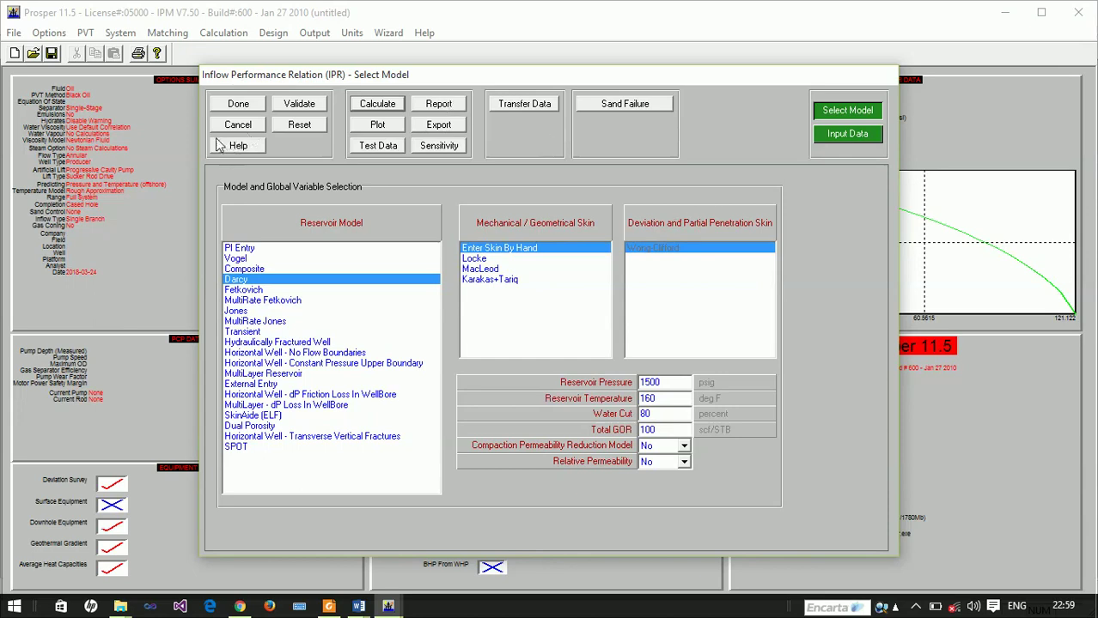
pyautogui.click(238, 104)
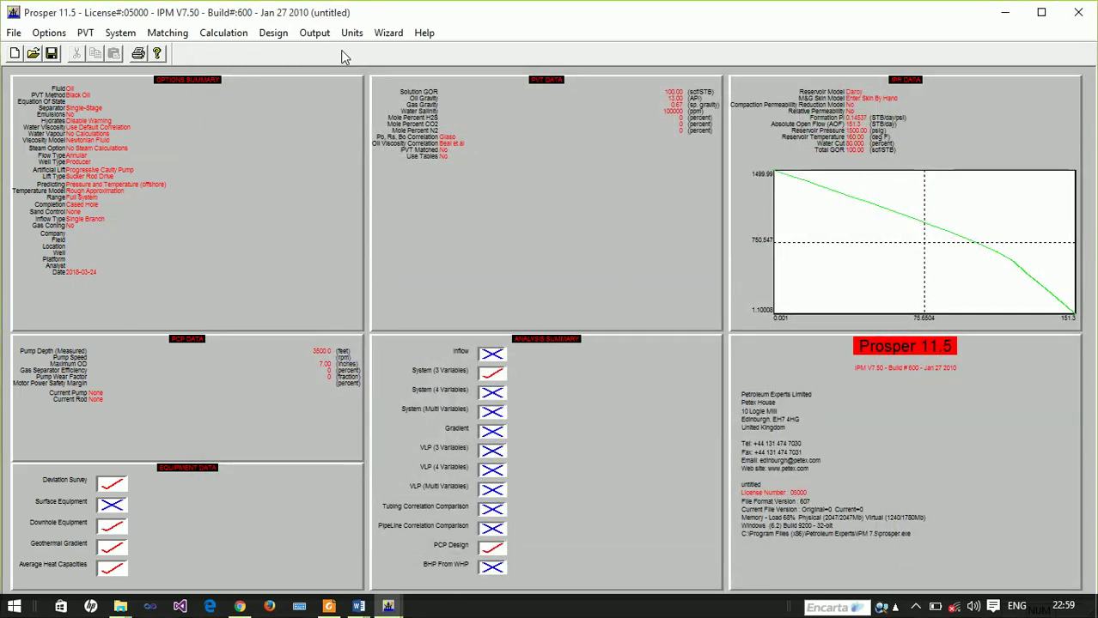
# Reopen the progressive cavity pump design and recalculate it with the updated inflow model, keeping the existing design inputs
pyautogui.click(273, 35)
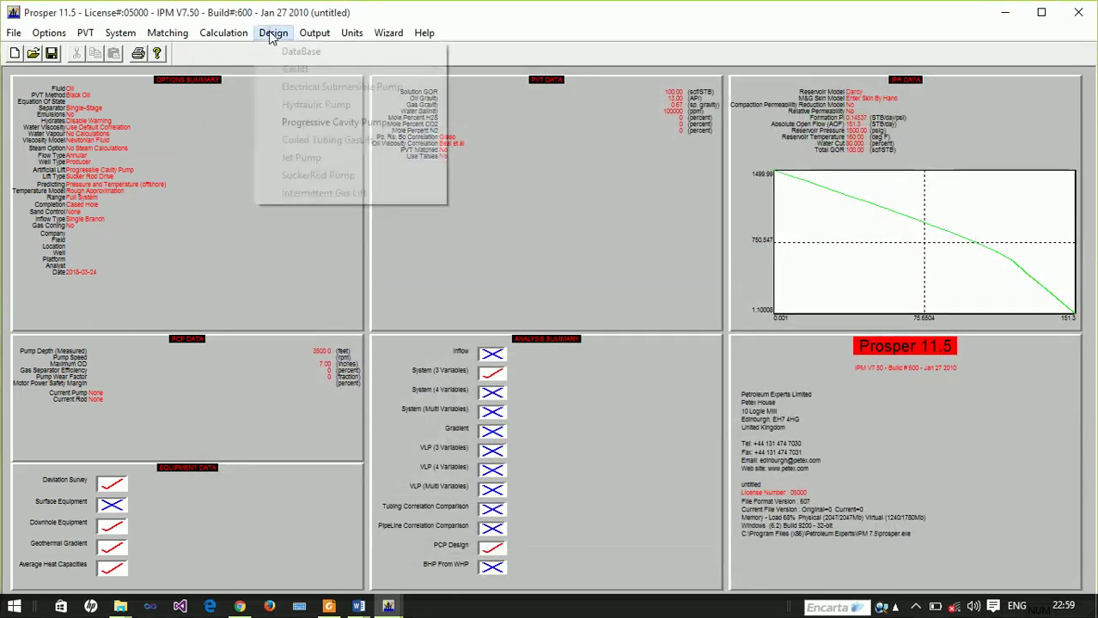
pyautogui.click(344, 122)
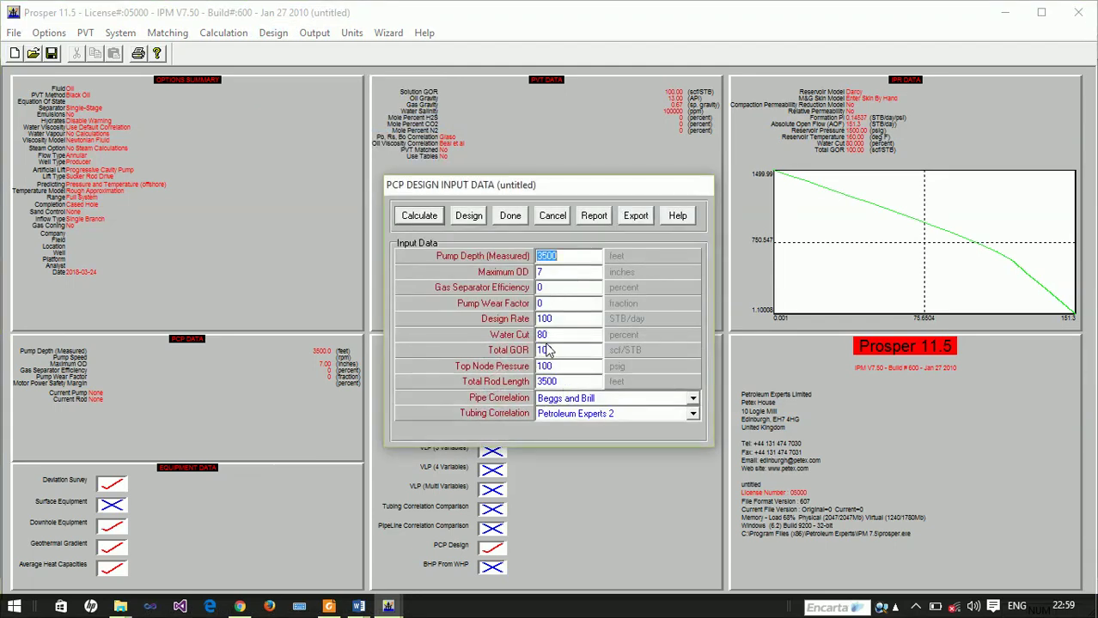
pyautogui.click(432, 220)
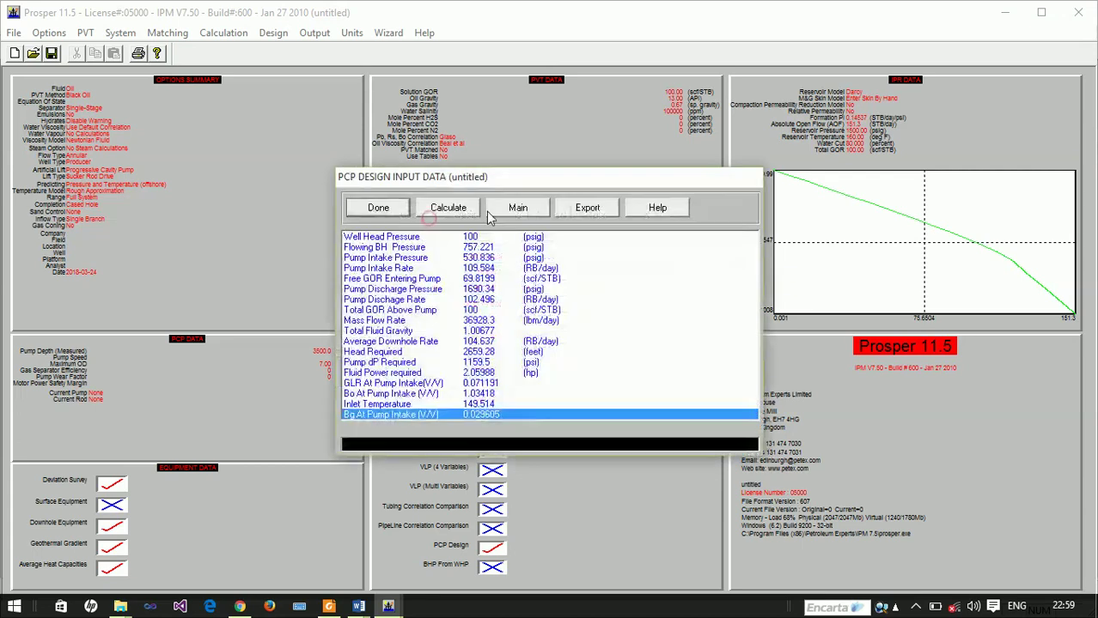
pyautogui.click(447, 208)
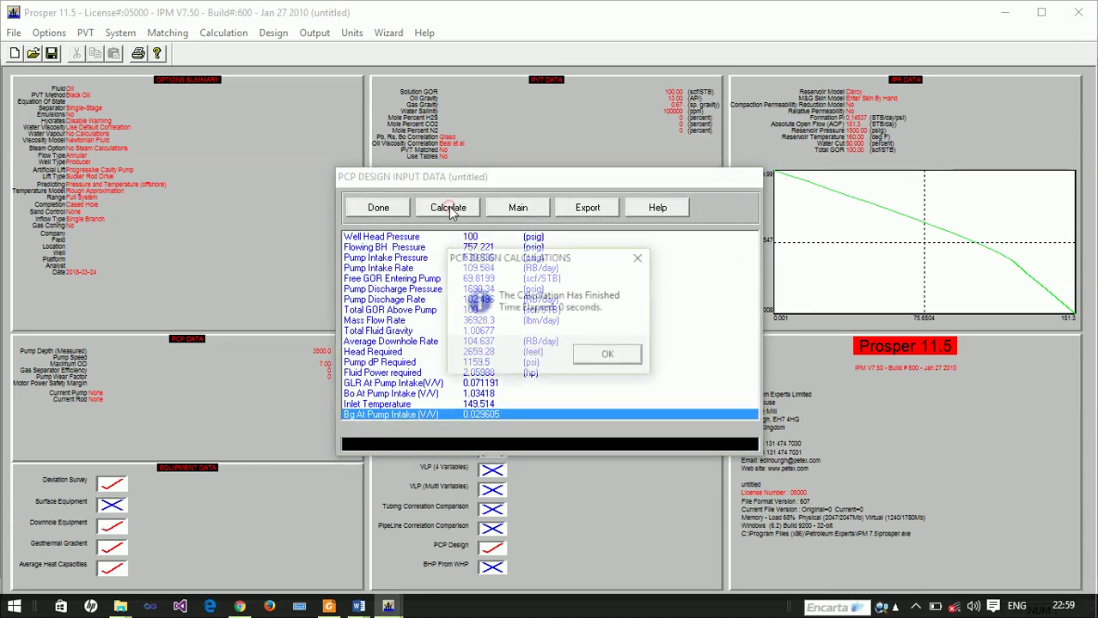
pyautogui.click(608, 355)
pyautogui.click(382, 213)
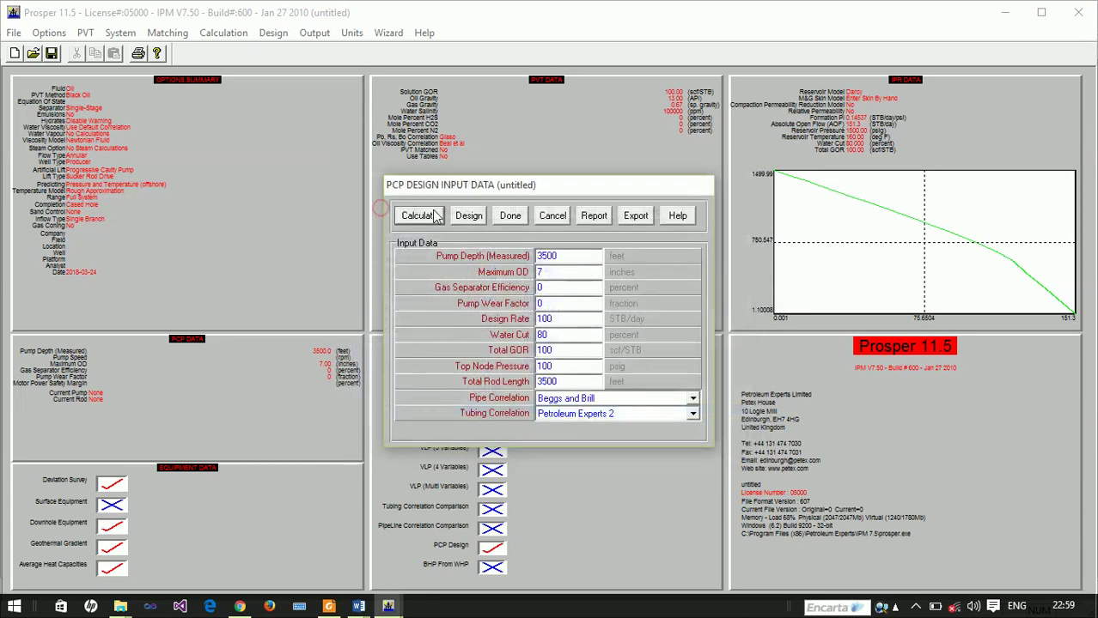
# Select the custom 400 Tp 1350 pump and the custom sucker rod for the PCP design, and accept the design
pyautogui.click(465, 213)
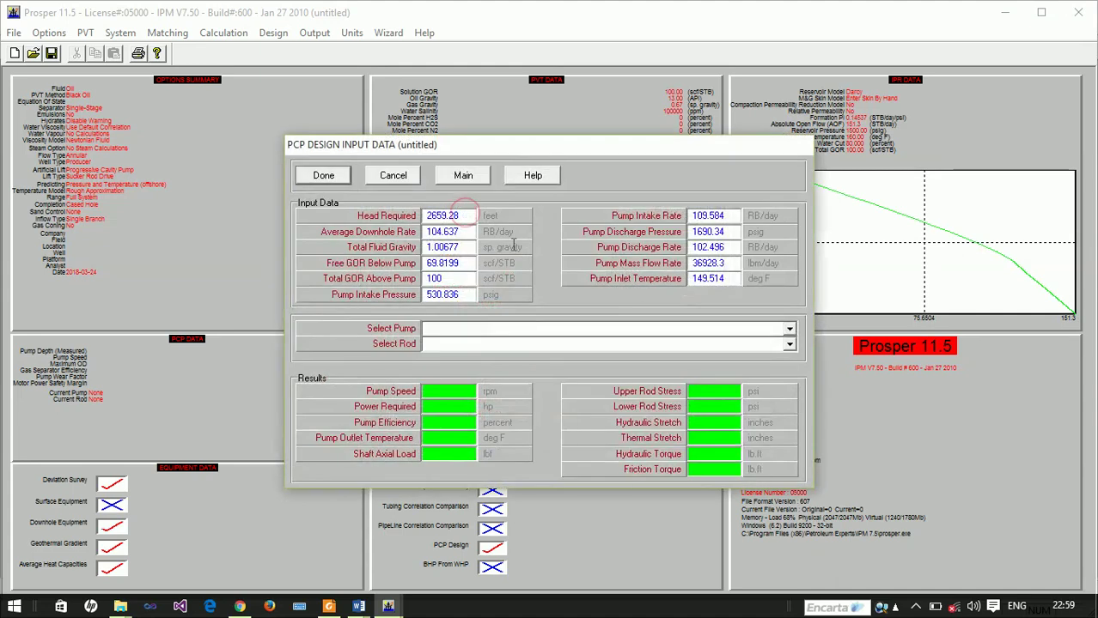
pyautogui.click(492, 329)
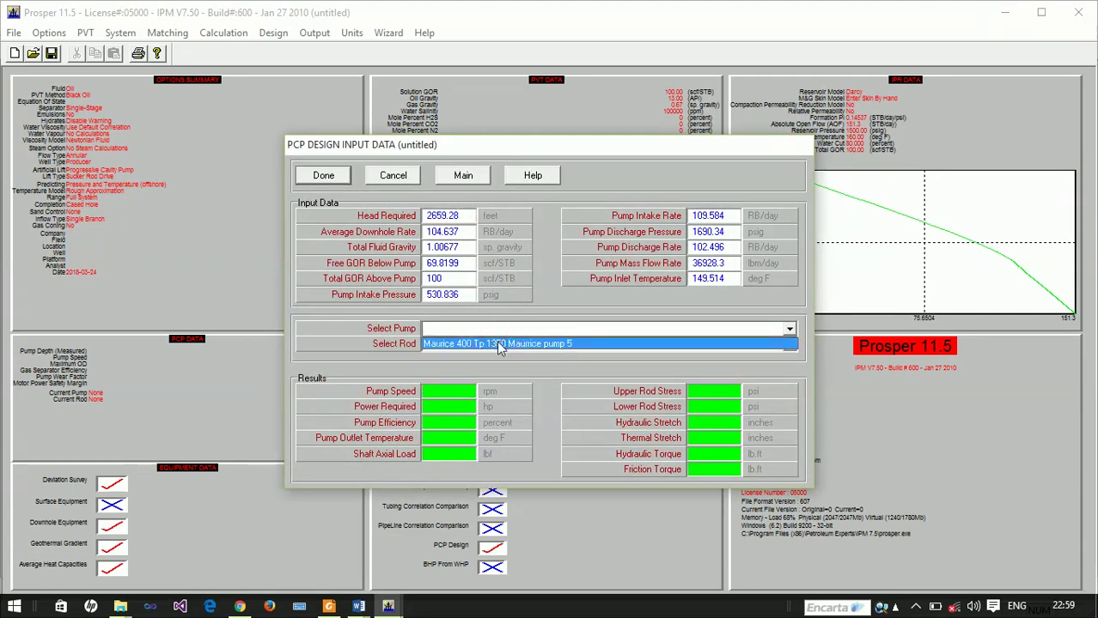
pyautogui.click(496, 342)
pyautogui.click(511, 343)
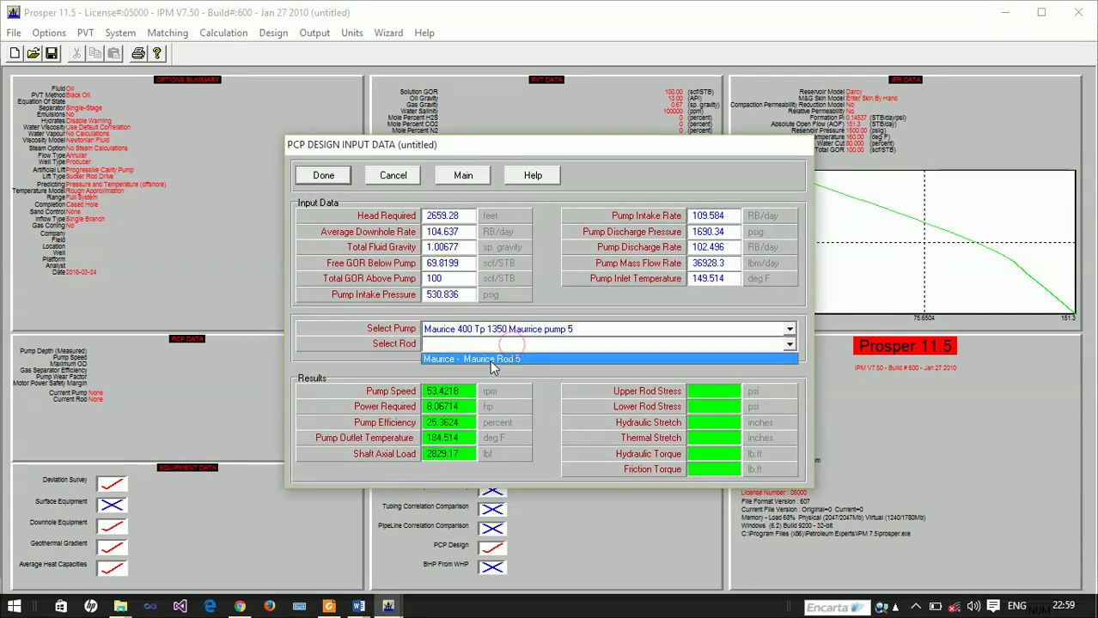
pyautogui.click(508, 359)
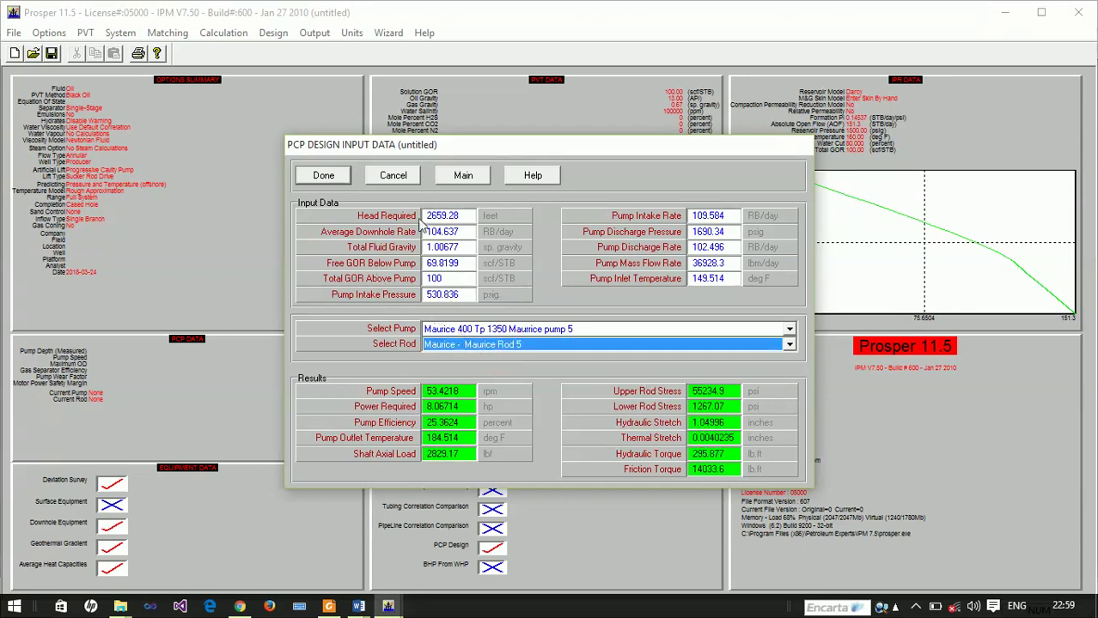
pyautogui.click(323, 175)
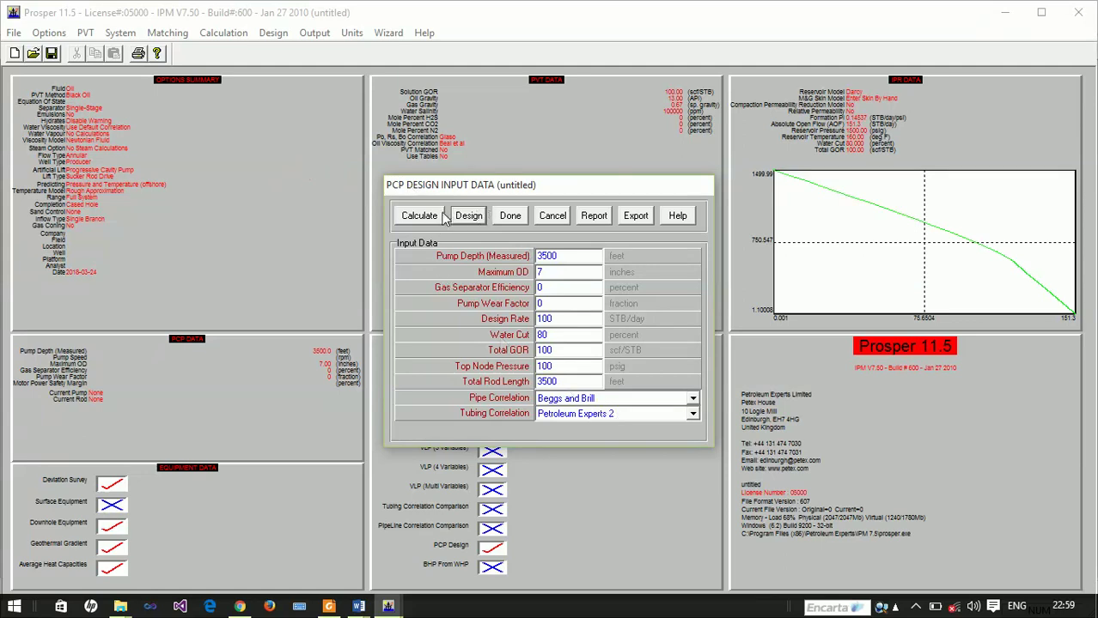
pyautogui.click(512, 216)
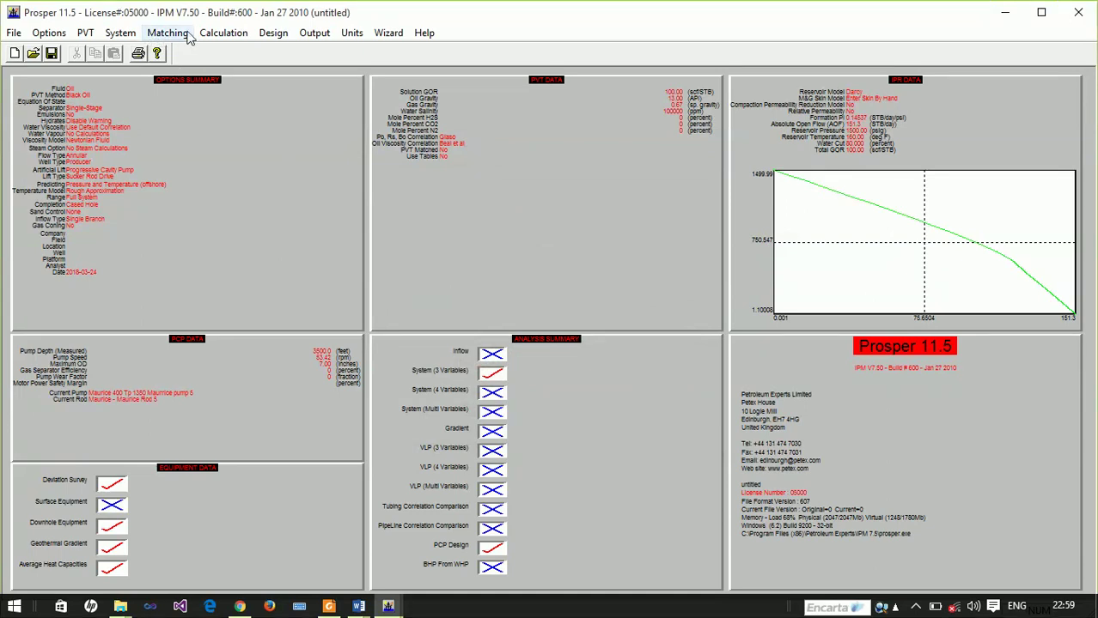
# Check the pump speed, current pump and current rod in the PCP input data, and accept them
pyautogui.click(223, 32)
pyautogui.moveTo(271, 47)
pyautogui.moveTo(227, 38)
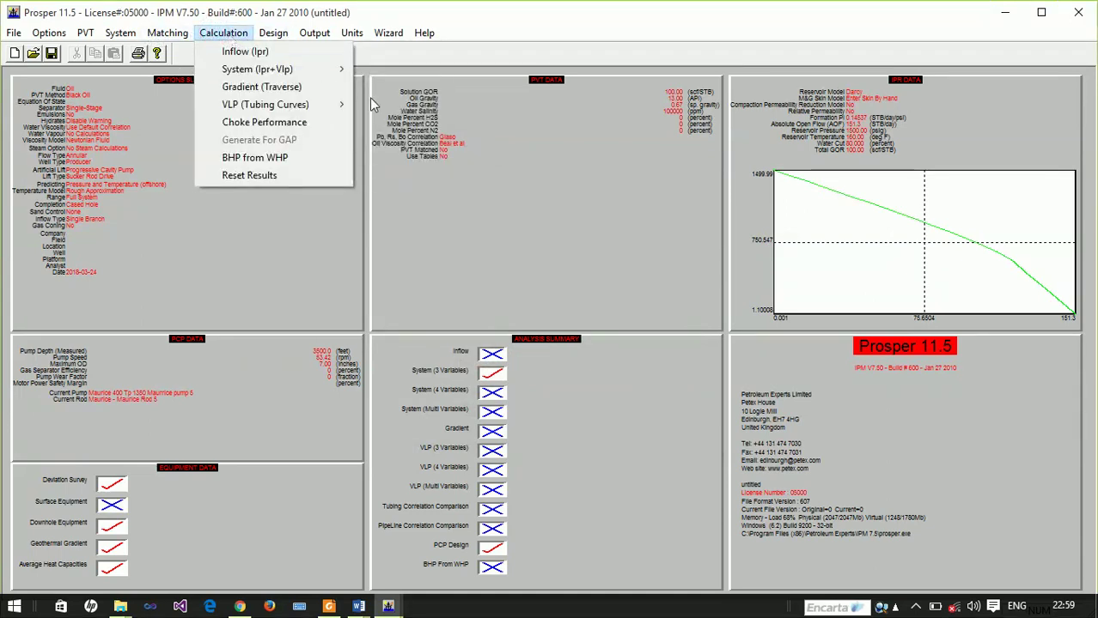
pyautogui.click(468, 211)
pyautogui.doubleClick(292, 385)
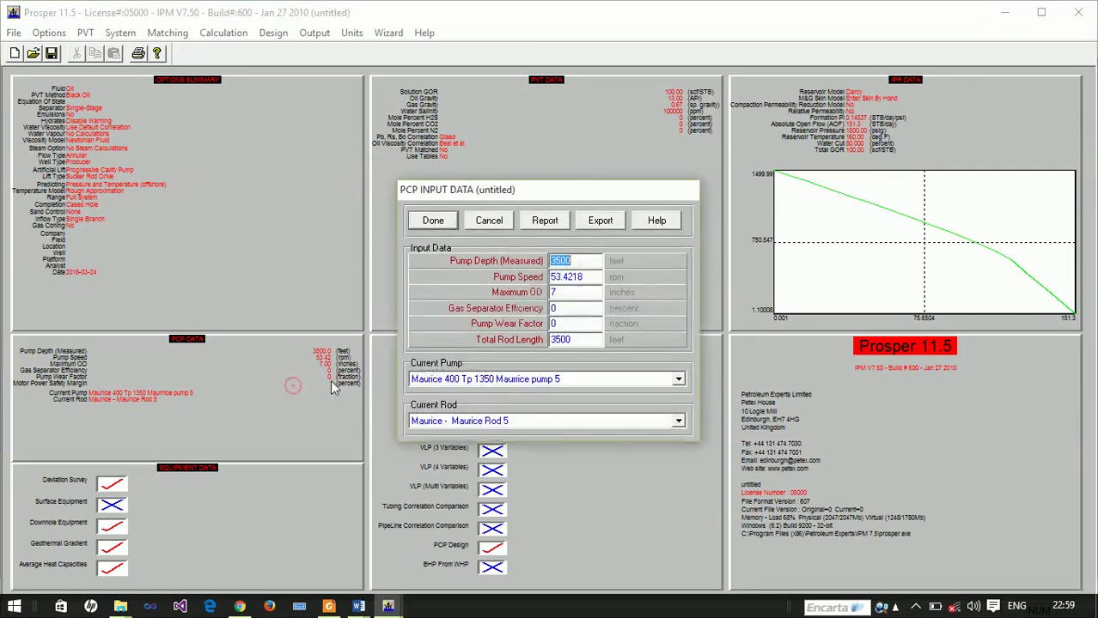
pyautogui.click(423, 222)
# Run the three-variable System (IPR+VLP) calculation for the designed PCP well without any sensitivity variables
pyautogui.click(221, 36)
pyautogui.moveTo(336, 68)
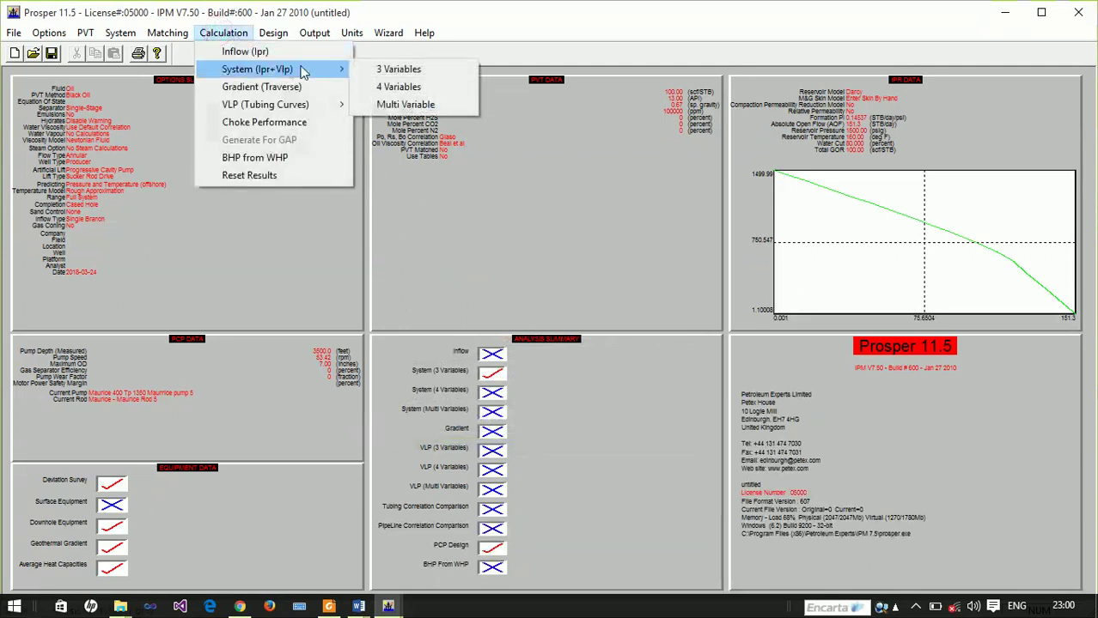
pyautogui.click(407, 71)
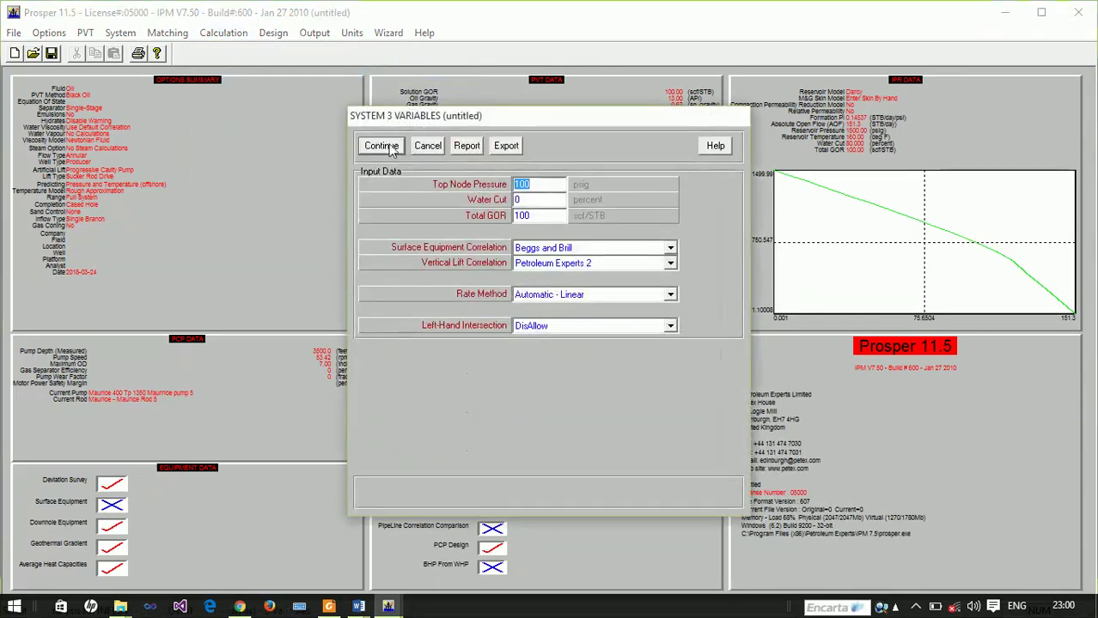
pyautogui.click(383, 147)
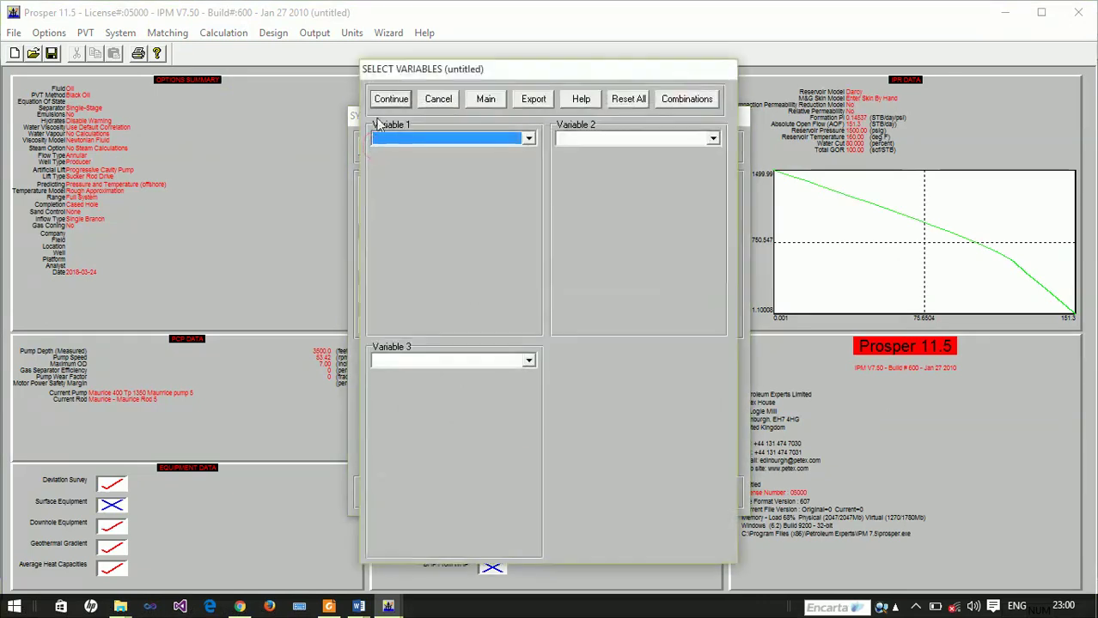
pyautogui.click(391, 99)
pyautogui.click(268, 106)
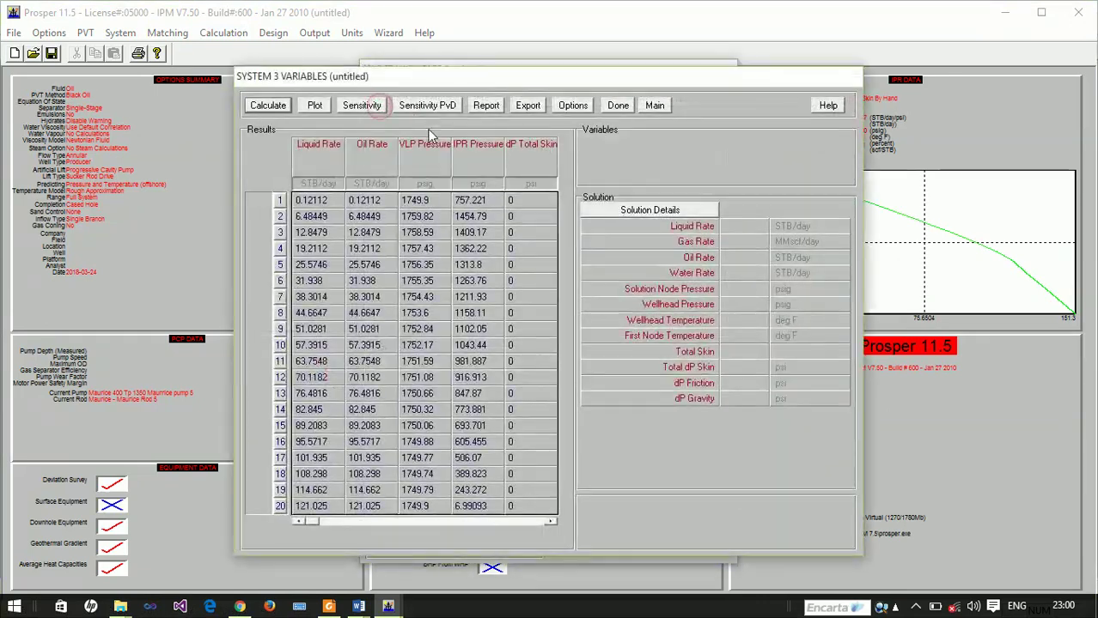
pyautogui.click(270, 106)
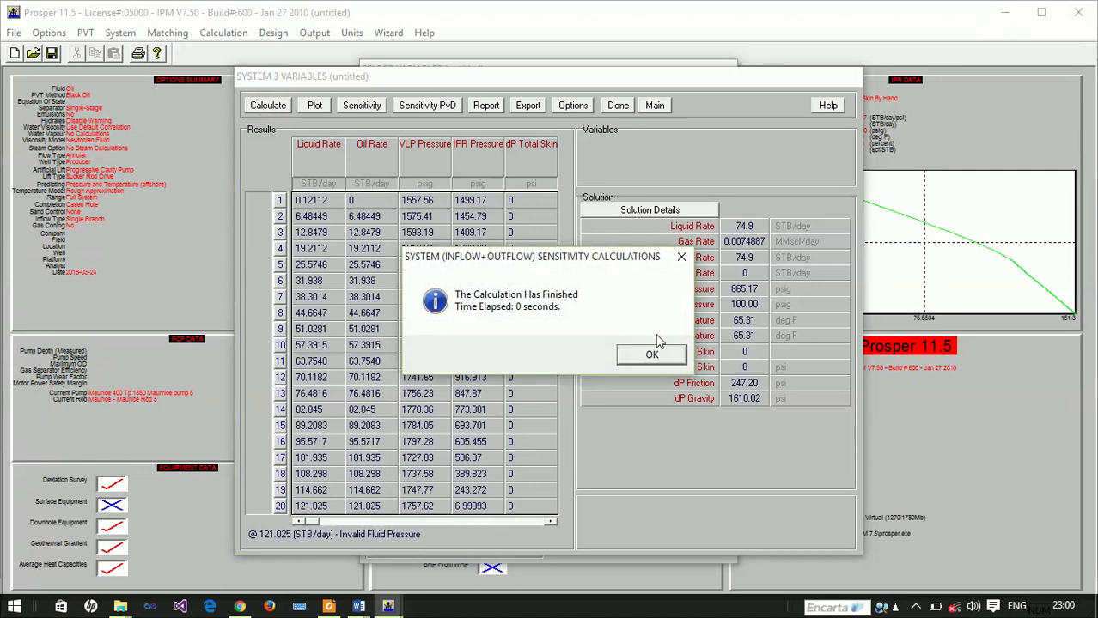
pyautogui.click(651, 355)
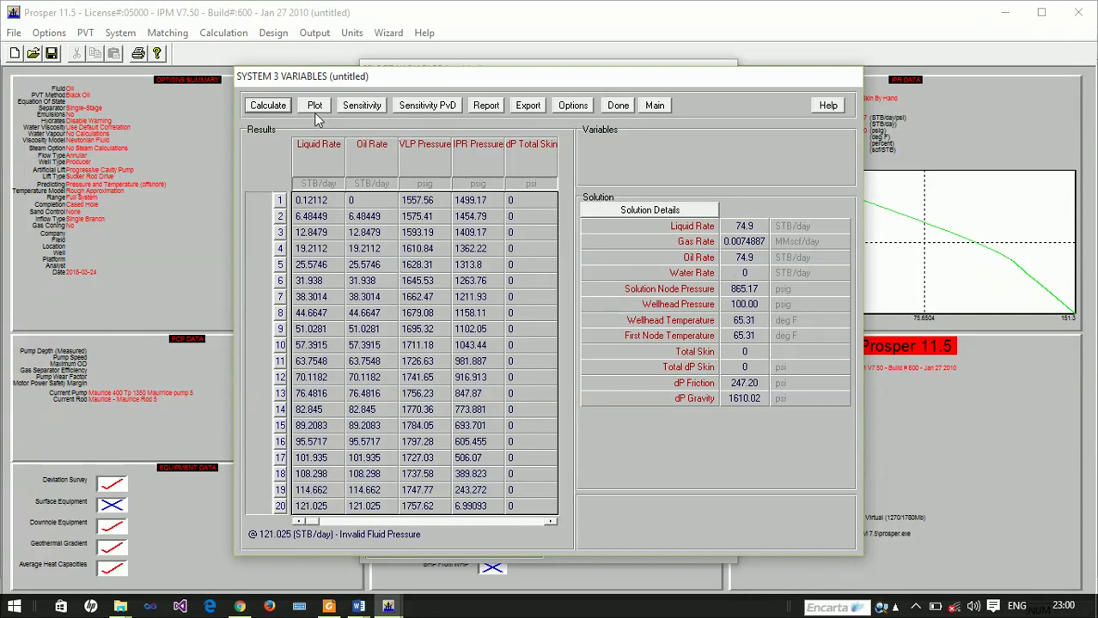
# Define Pump Speed as the first sensitivity variable with values 20, 30, 40, 50, 60, 70 and 80 rpm
pyautogui.click(618, 108)
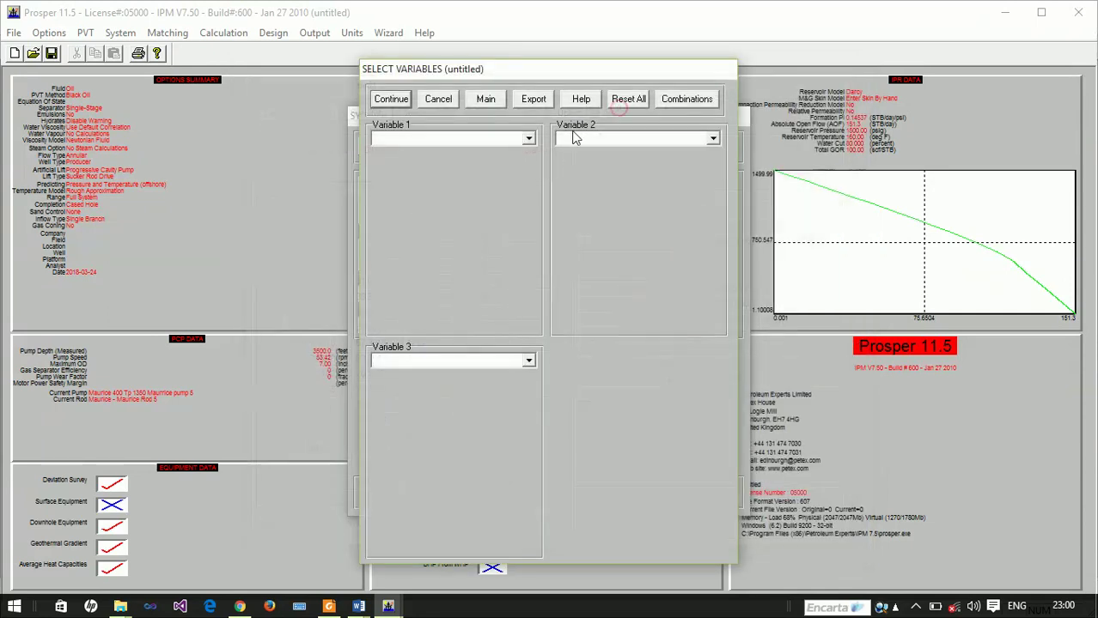
pyautogui.click(530, 139)
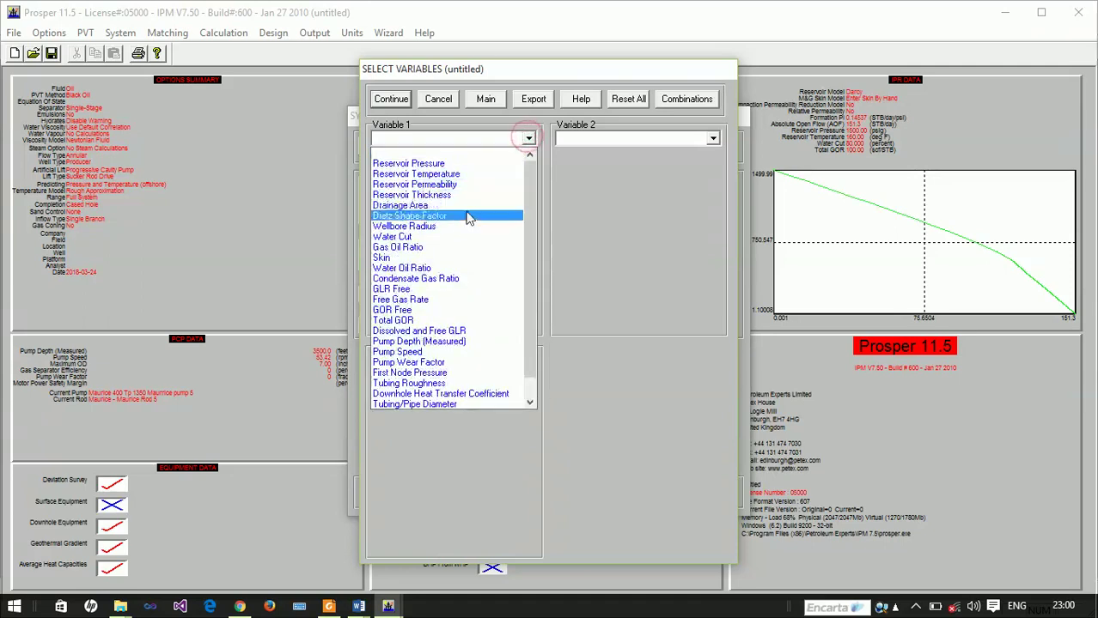
pyautogui.click(424, 354)
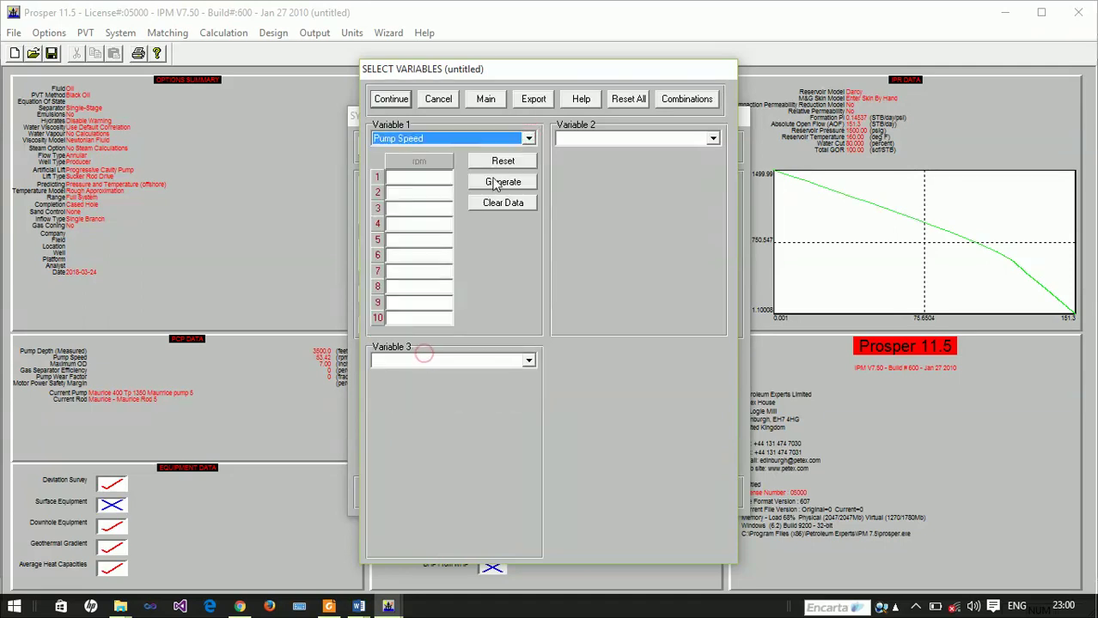
pyautogui.click(438, 180)
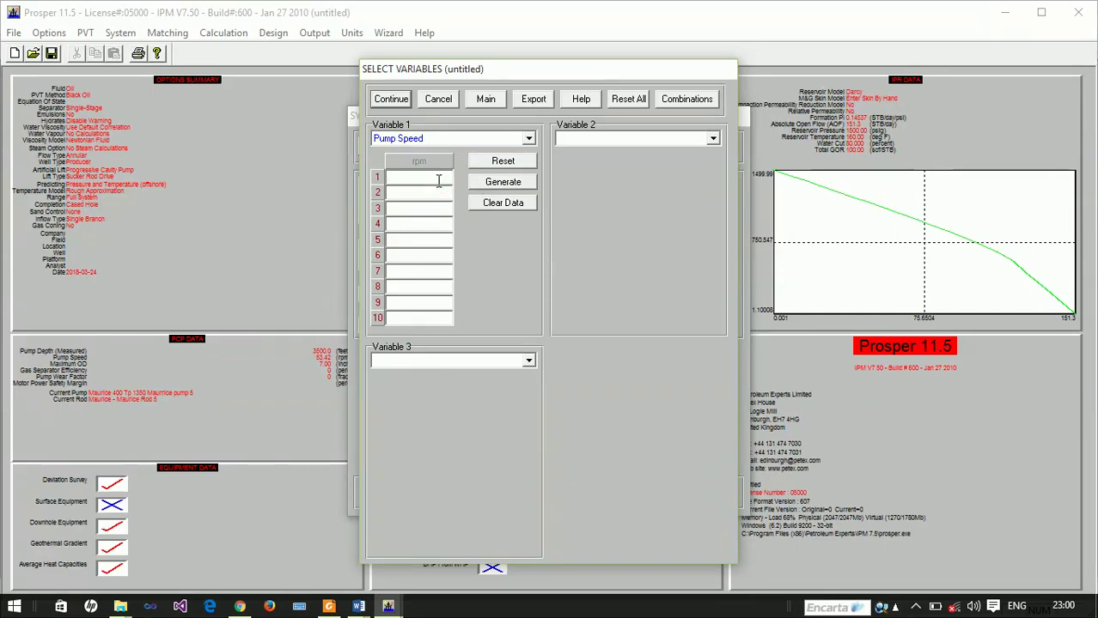
pyautogui.write('3')
pyautogui.press('BackSpace')
pyautogui.write('20')
pyautogui.press('Return')
pyautogui.write('30')
pyautogui.press('Return')
pyautogui.write('4')
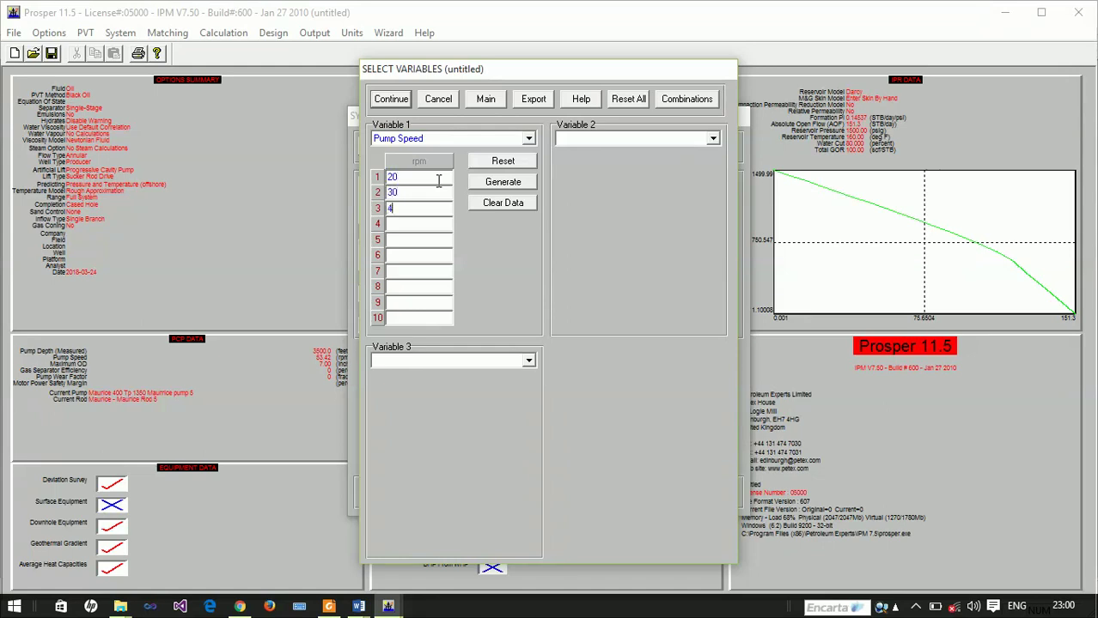
pyautogui.write('50')
pyautogui.press('Return')
pyautogui.write('6')
pyautogui.write('70')
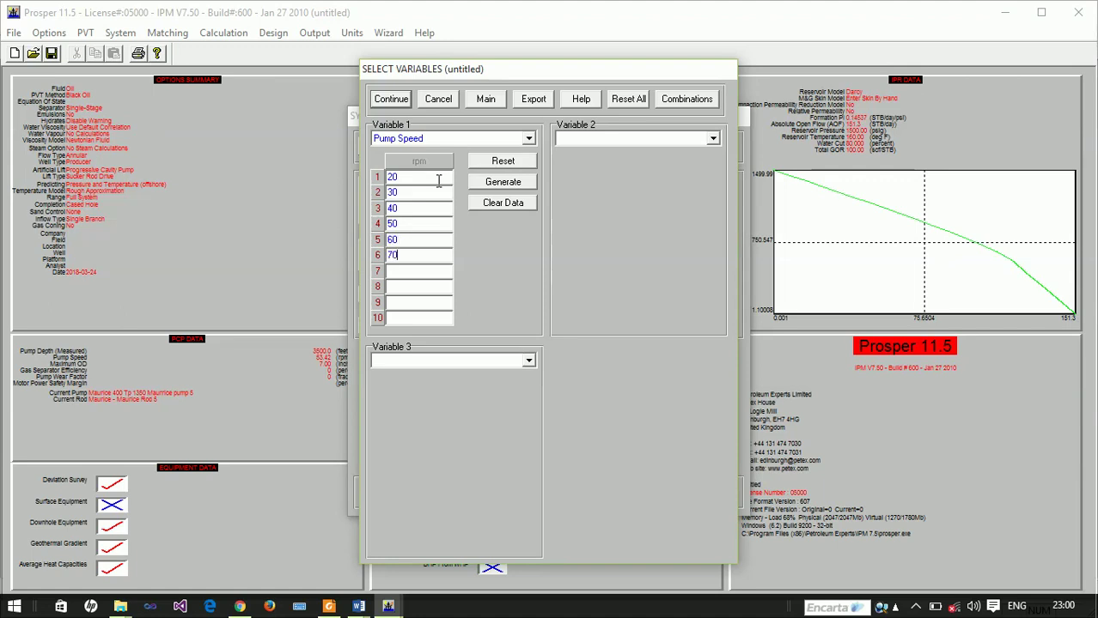
pyautogui.press('Return')
pyautogui.write('80')
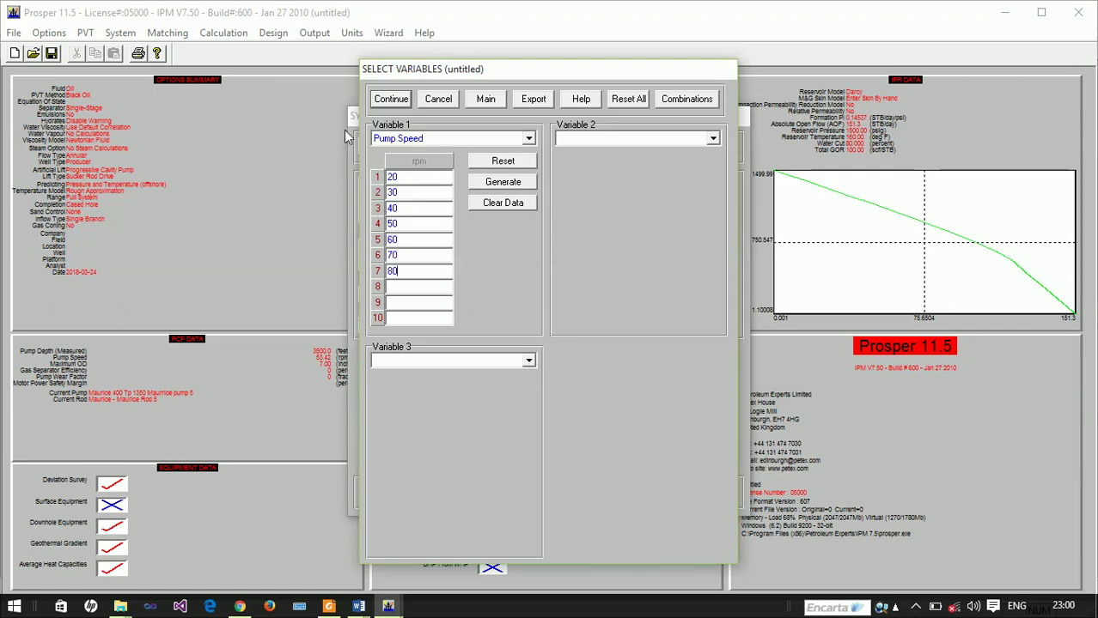
# Run the system calculation for all pump speed sensitivity cases
pyautogui.click(391, 99)
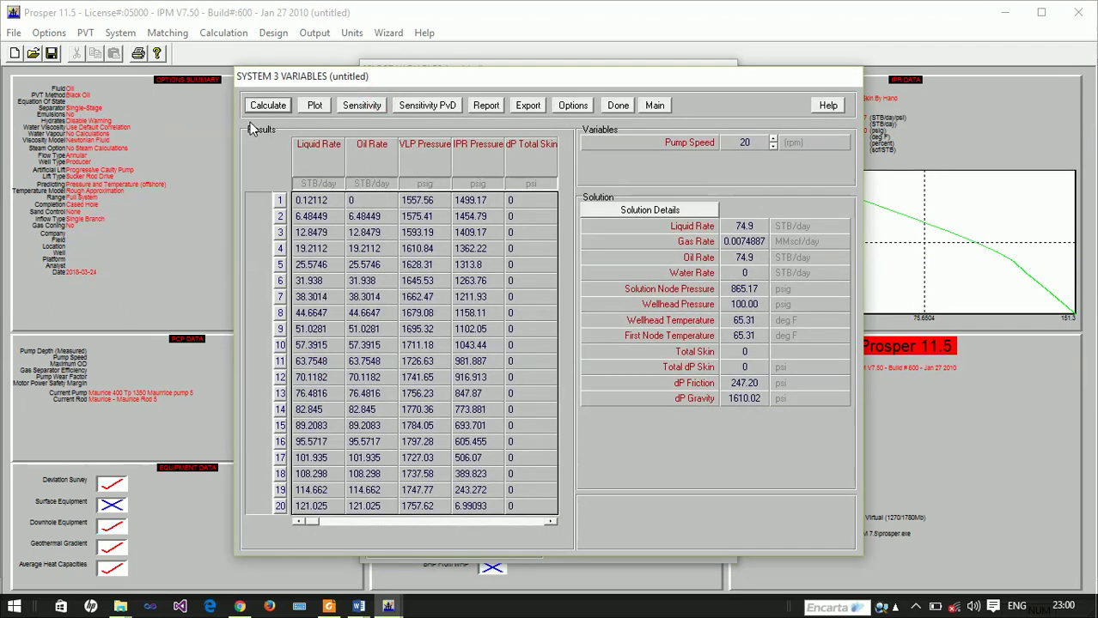
pyautogui.click(269, 105)
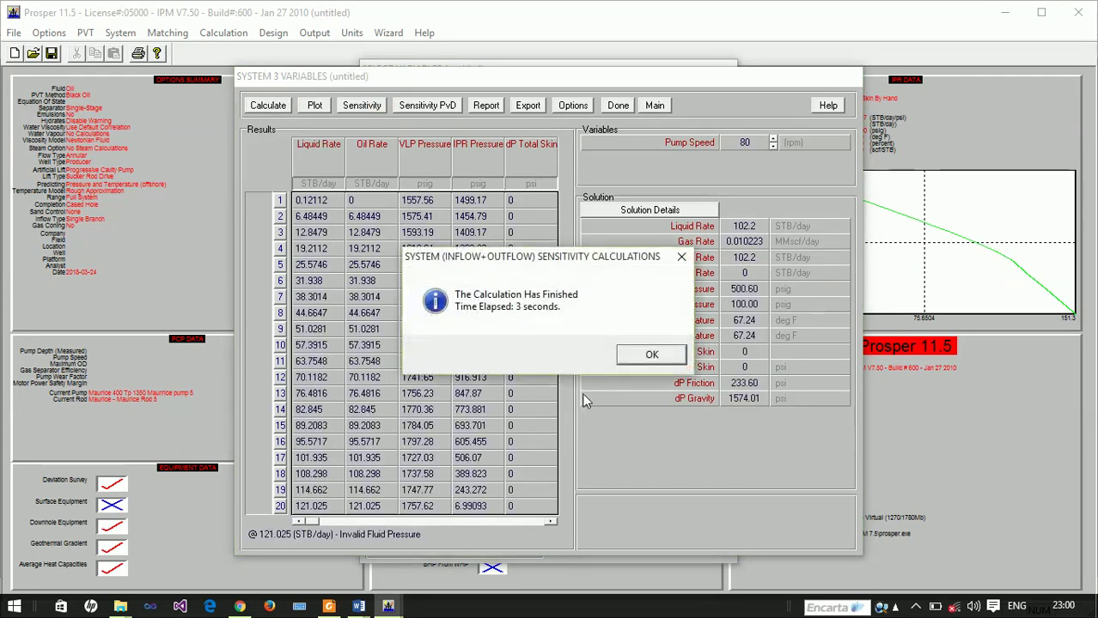
pyautogui.click(651, 355)
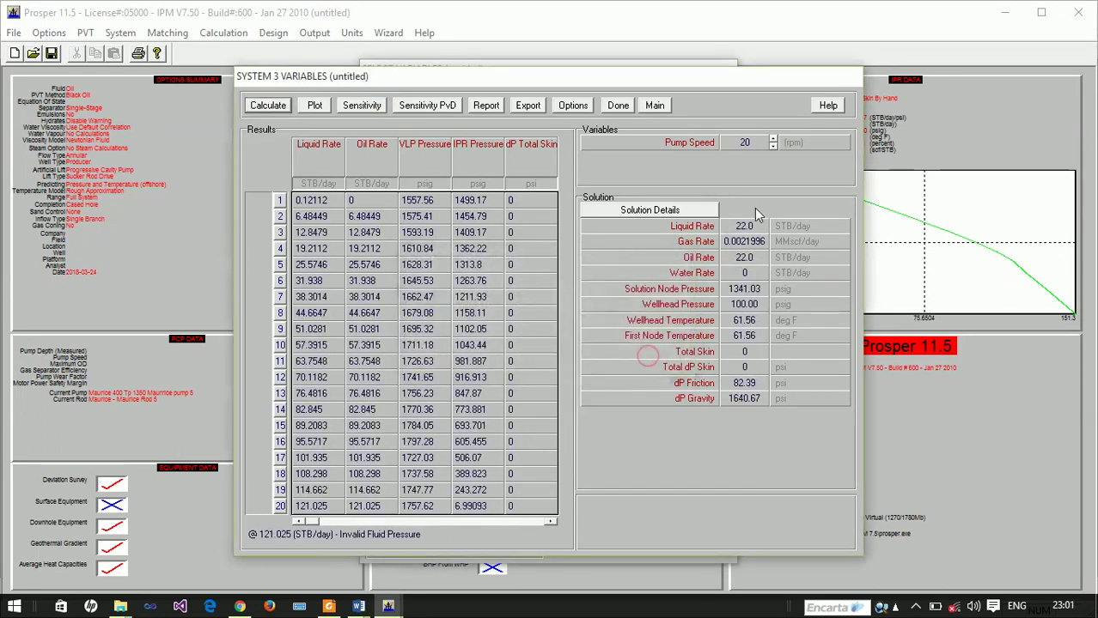
# Examine the solution liquid rate and pressures for each pump speed case from 20 to 80 rpm
pyautogui.click(773, 141)
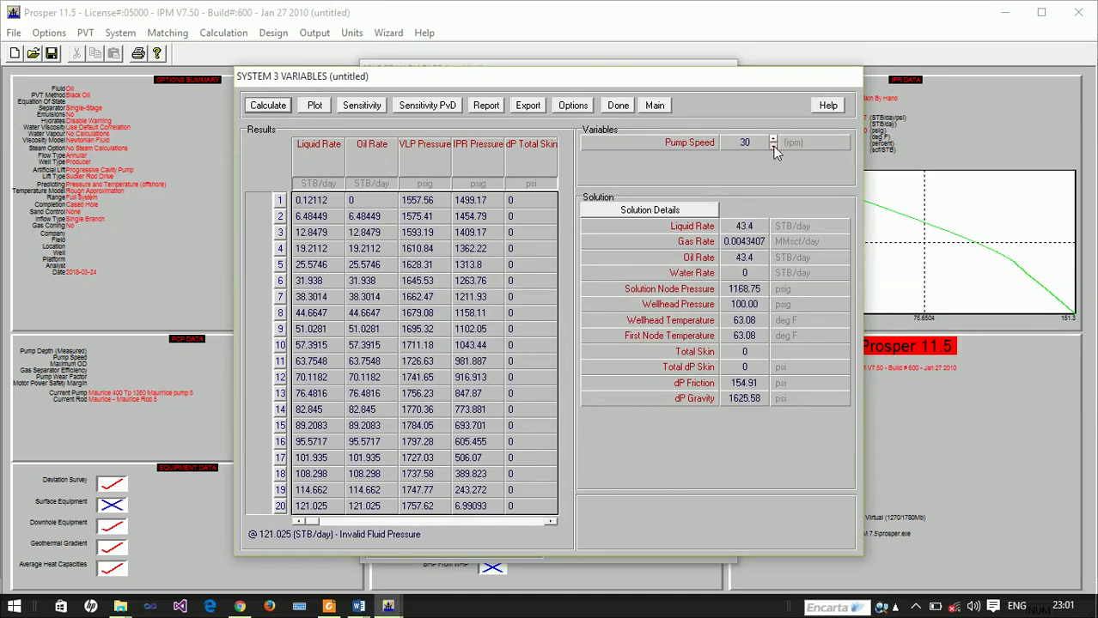
pyautogui.click(773, 140)
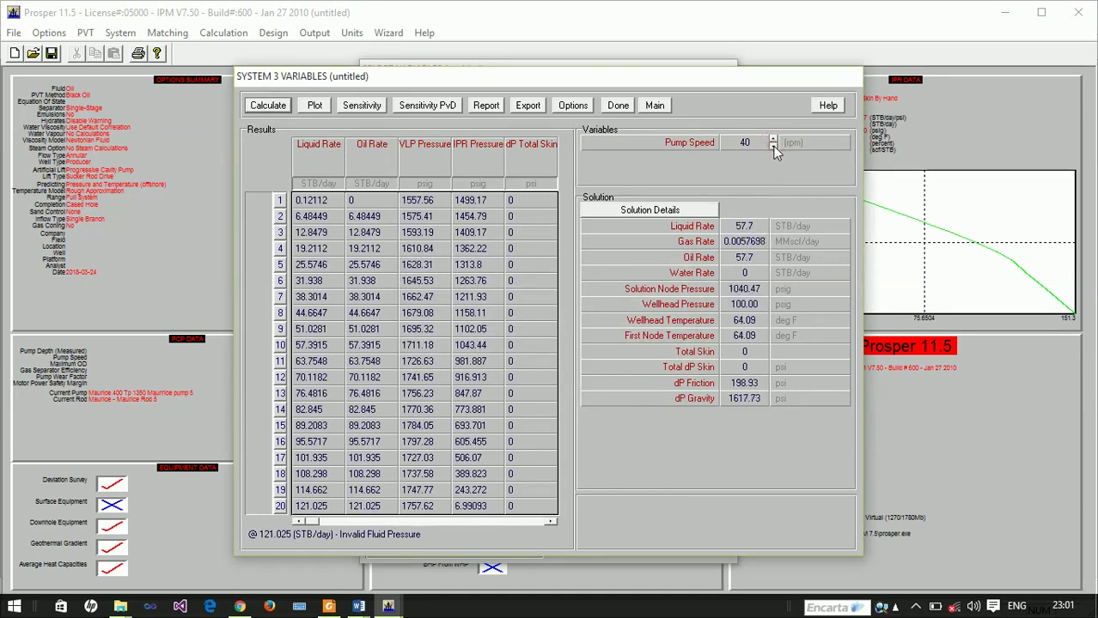
pyautogui.click(773, 140)
pyautogui.click(773, 140)
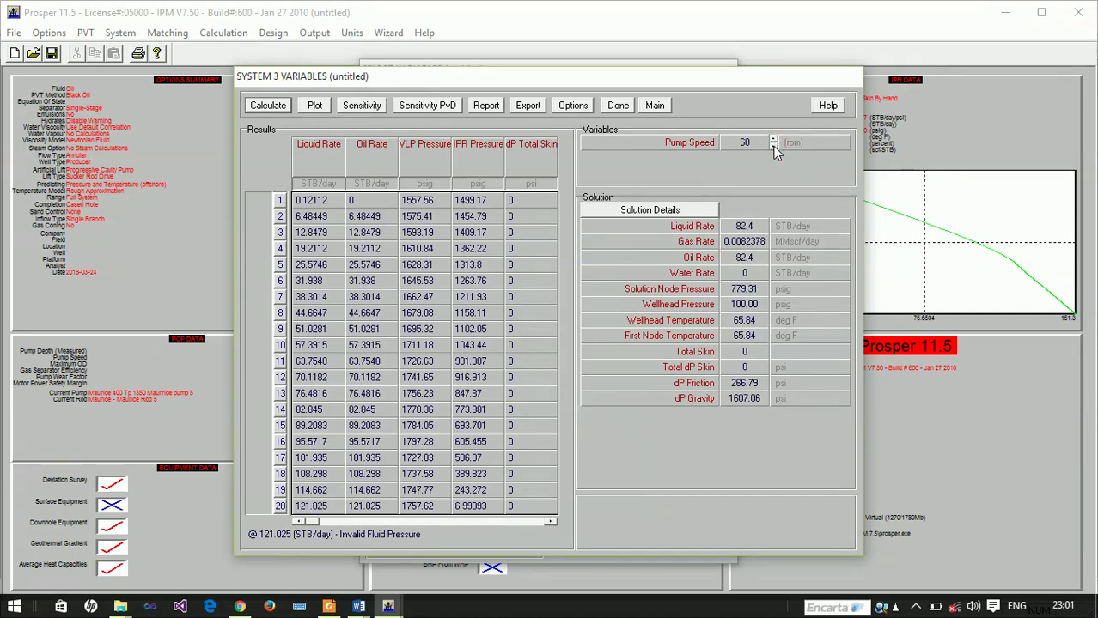
pyautogui.click(773, 140)
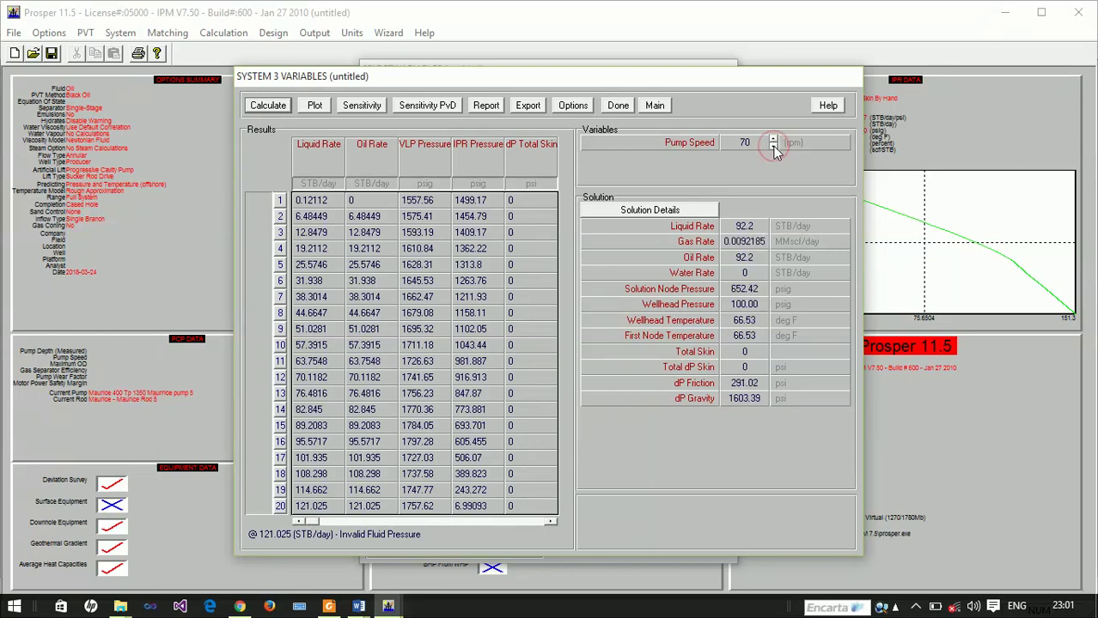
pyautogui.click(773, 140)
pyautogui.click(774, 146)
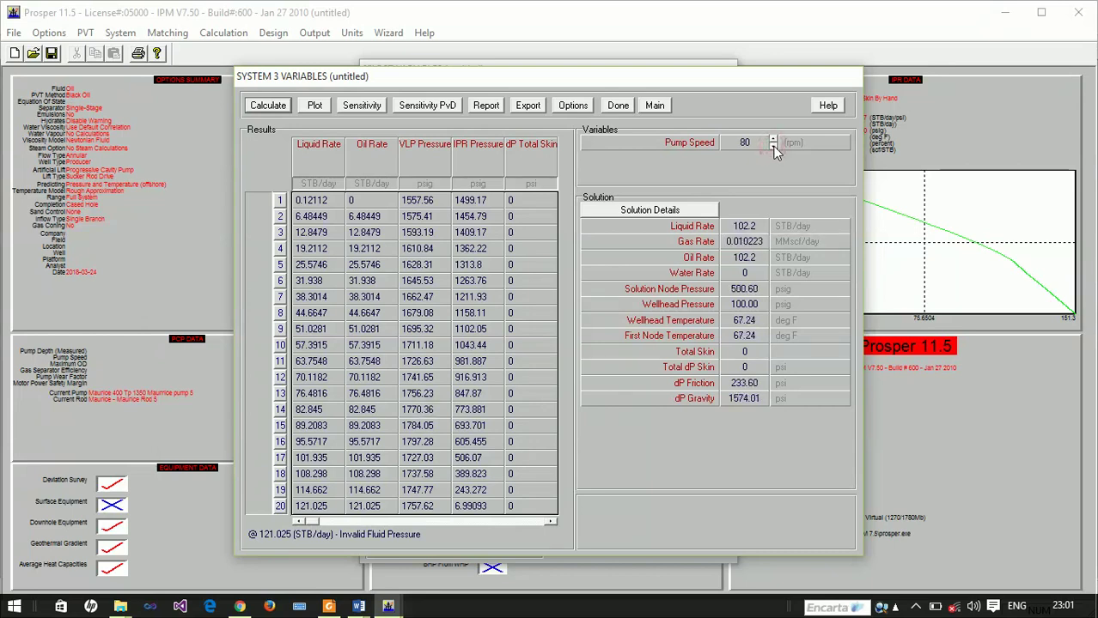
pyautogui.click(774, 148)
# View the system plot of the pump speed cases, and leave the system calculation for the main overview
pyautogui.click(318, 105)
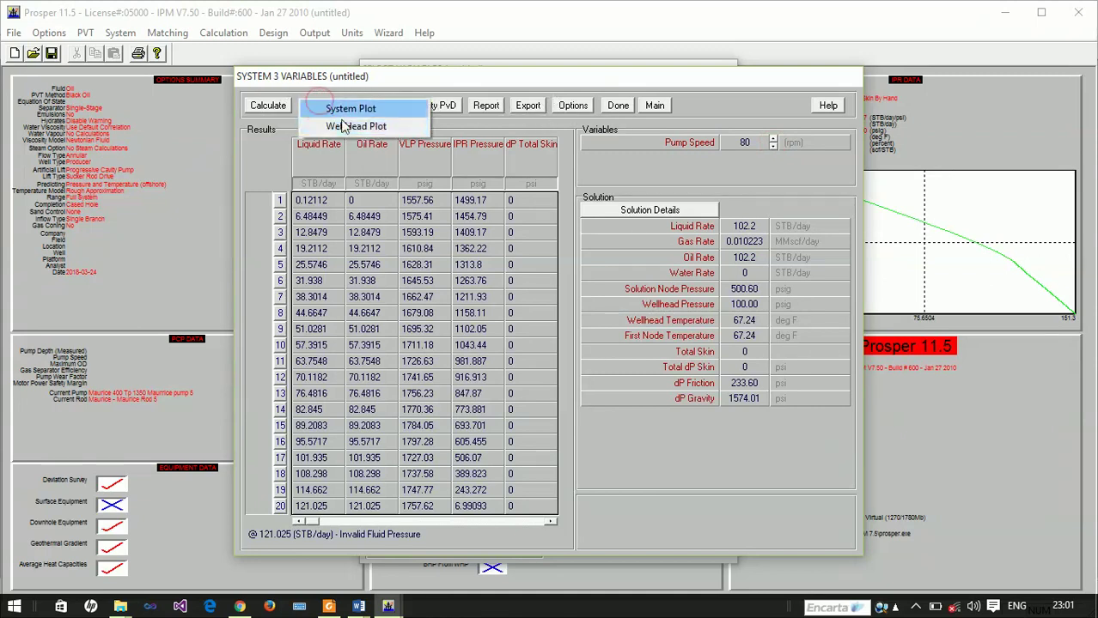
pyautogui.click(349, 107)
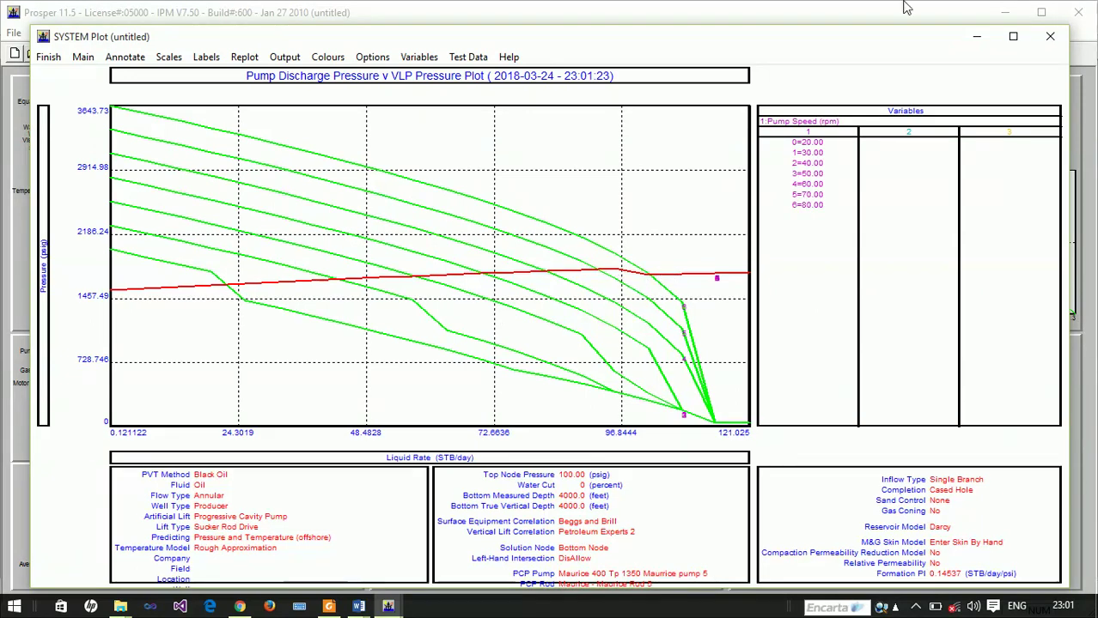
pyautogui.click(1049, 36)
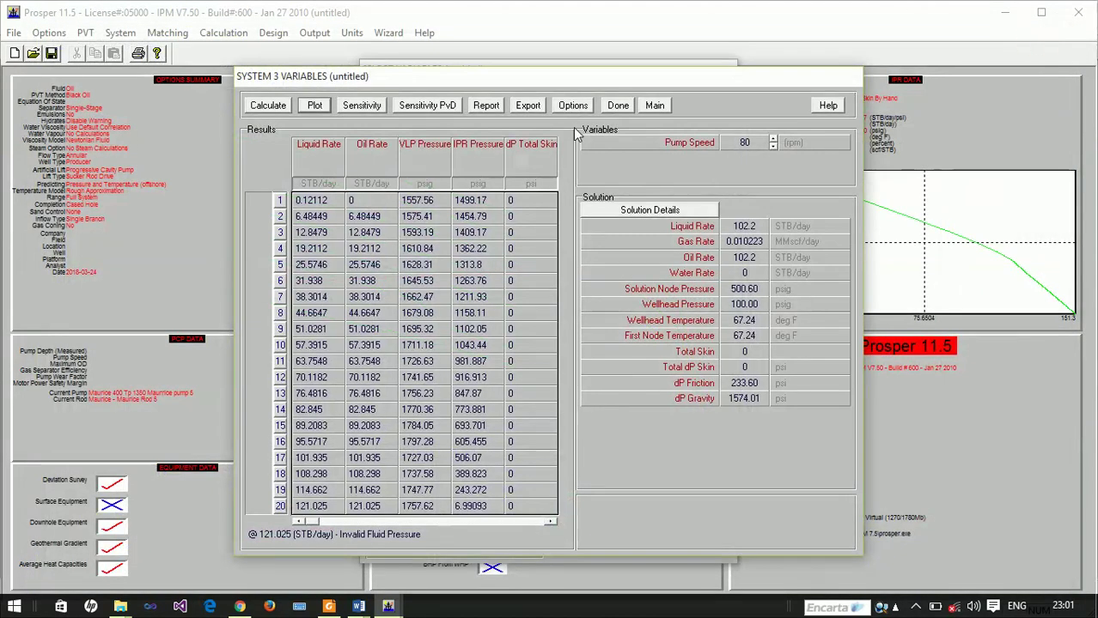
pyautogui.click(628, 108)
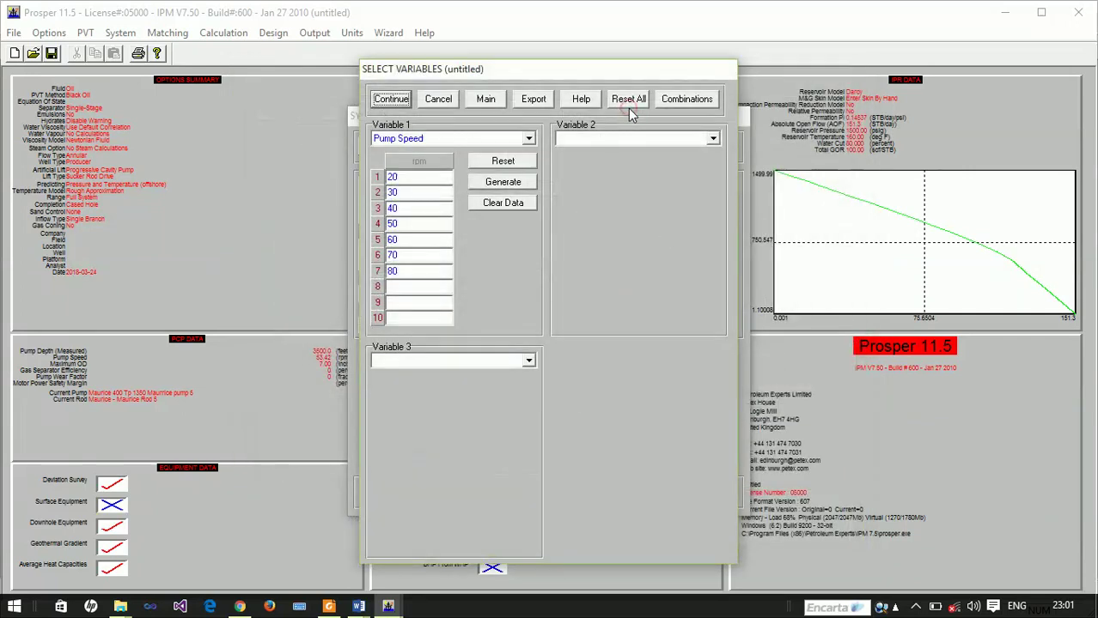
pyautogui.click(486, 100)
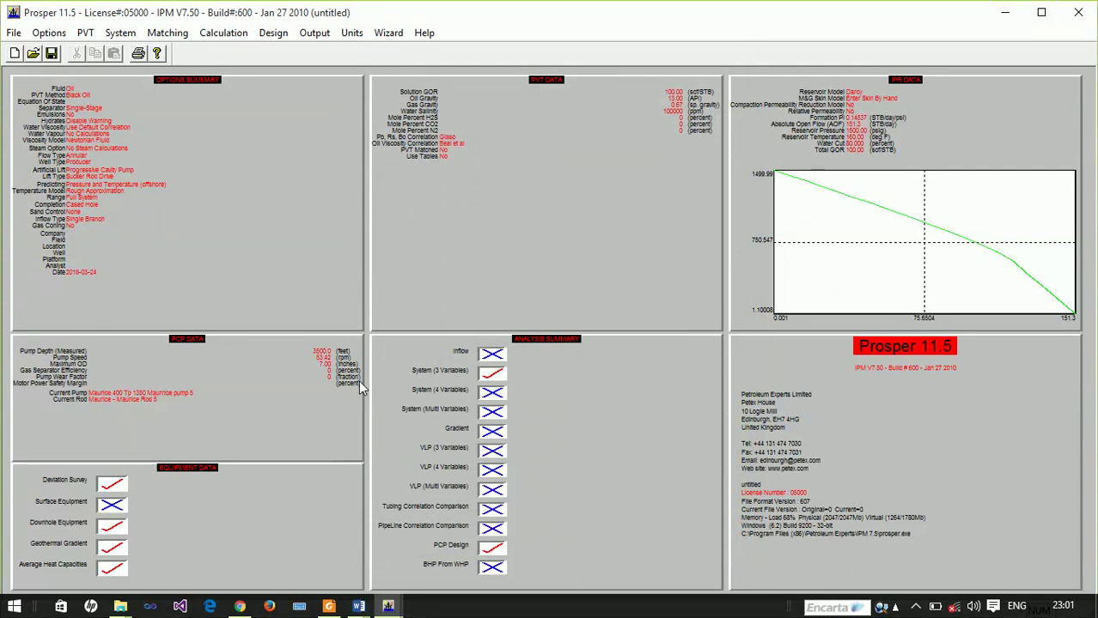
# Reopen the Darcy IPR model and view its inflow performance plot
pyautogui.click(819, 173)
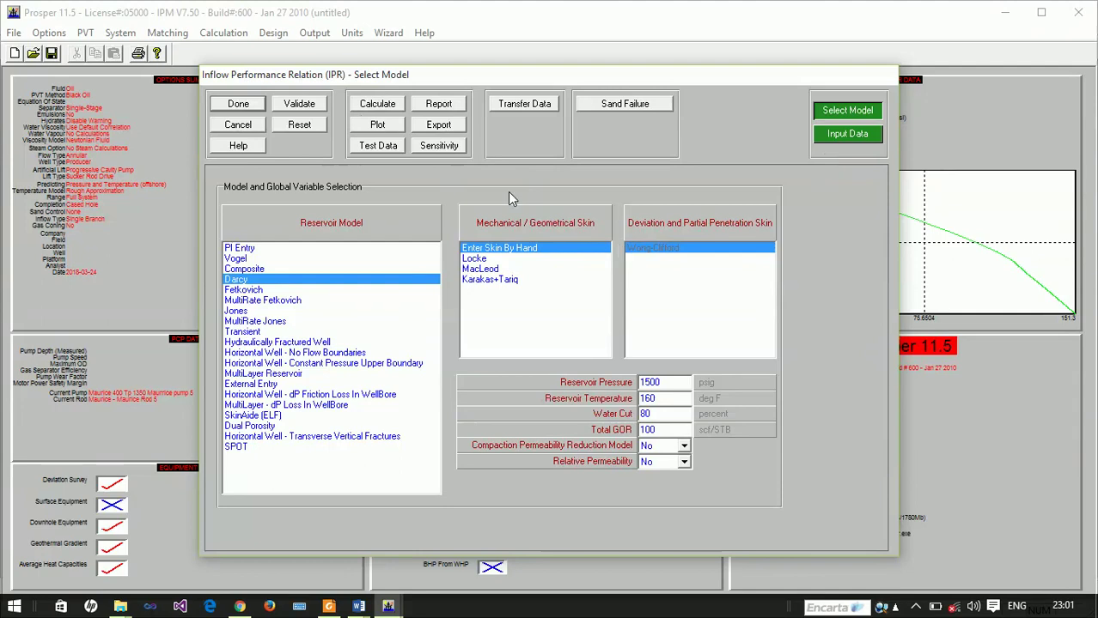
pyautogui.click(371, 126)
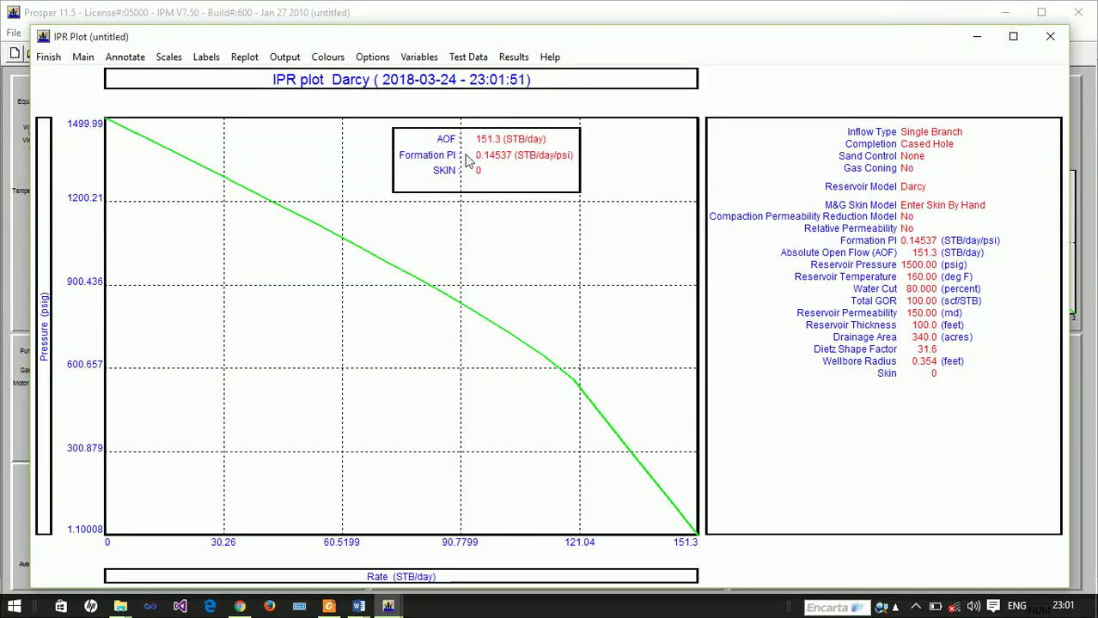
pyautogui.click(1049, 36)
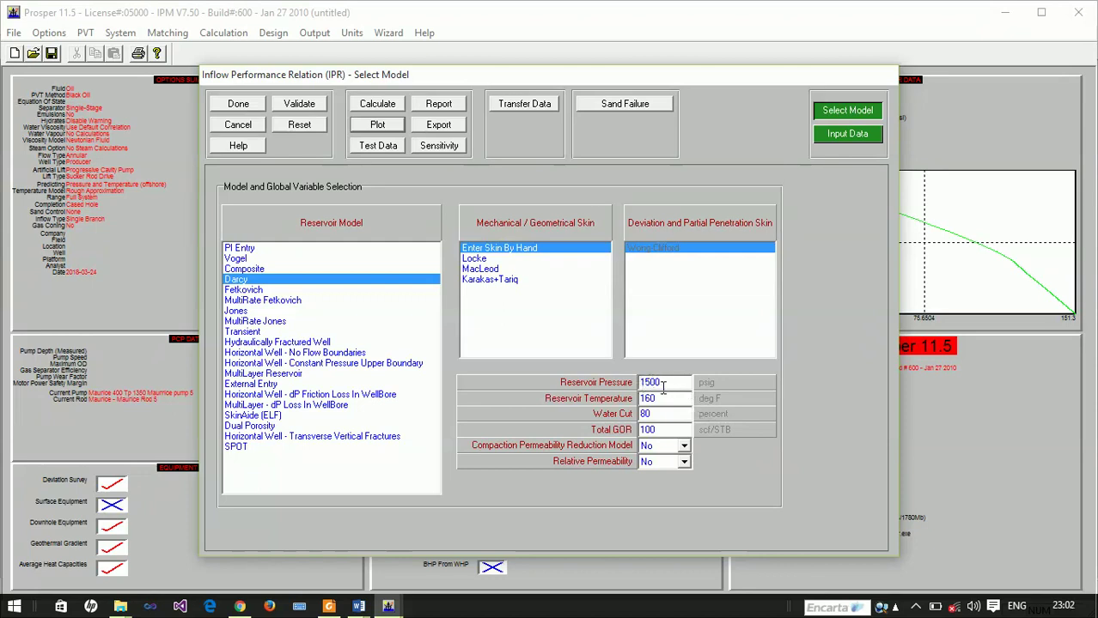
# Open the reservoir pressure of the Darcy IPR model for editing
pyautogui.doubleClick(659, 383)
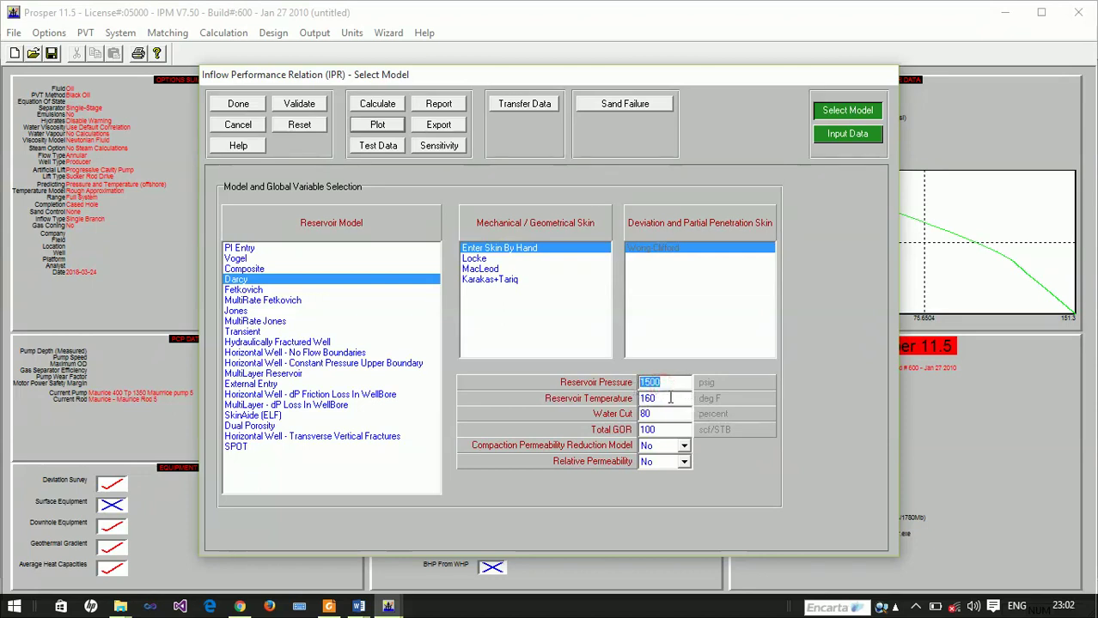